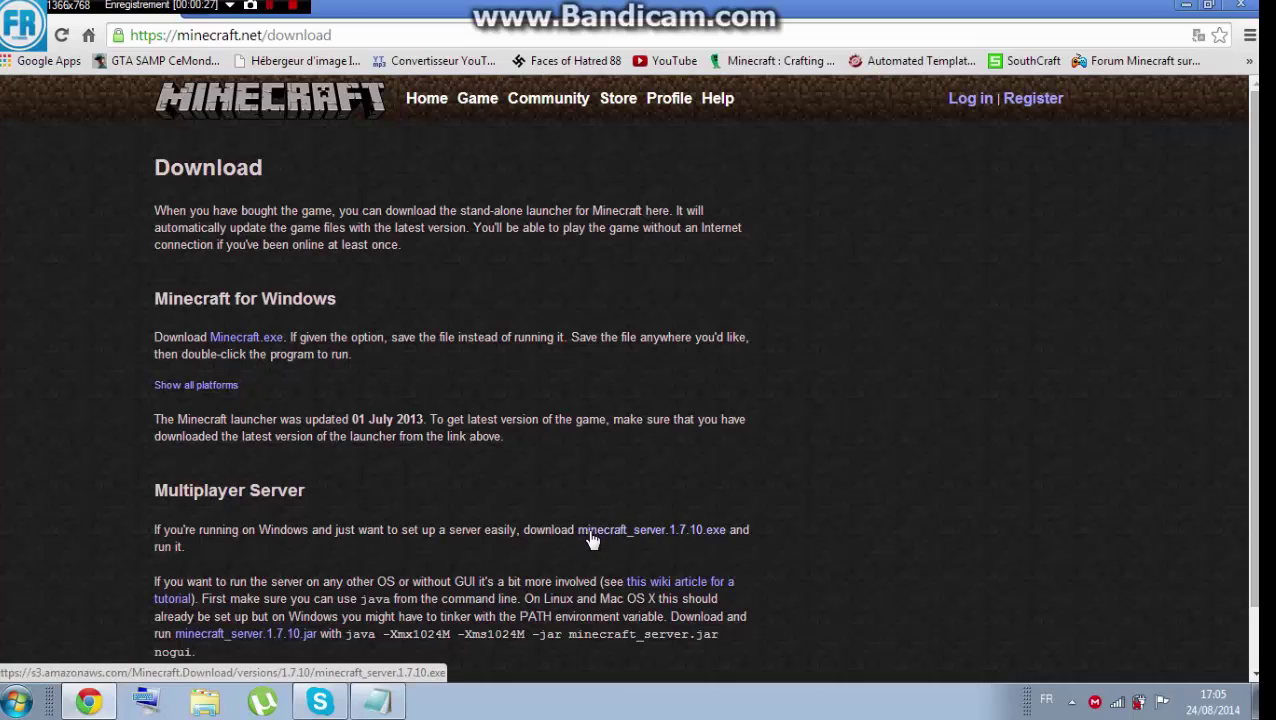
Download minecraft_server.1.7.10.exe from the Multiplayer Server section and return to the desktop
left_click(590, 532)
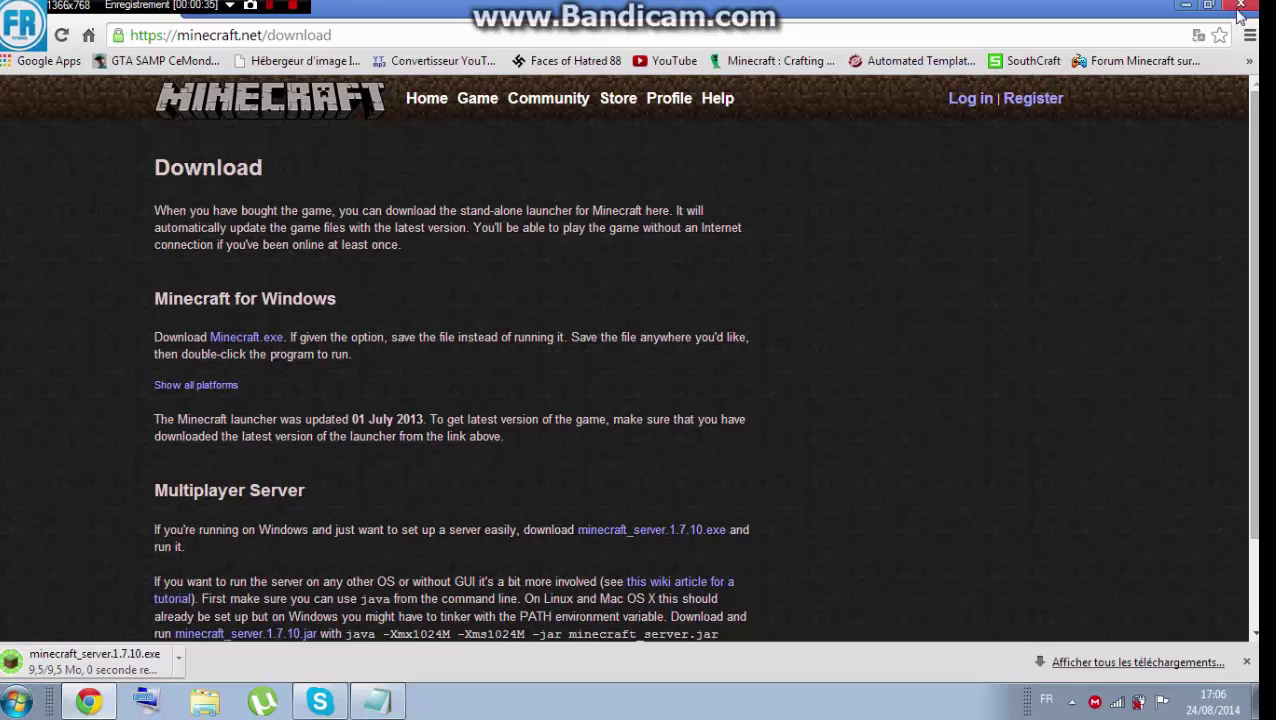
left_click(1184, 8)
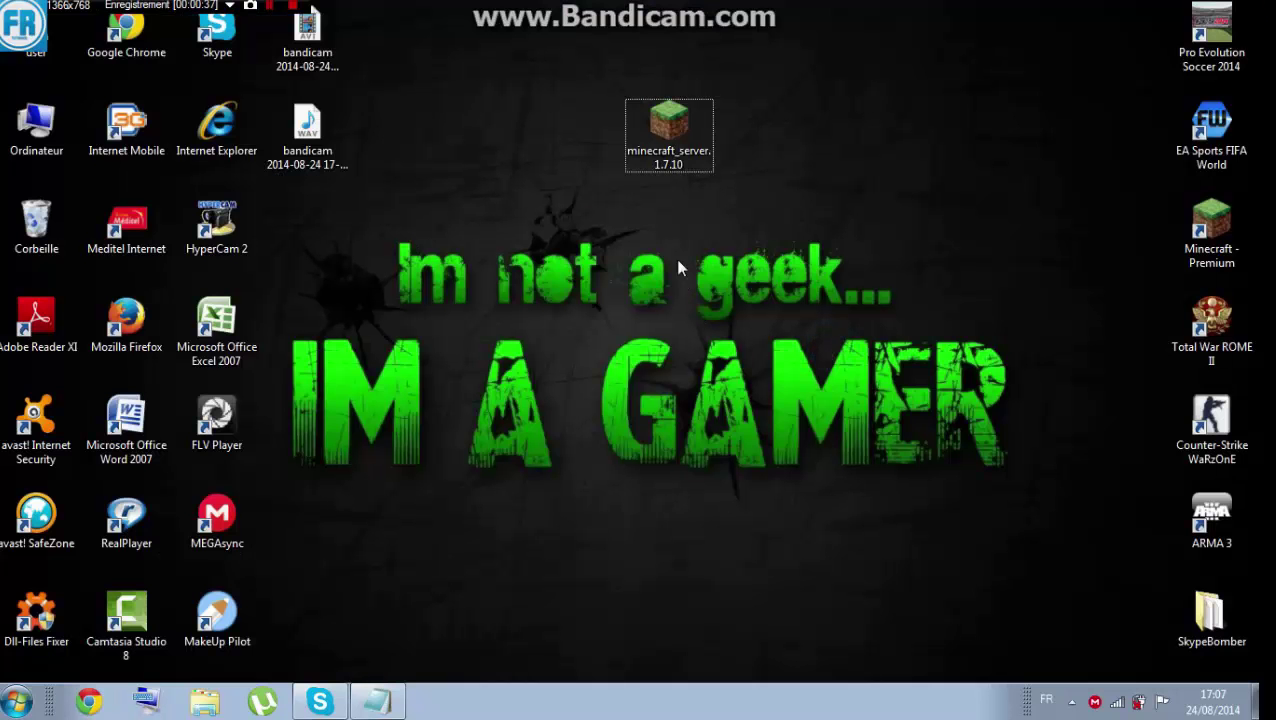
Create a new desktop folder named "Serveur Minecraft"
right_click(545, 222)
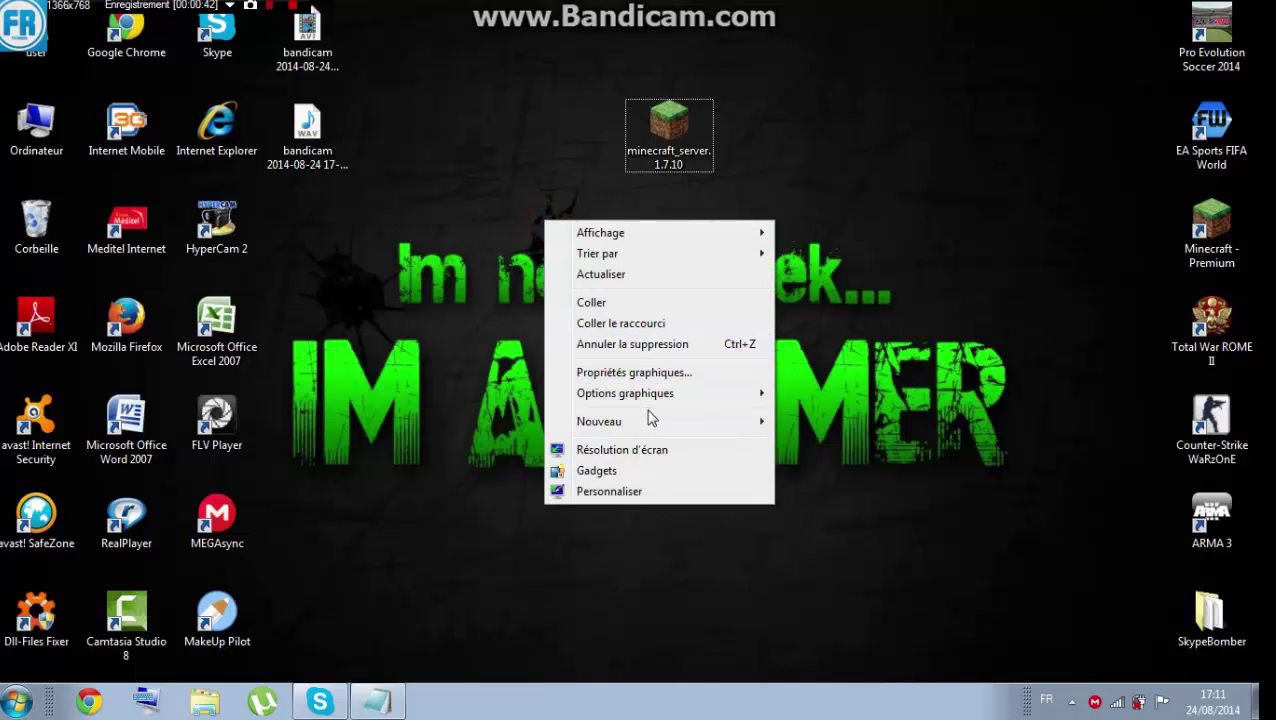
mouse_move(650, 420)
left_click(790, 422)
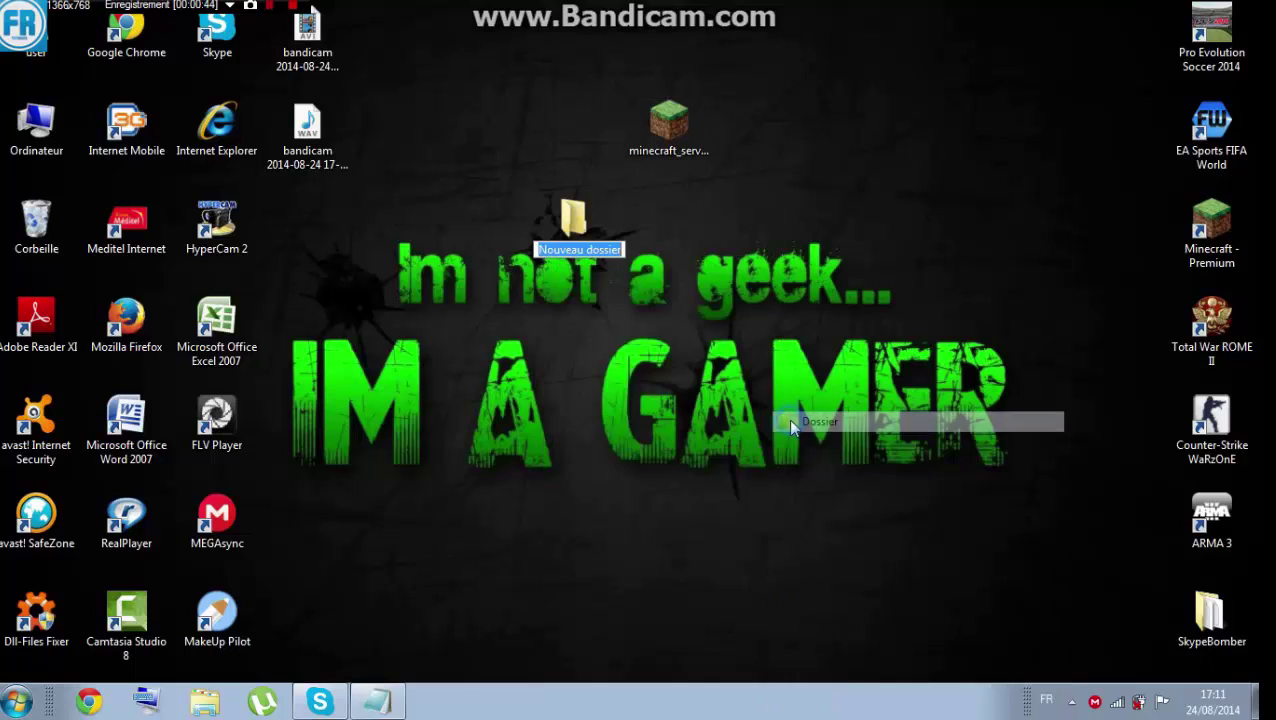
type("N")
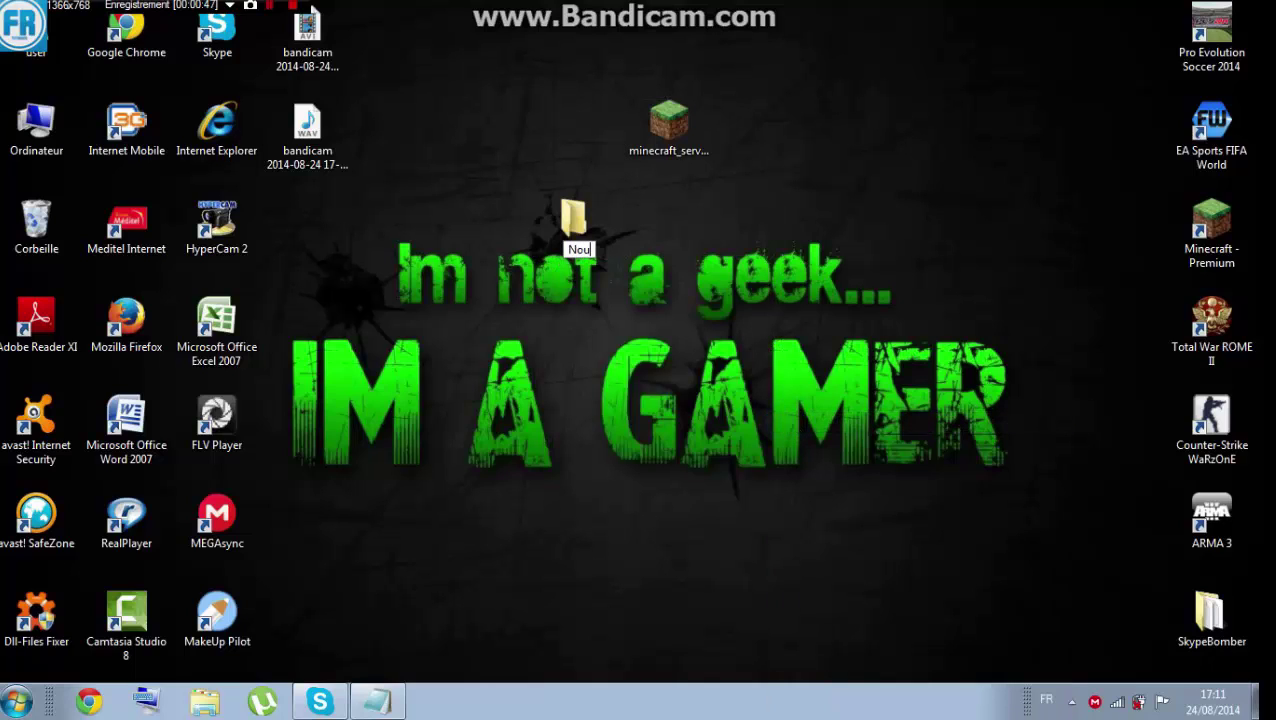
type("ou")
key("BackSpace")
type("Serveur Min")
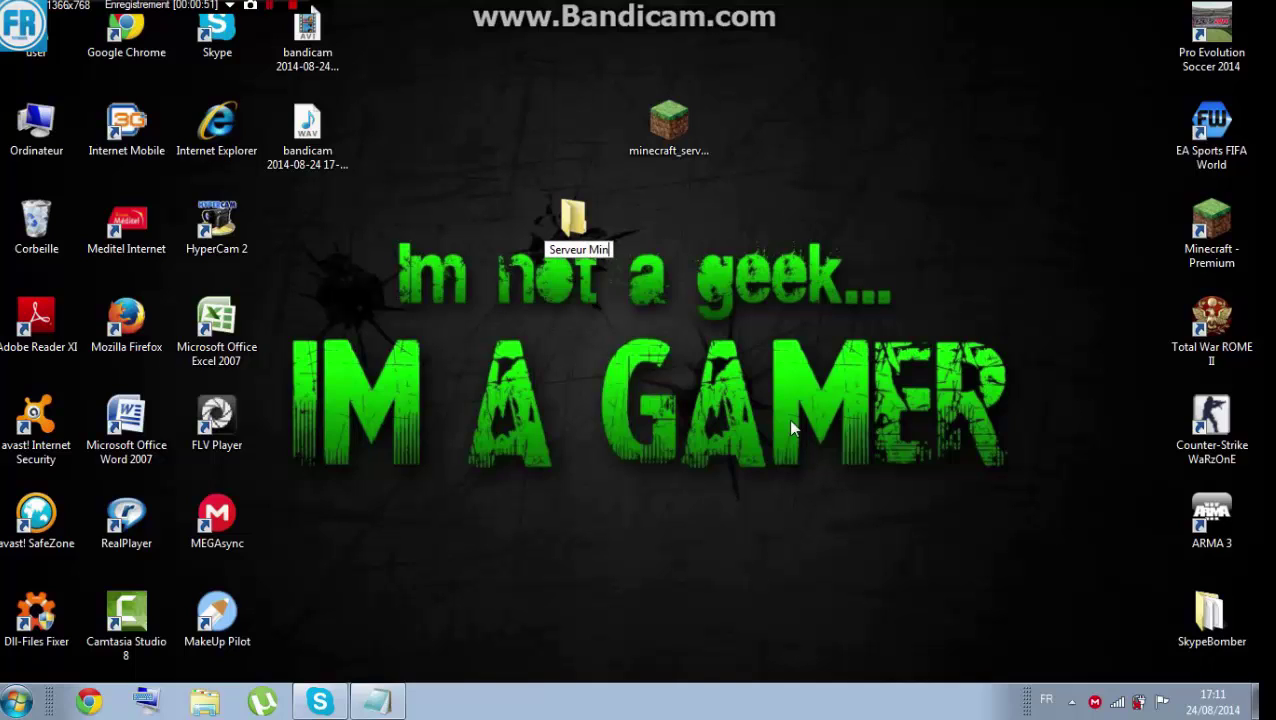
type("ecraft")
key("Return")
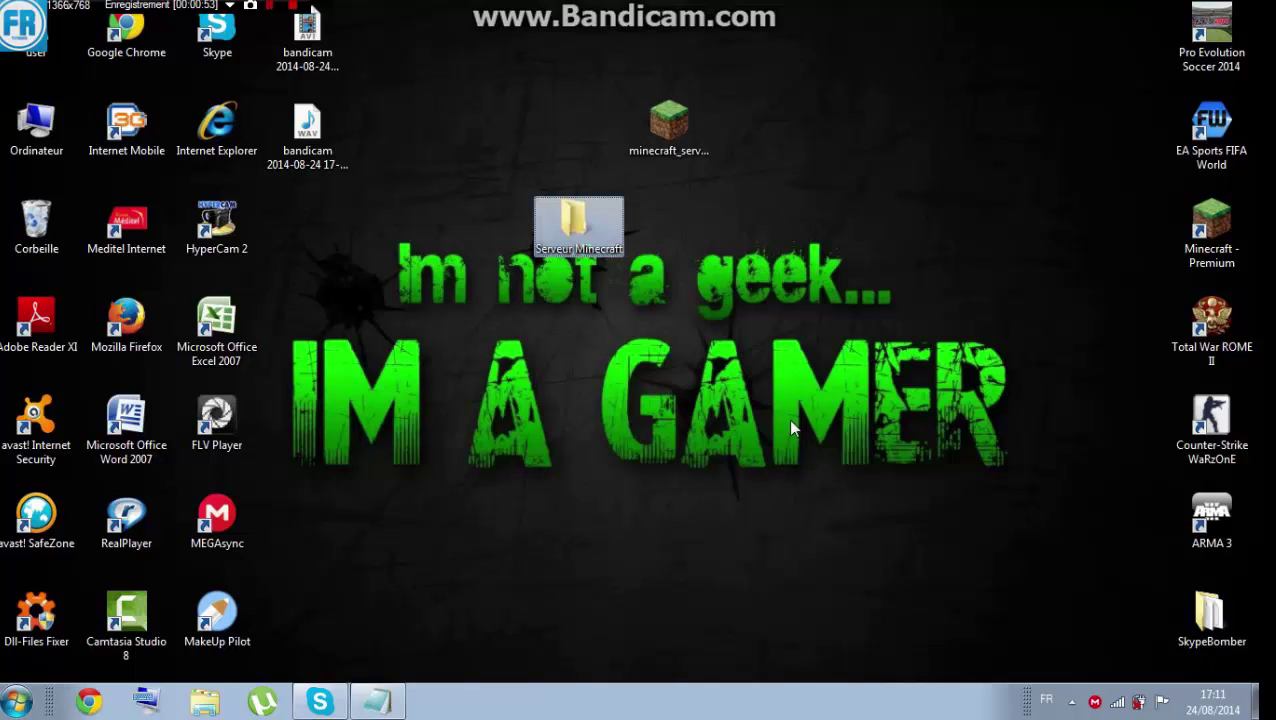
Move minecraft_server.1.7.10 from the desktop into the Serveur Minecraft folder
right_click(706, 154)
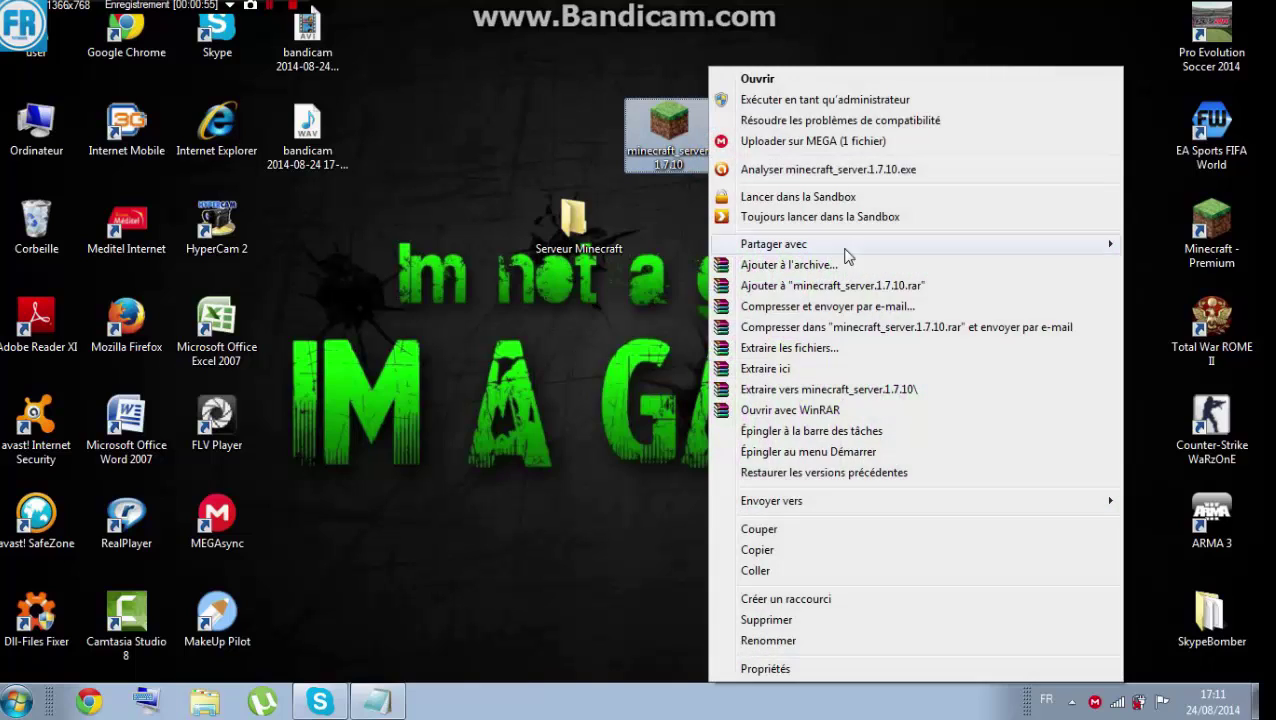
left_click(760, 530)
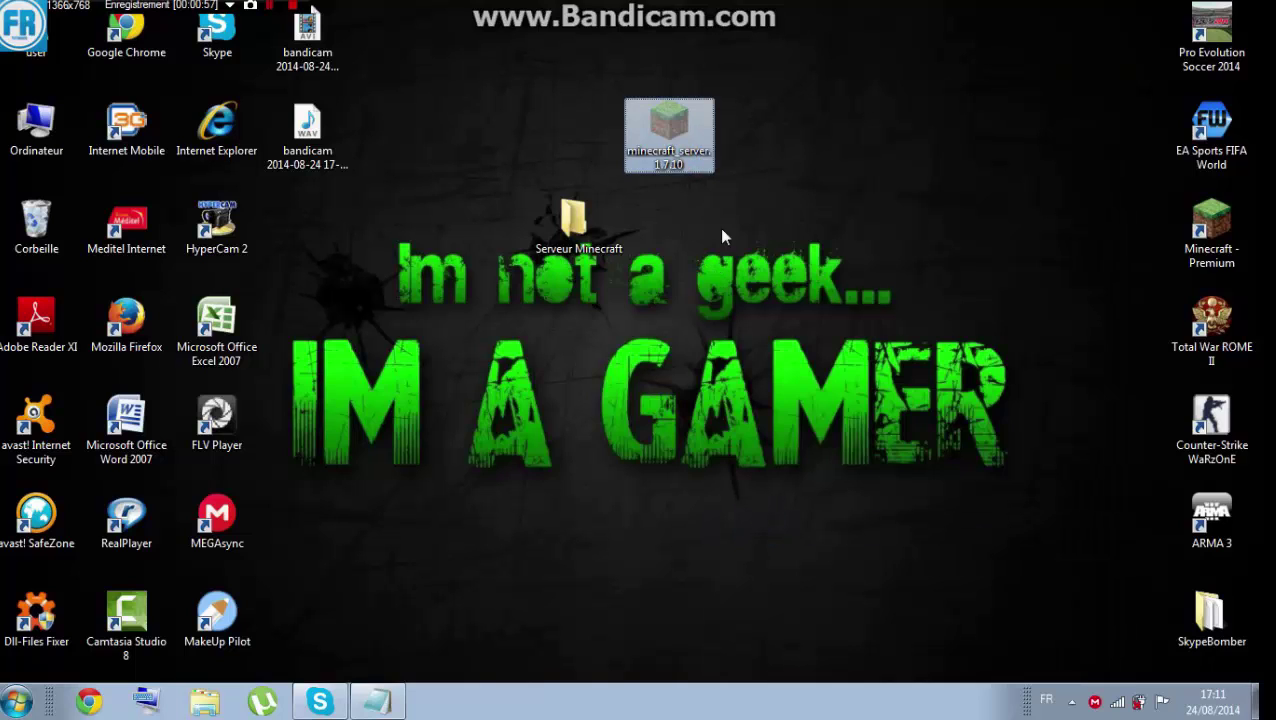
double_click(572, 218)
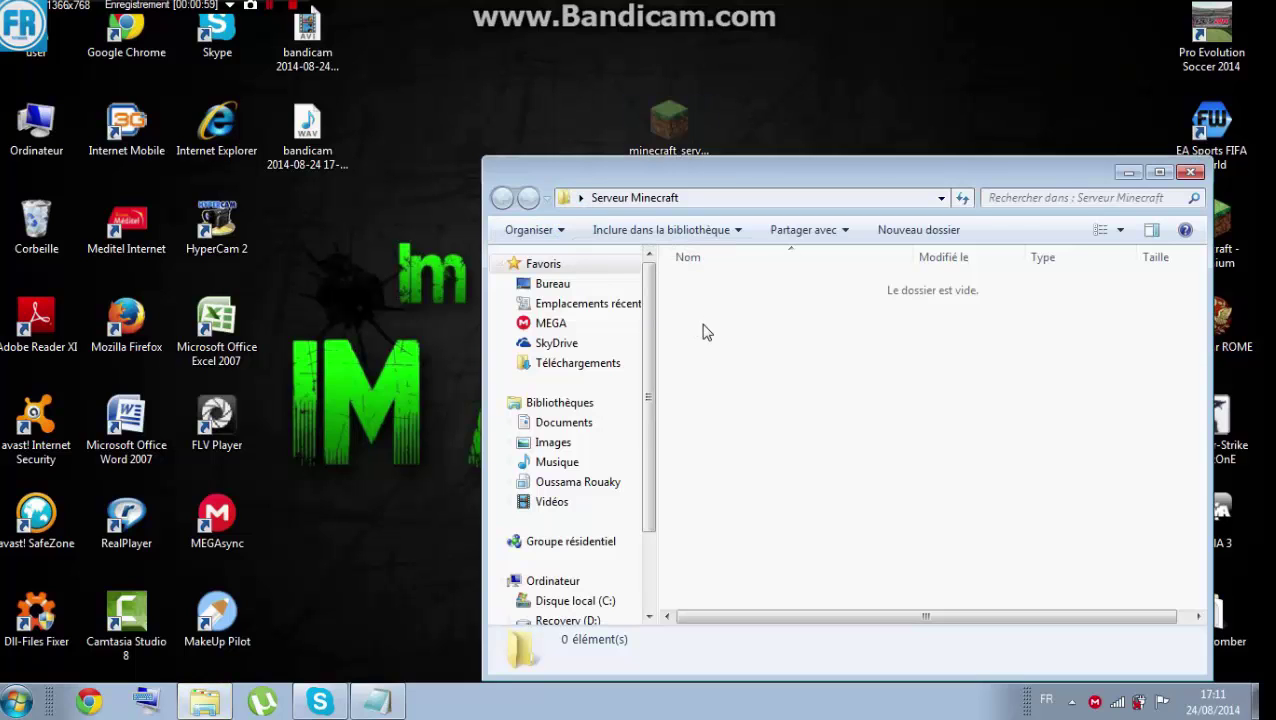
right_click(703, 332)
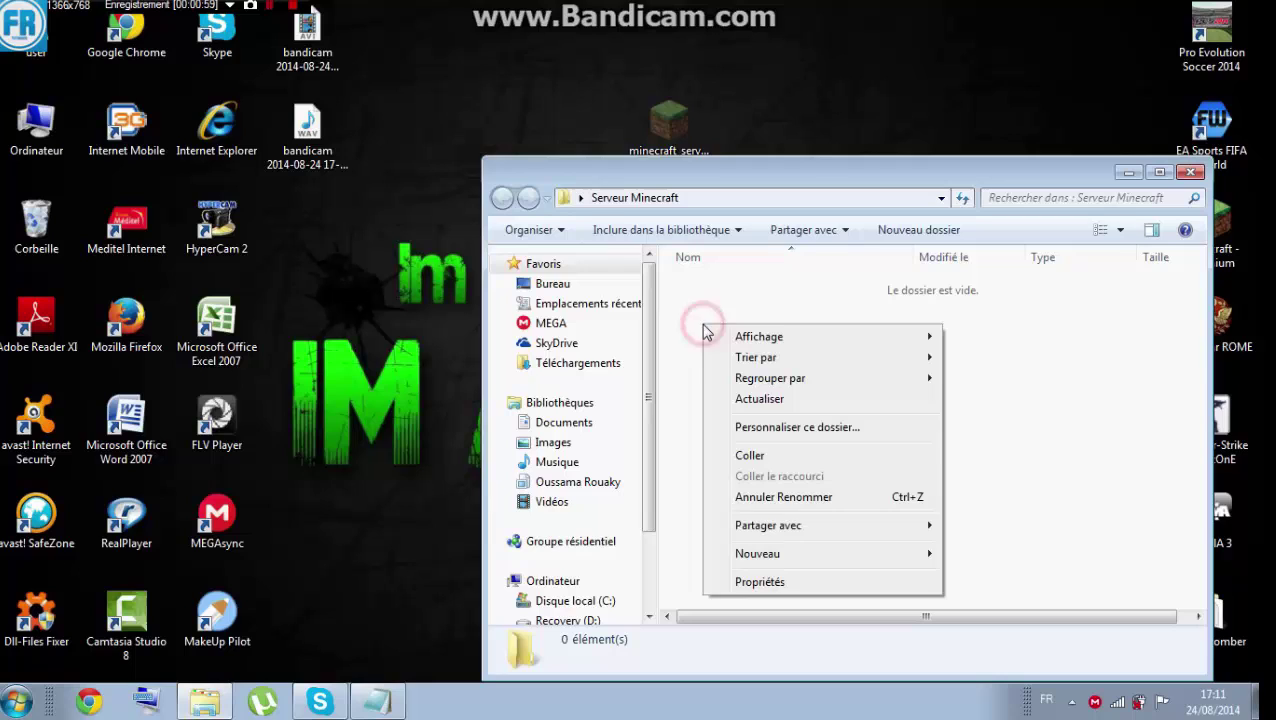
left_click(778, 457)
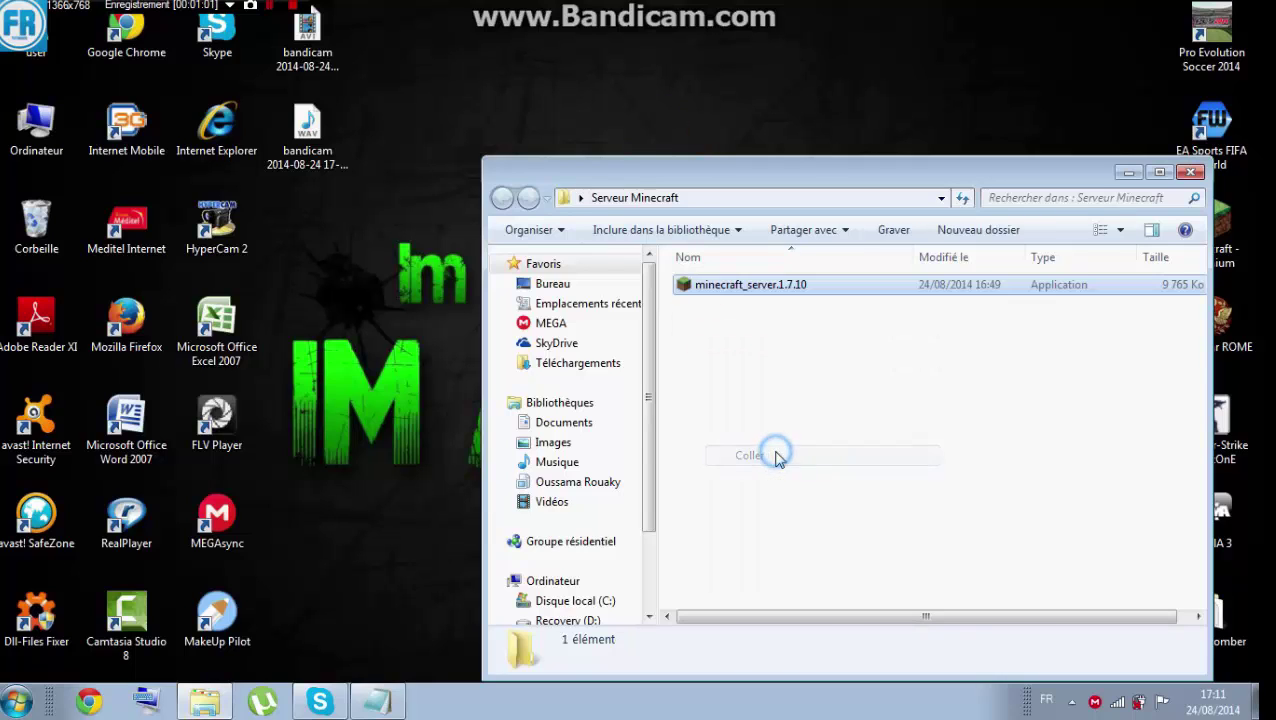
Maximize the folder window and run minecraft_server.1.7.10, accepting the security warning
left_click(1159, 173)
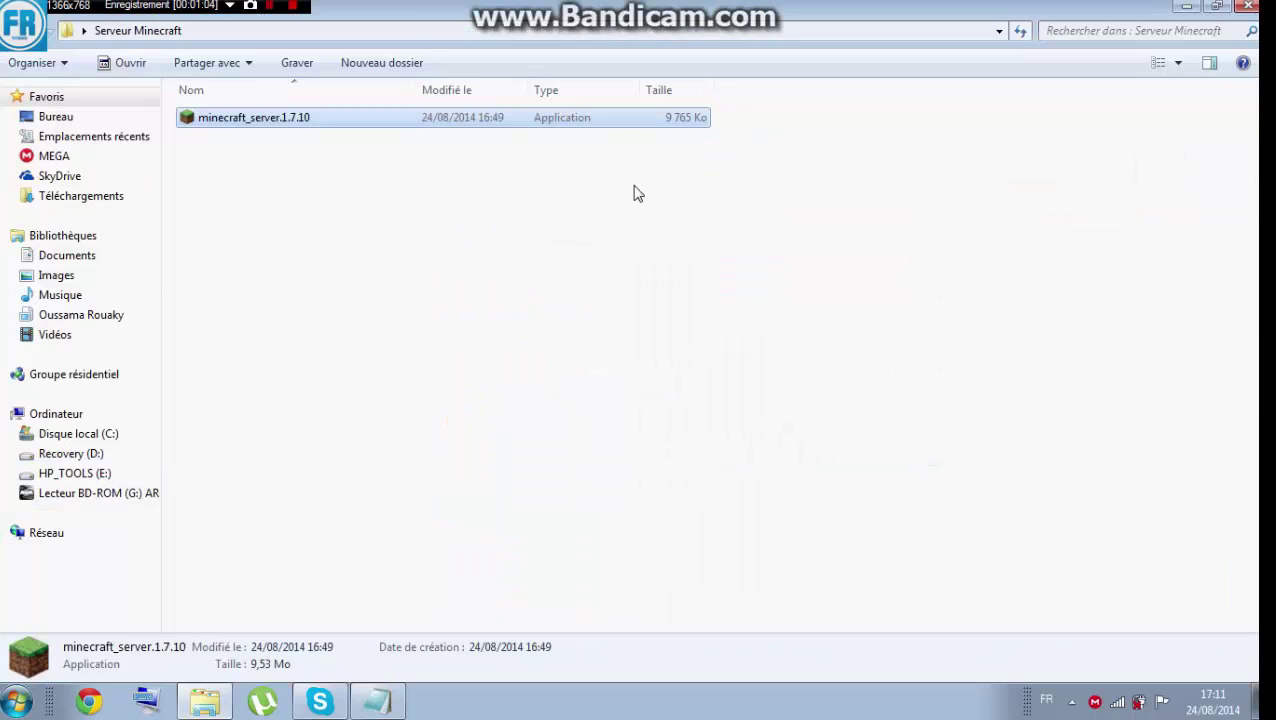
double_click(456, 128)
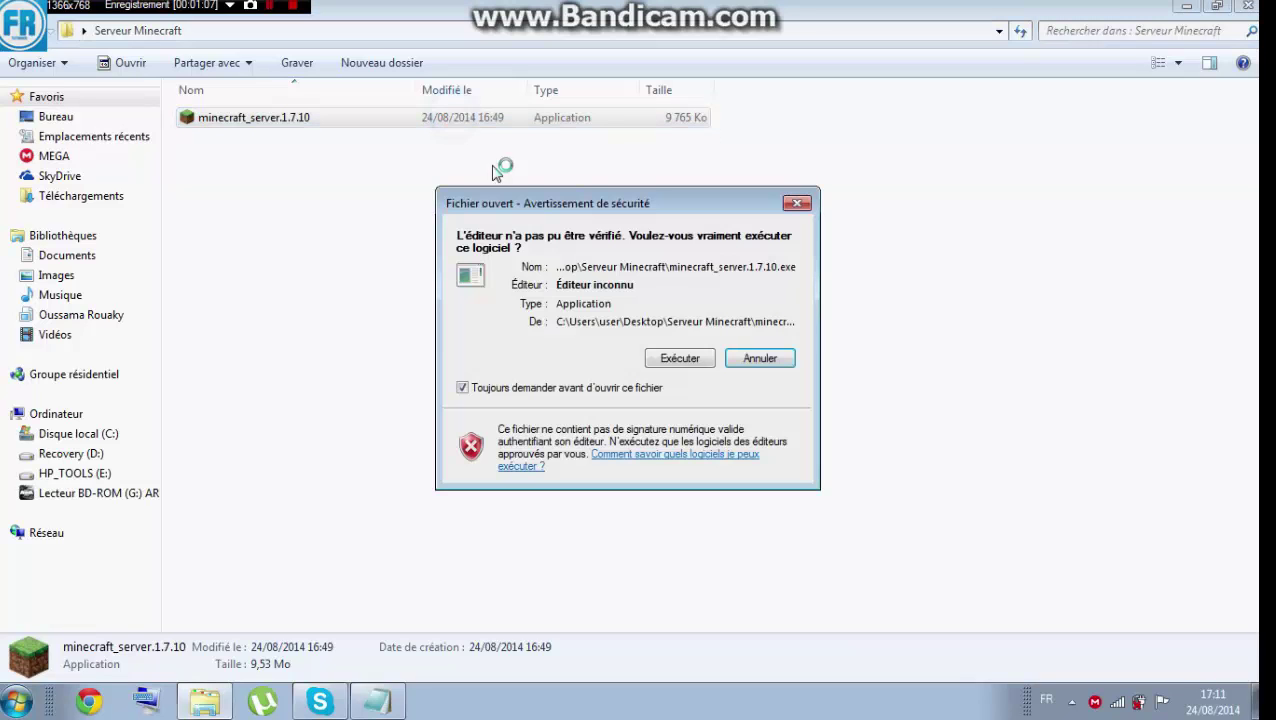
left_click(678, 363)
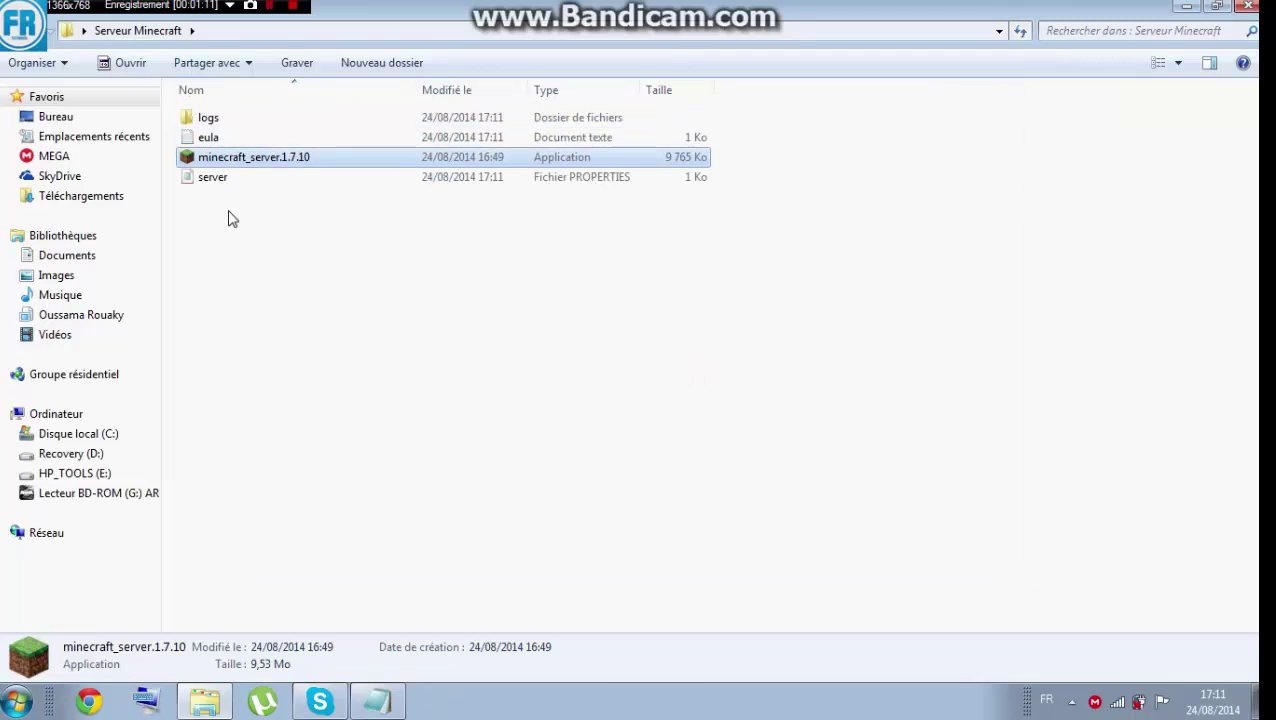
Set eula to true in the eula text file, save the change and close the file
double_click(209, 138)
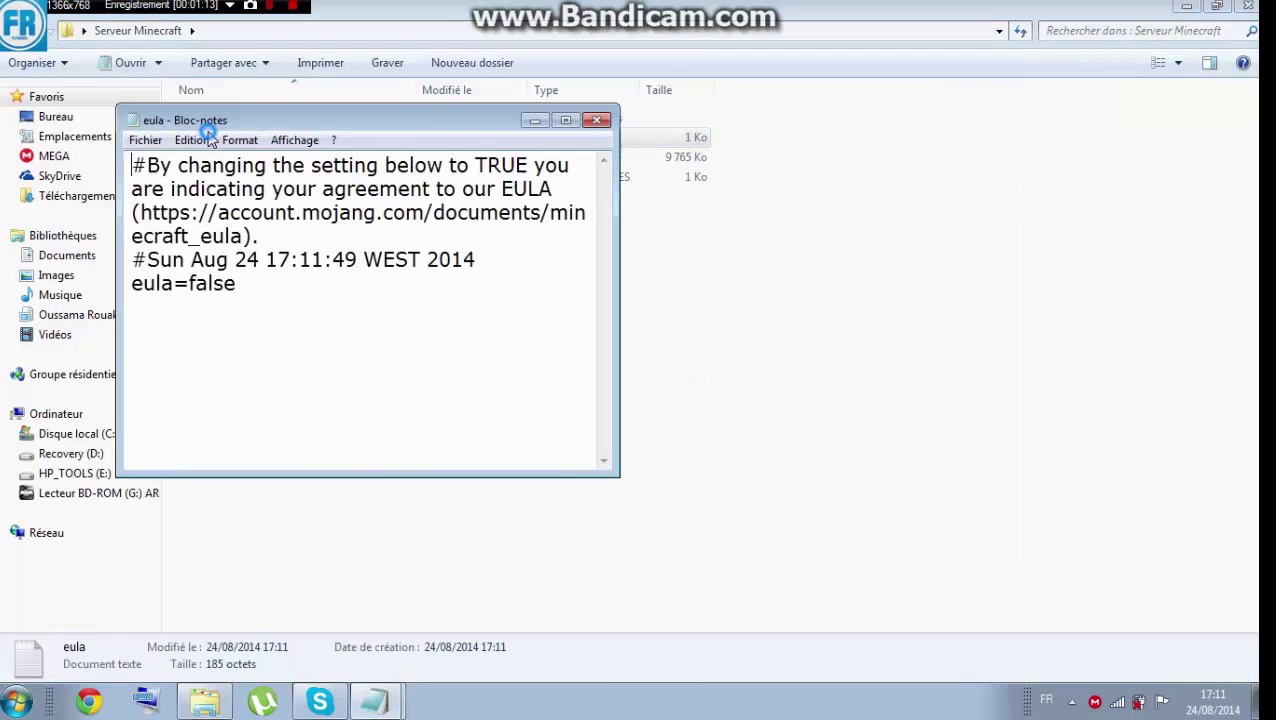
double_click(230, 284)
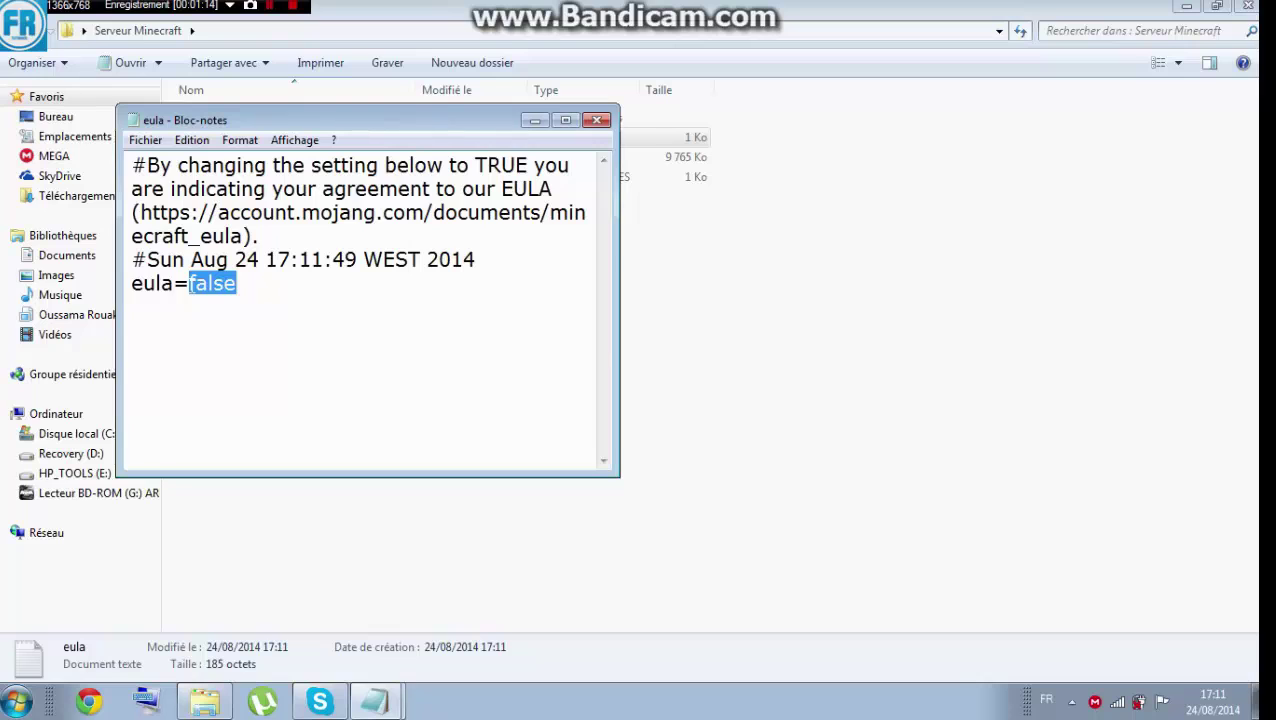
type("true")
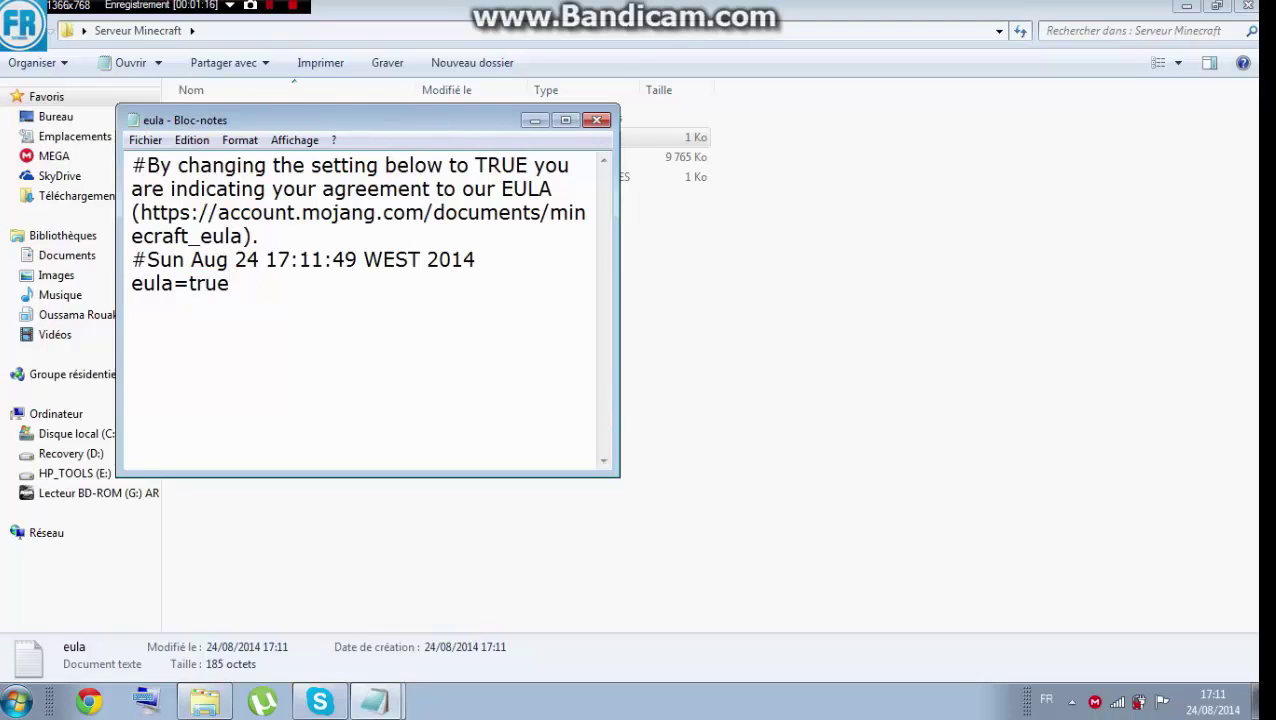
left_click(597, 121)
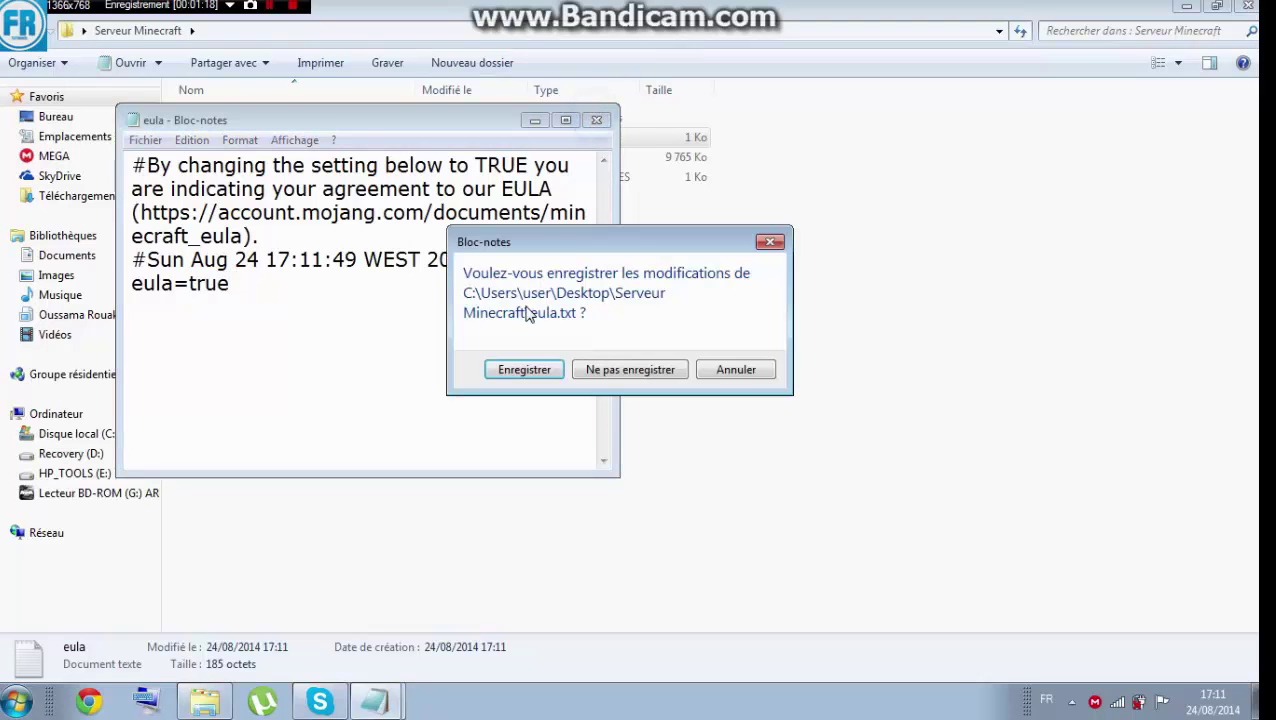
left_click(531, 366)
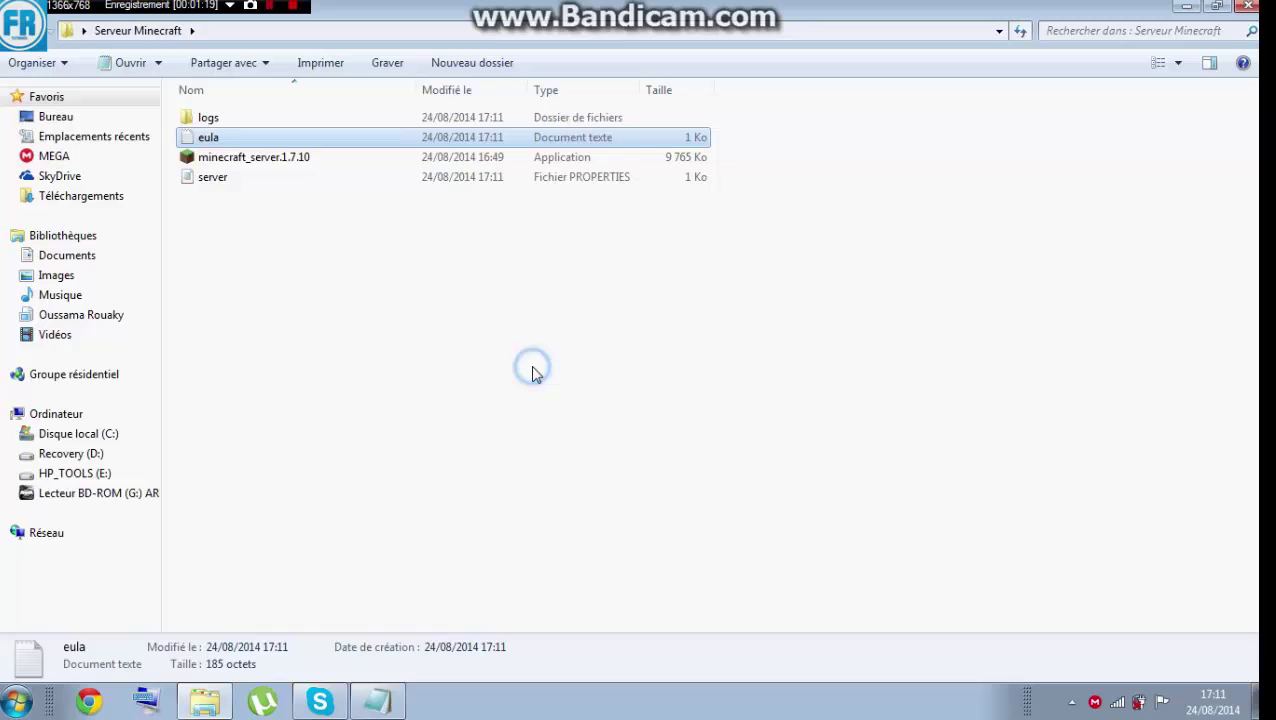
Run minecraft_server.1.7.10 again to generate the remaining server files, and close the server window
double_click(262, 165)
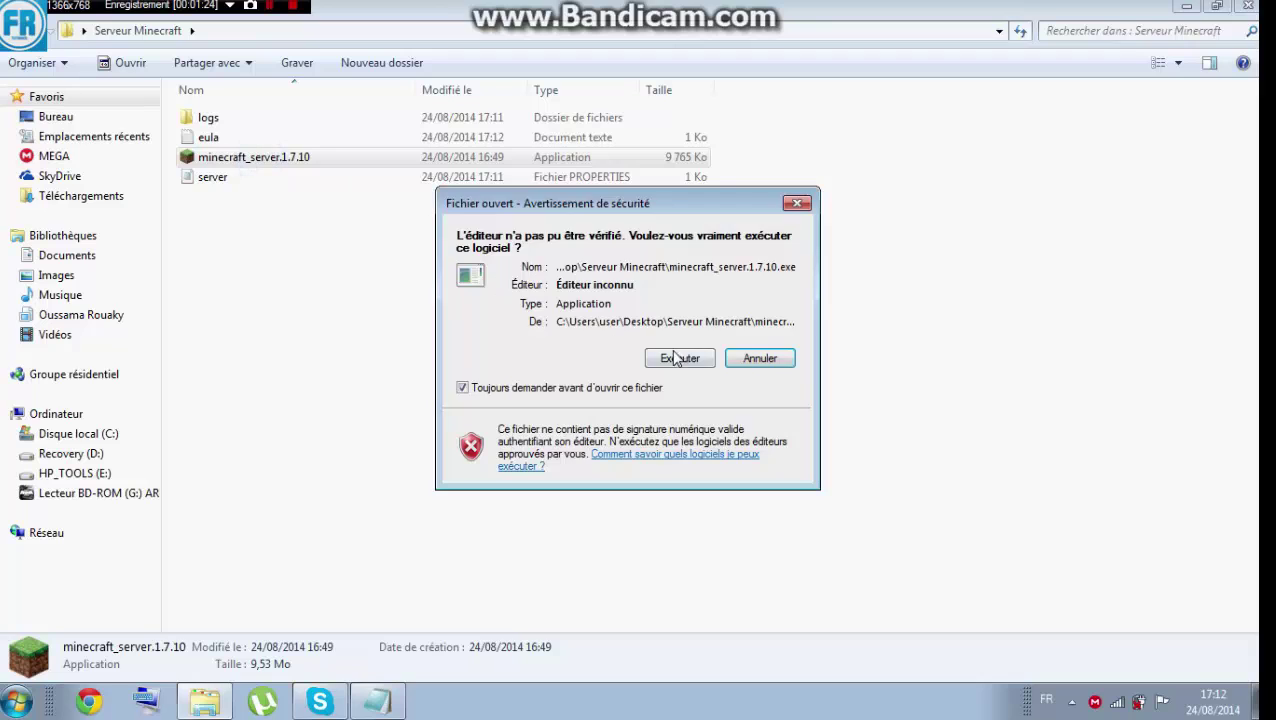
left_click(676, 359)
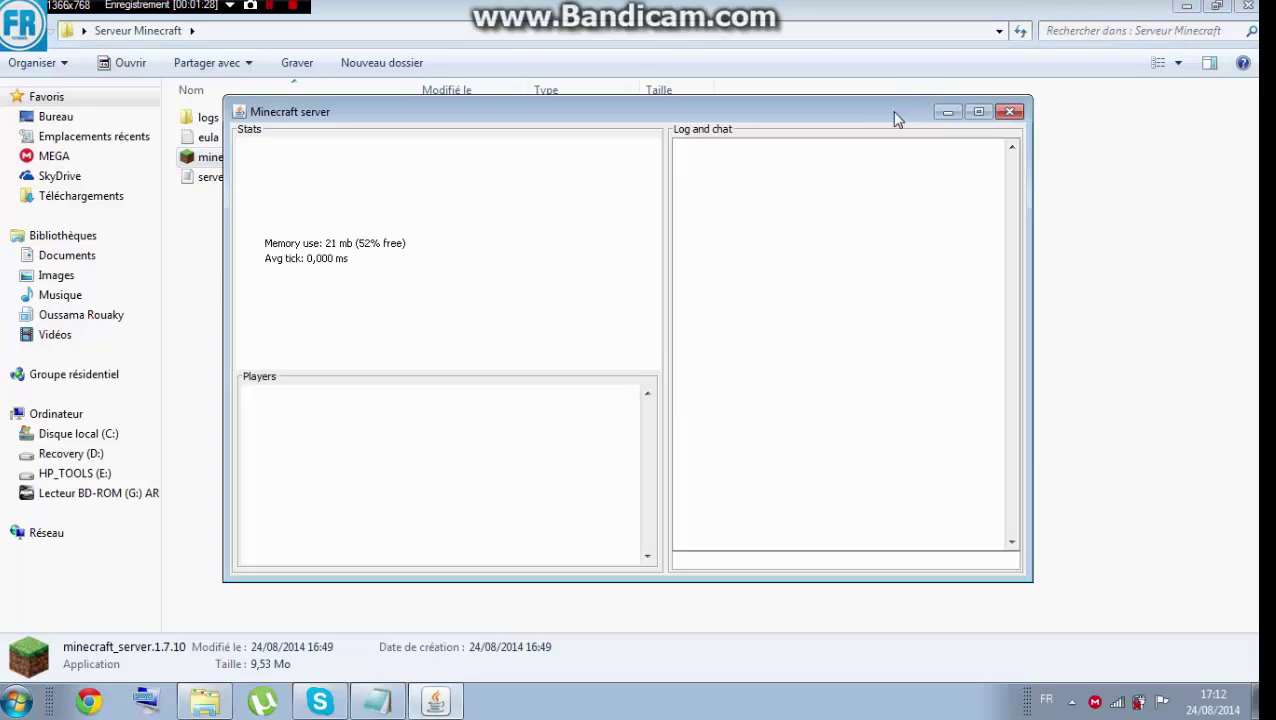
left_click_drag(809, 114, 873, 93)
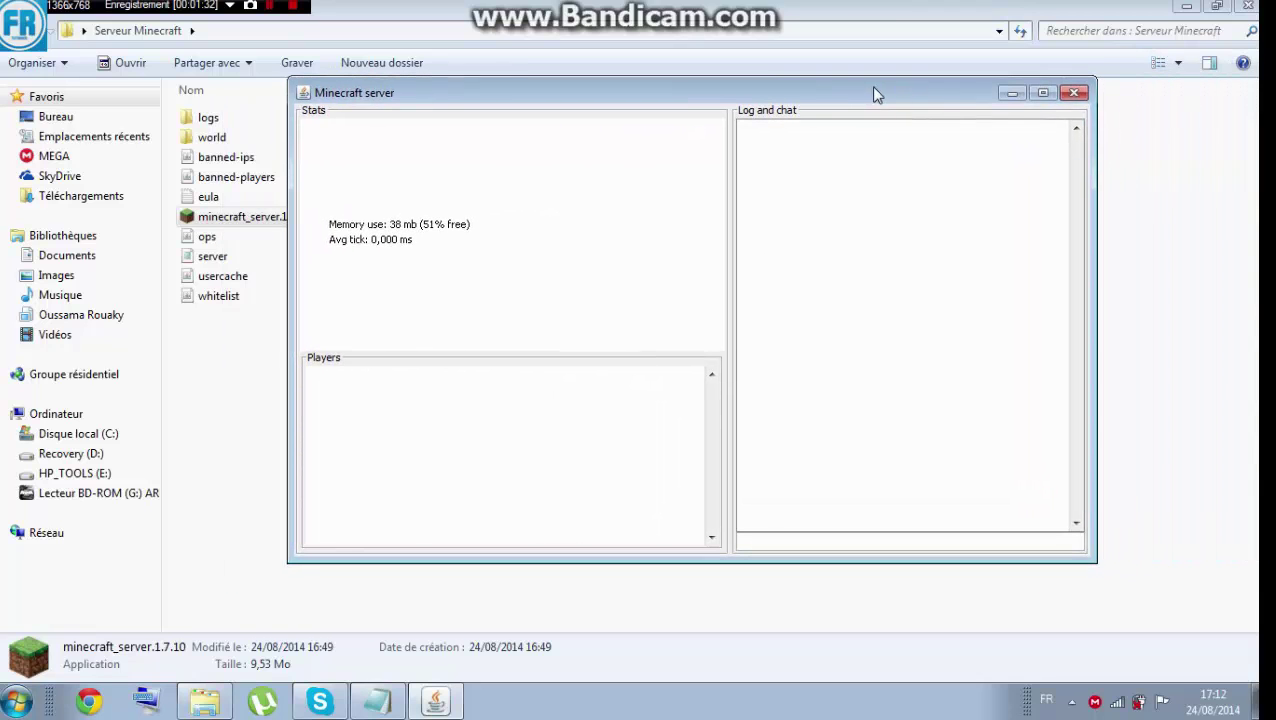
left_click(1073, 92)
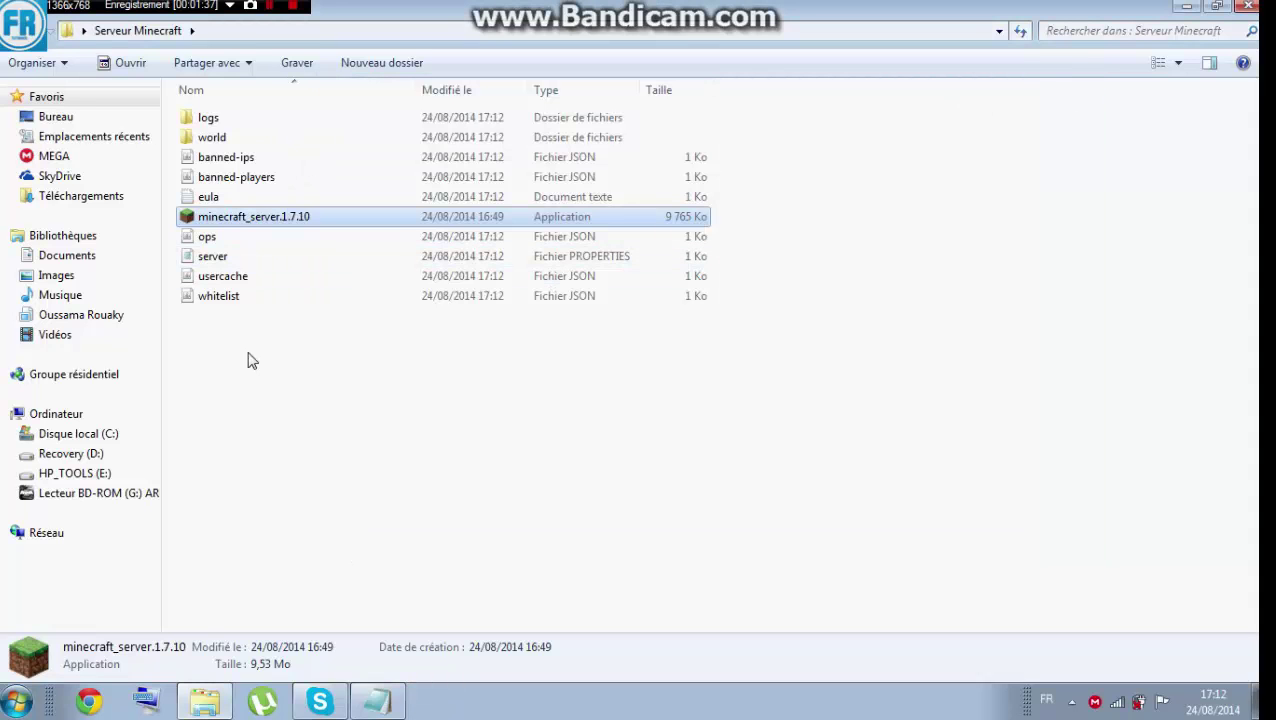
left_click_drag(247, 352, 656, 98)
left_click(216, 362)
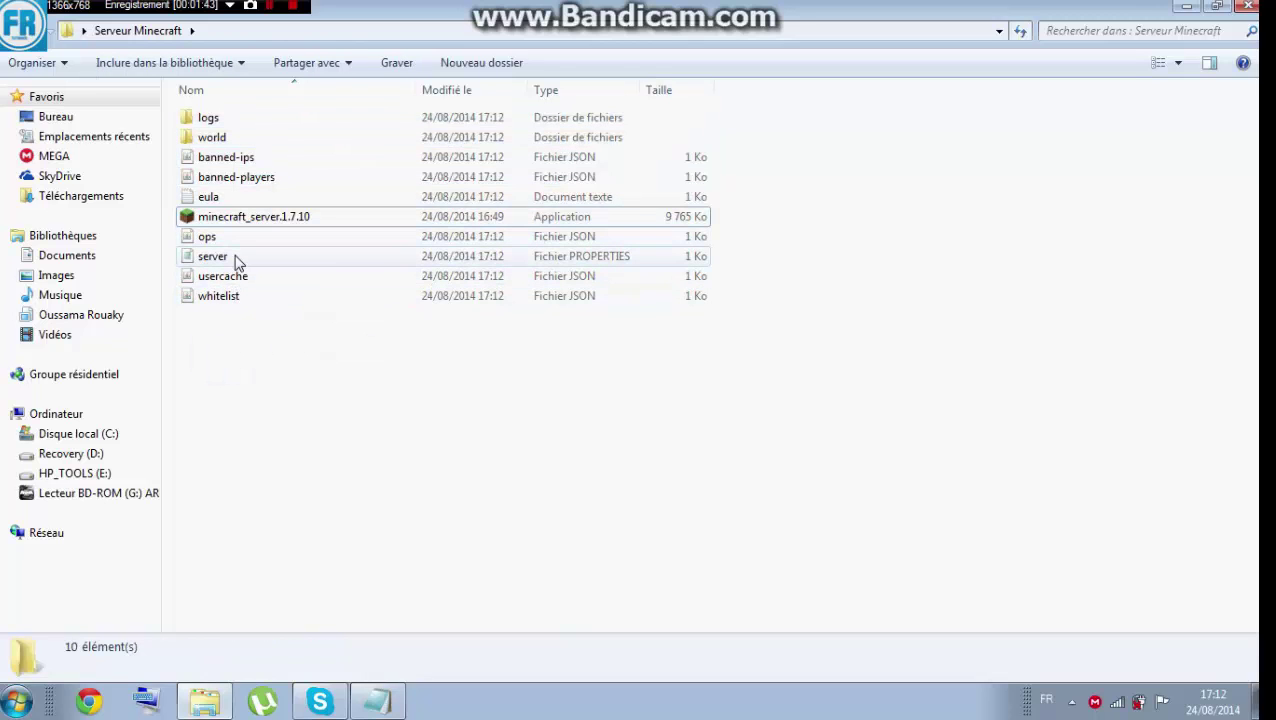
left_click(252, 160)
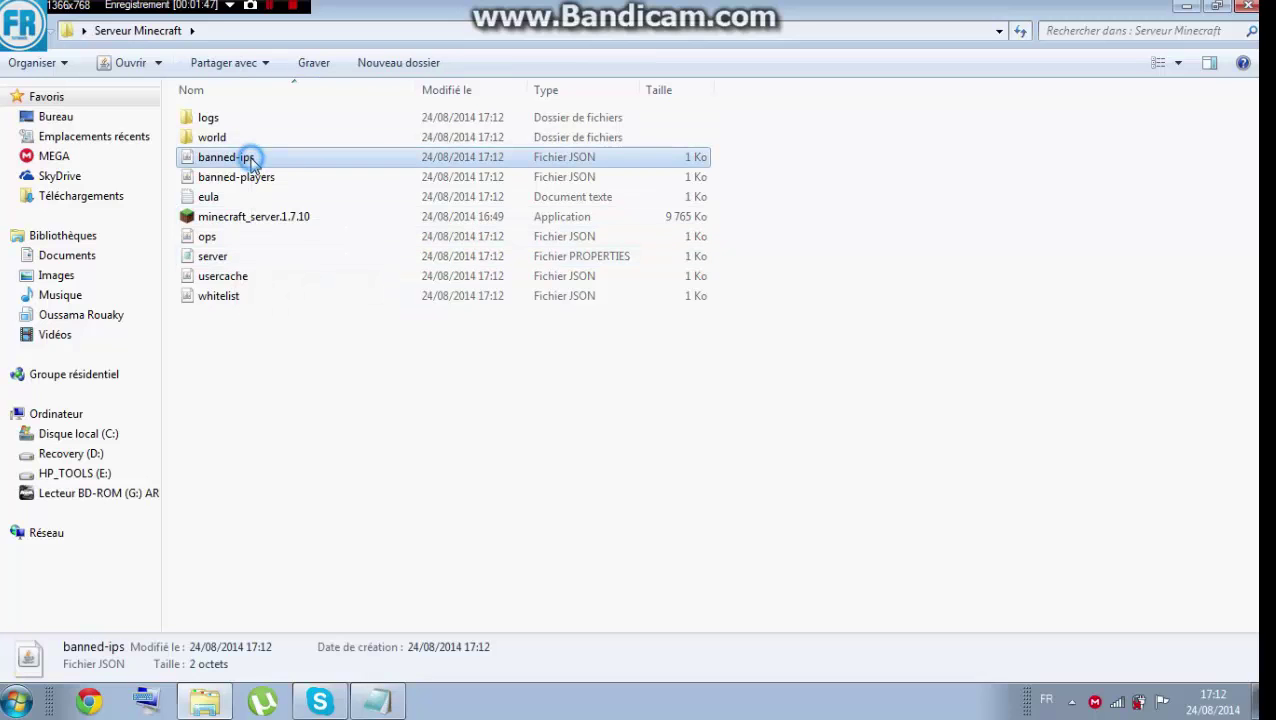
left_click(306, 178)
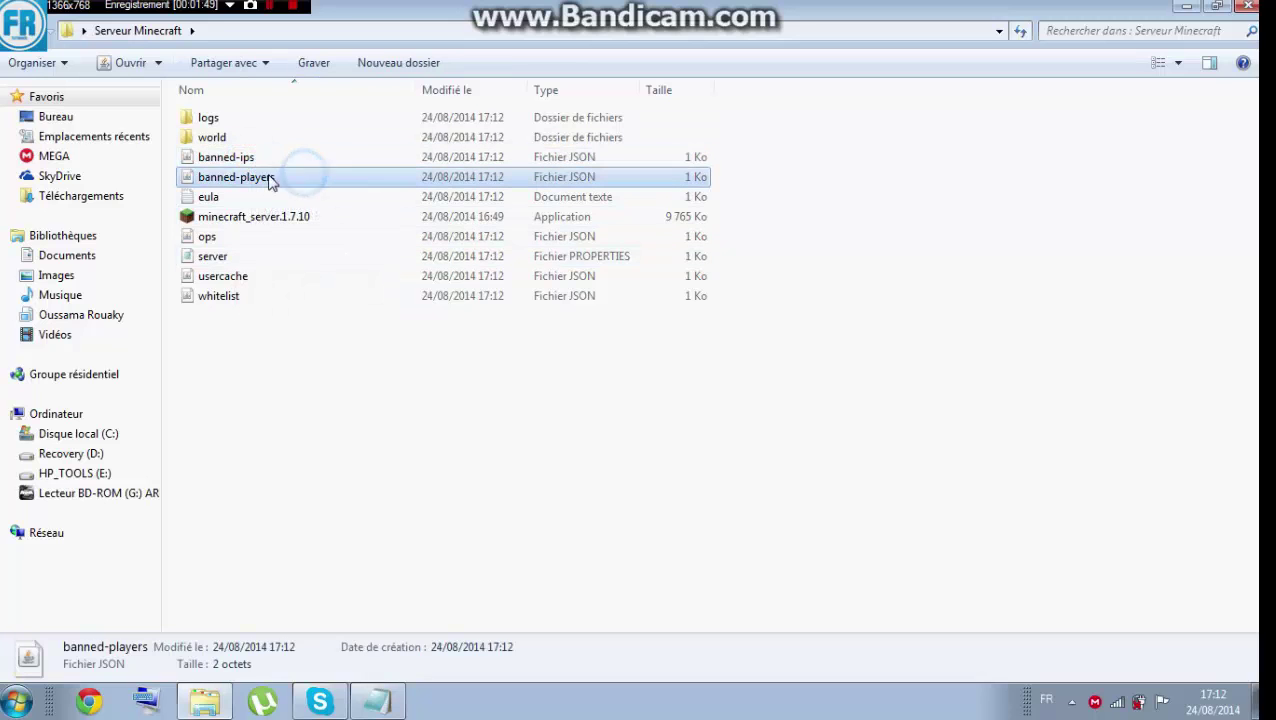
left_click(251, 245)
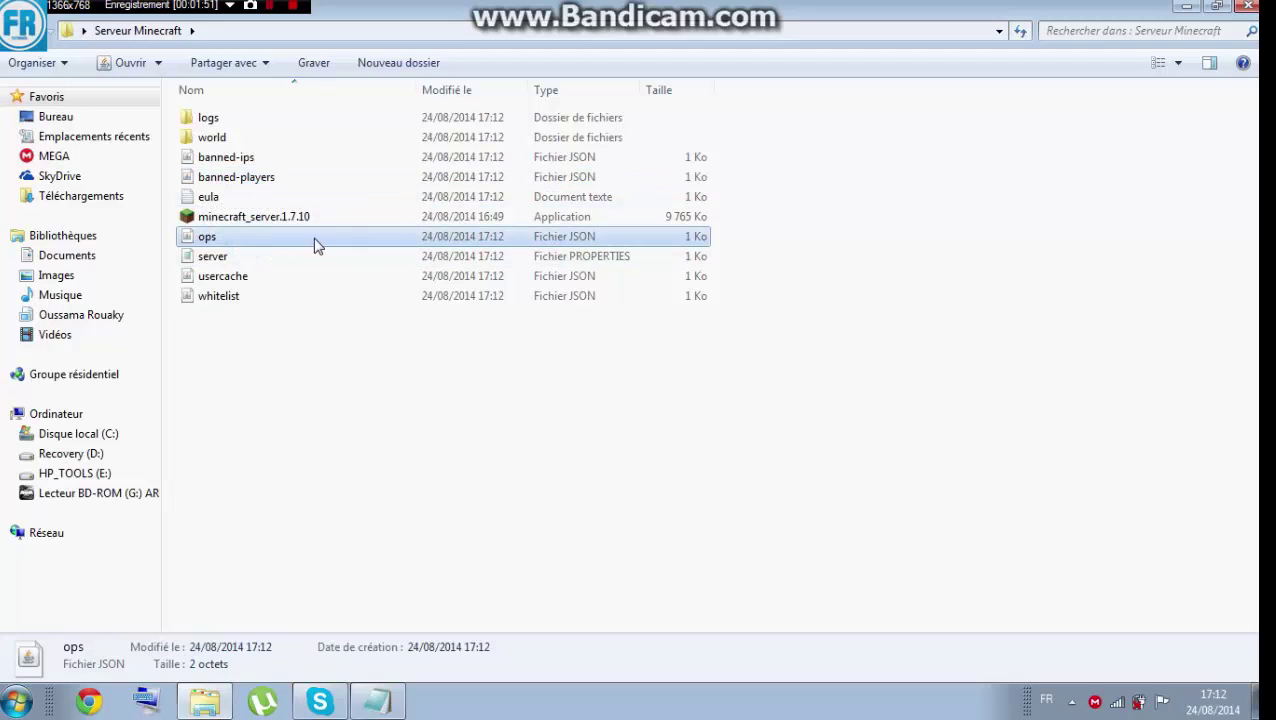
Open the server properties file maximized and set motd to "Serveur Minecraft"
left_click(239, 261)
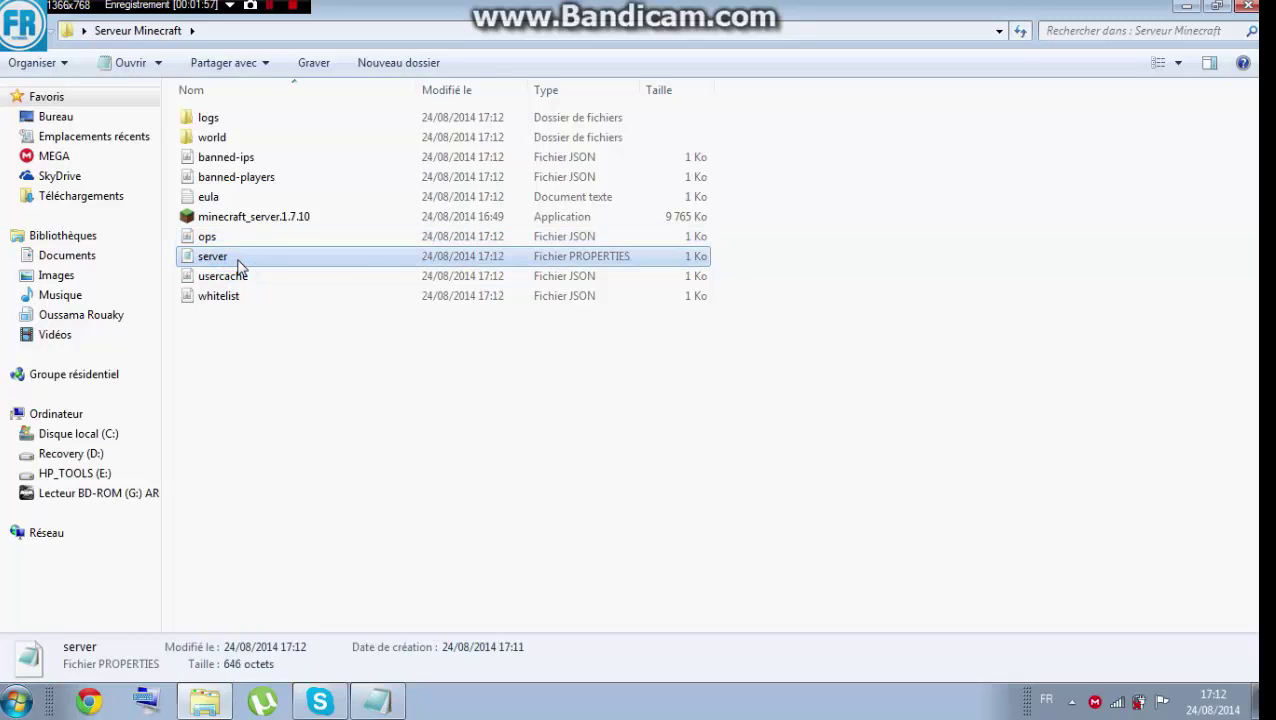
double_click(238, 265)
left_click(586, 122)
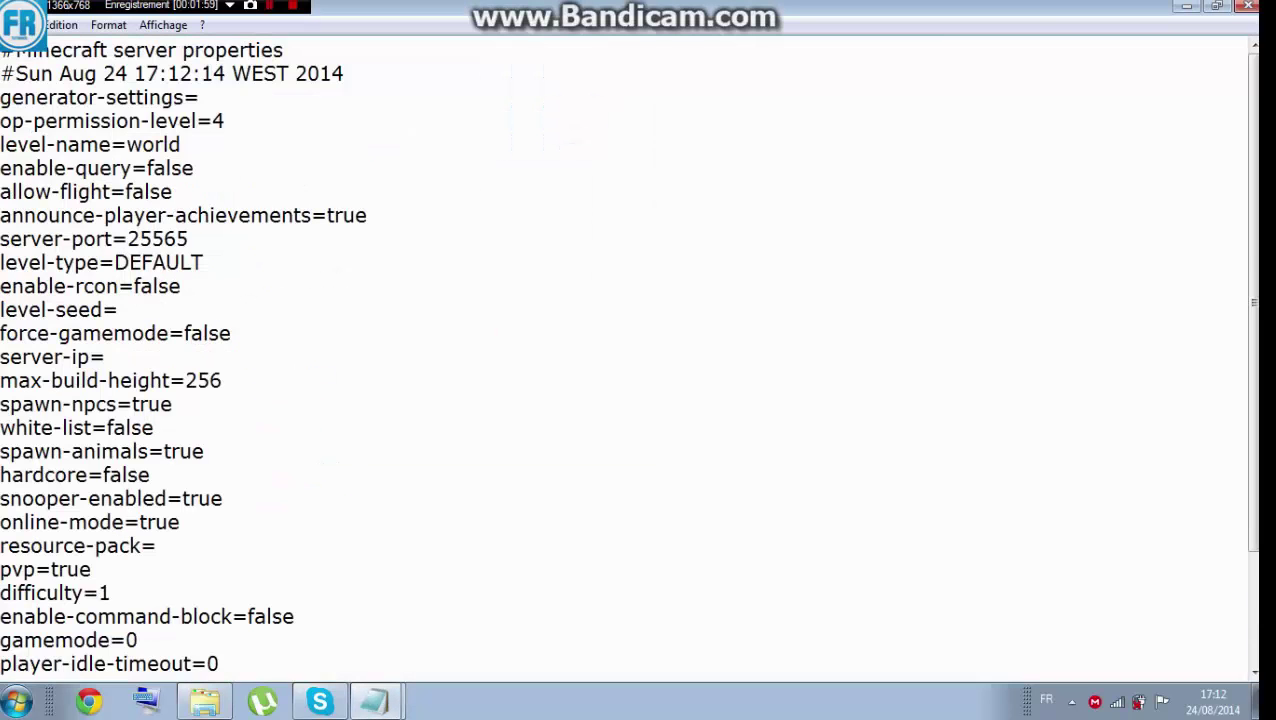
scroll(620, 350, "down", 2)
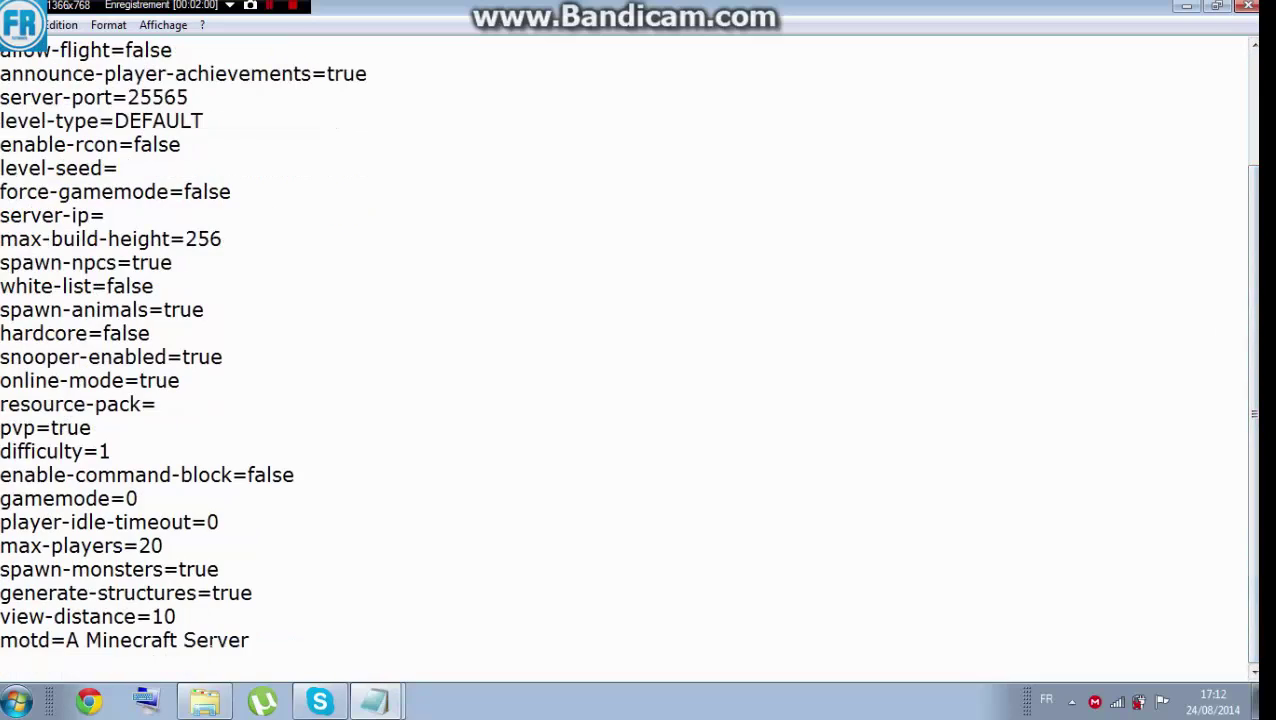
left_click_drag(50, 640, 249, 640)
left_click(65, 640)
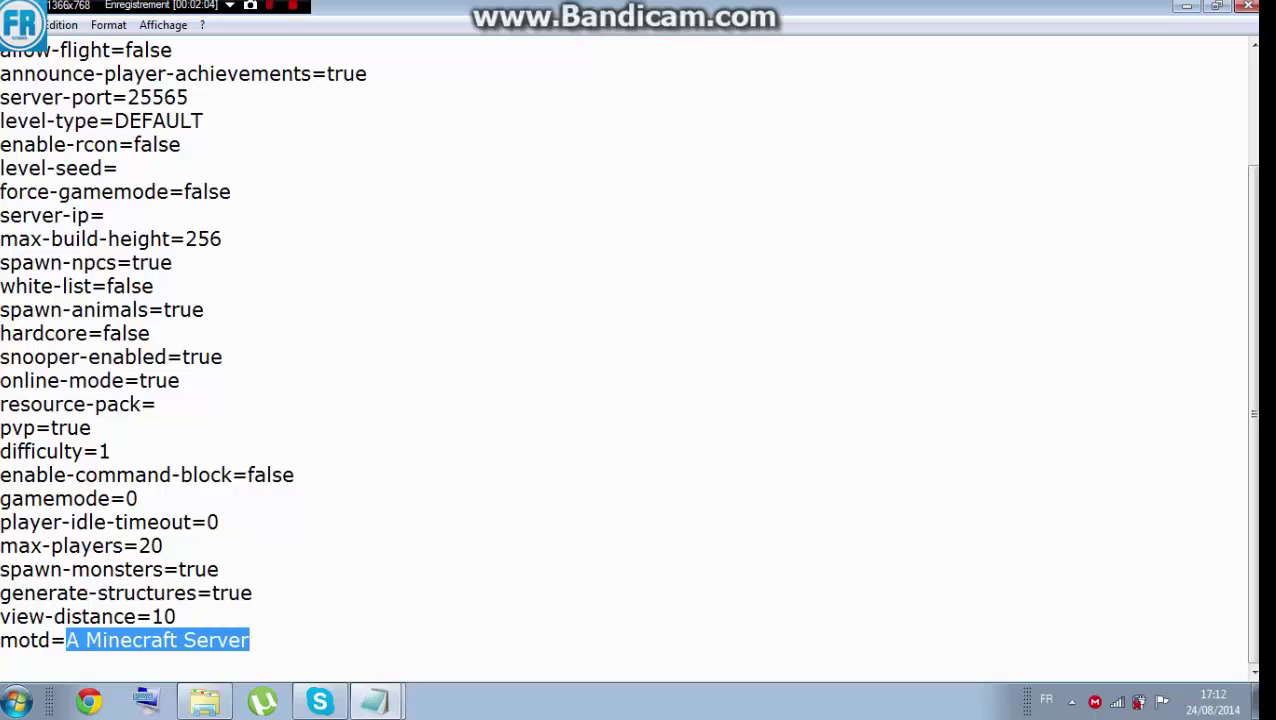
type("Serveur M")
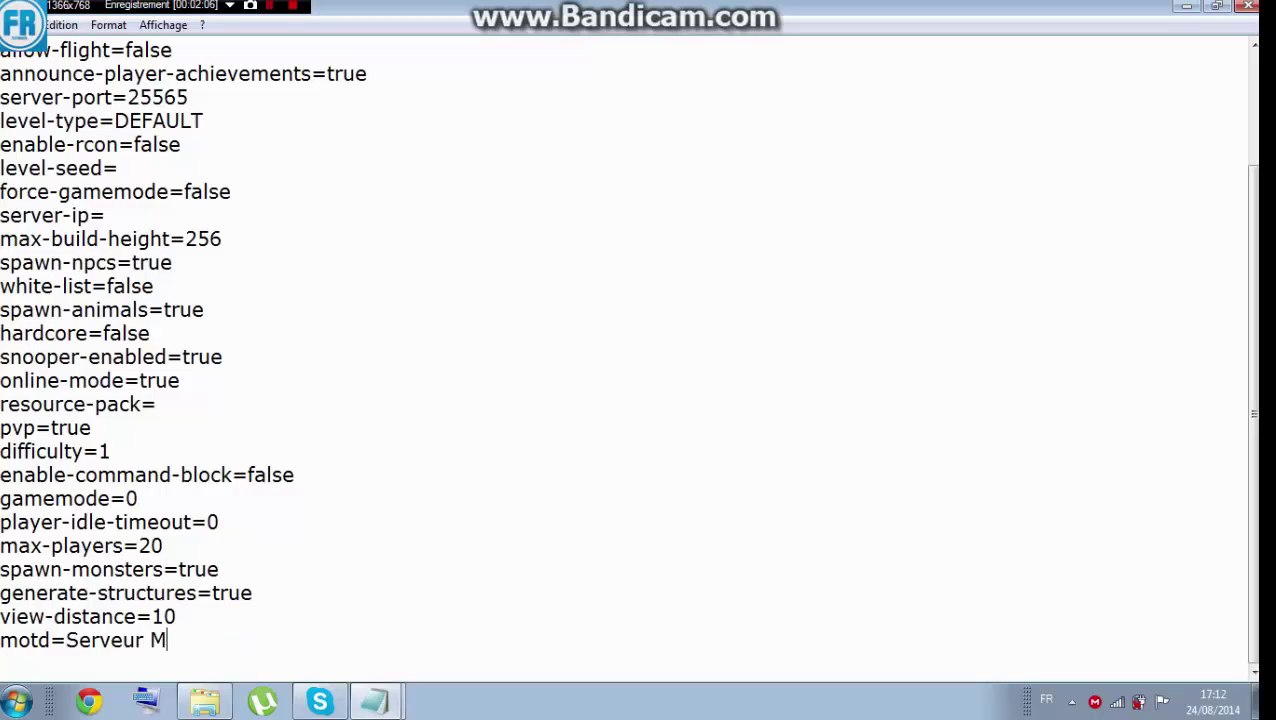
type("inecraft")
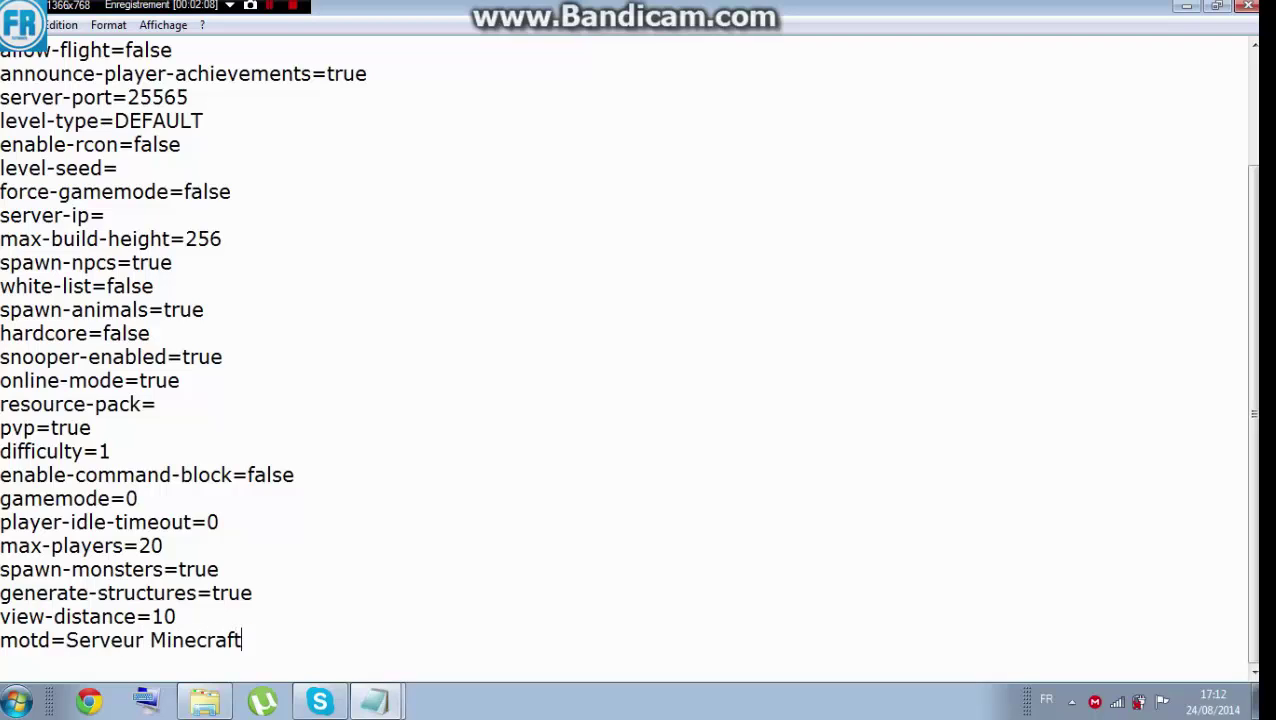
mouse_move(176, 616)
left_mouse_down()
mouse_move(100, 616)
mouse_move(152, 616)
left_mouse_up()
type("5")
key("BackSpace")
type("10")
Set max-players to 10 in the server properties
left_click_drag(31, 569, 118, 592)
left_click(80, 569)
left_click_drag(164, 545, 138, 545)
type("10")
mouse_move(139, 498)
left_mouse_down()
mouse_move(1, 498)
mouse_move(126, 498)
left_mouse_up()
left_click(138, 498)
type("=")
key("BackSpace")
key("BackSpace")
key("BackSpace")
type("0")
Try difficulty 0 in the server properties and set difficulty back to 1
double_click(103, 451)
left_click_drag(98, 451, 110, 451)
left_click(110, 451)
double_click(103, 451)
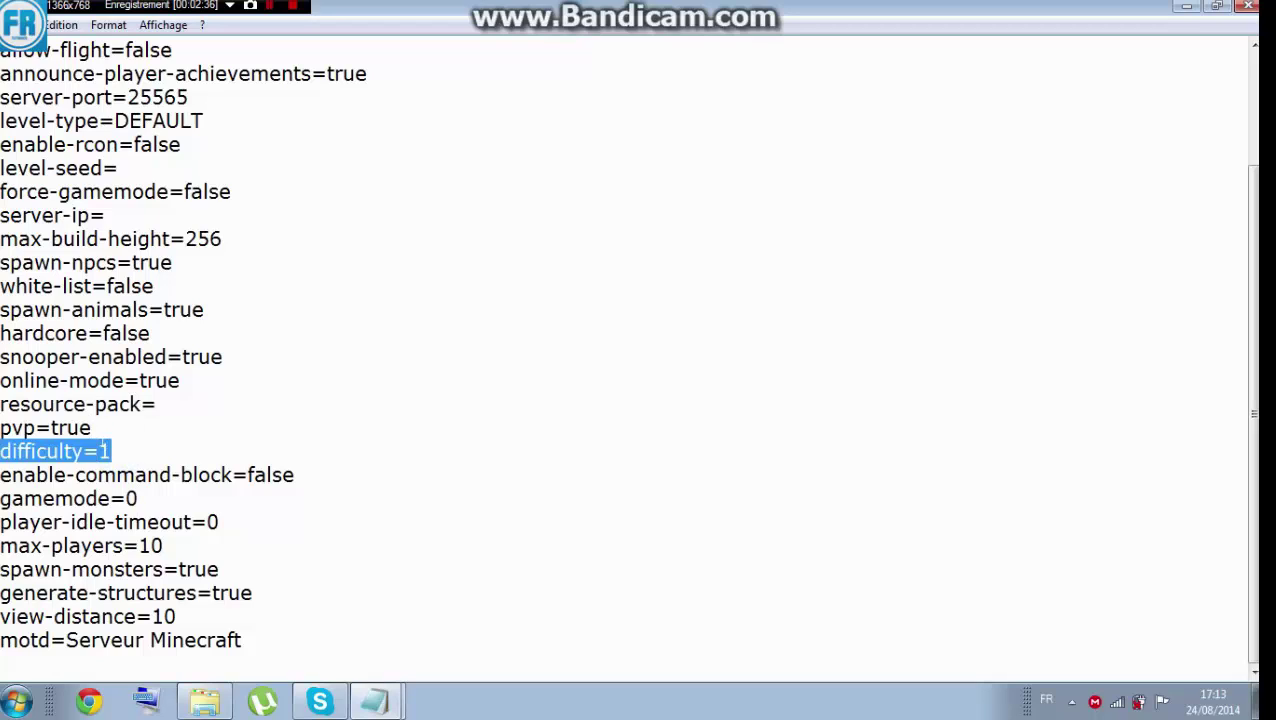
left_click(116, 449)
key("BackSpace")
type("0")
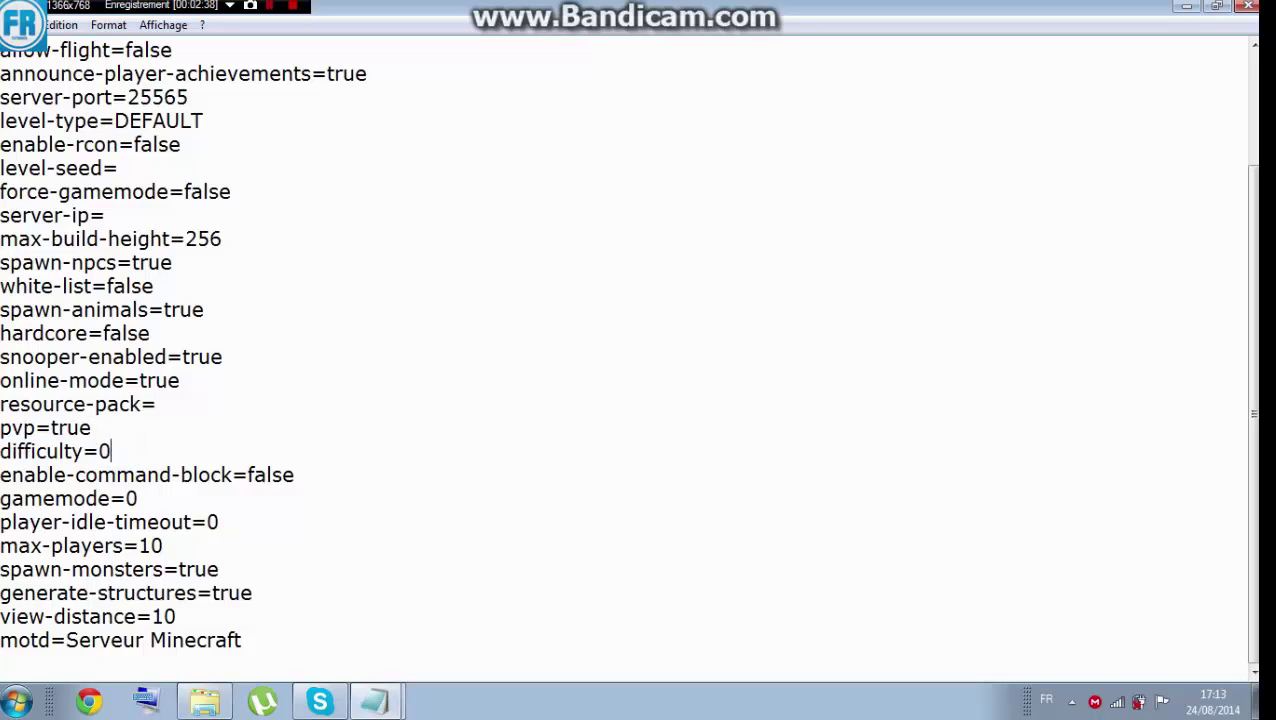
key("BackSpace")
type("1")
key("BackSpace")
Clear the pvp value in the server properties and re-enter it as true
left_click_drag(100, 427, 2, 427)
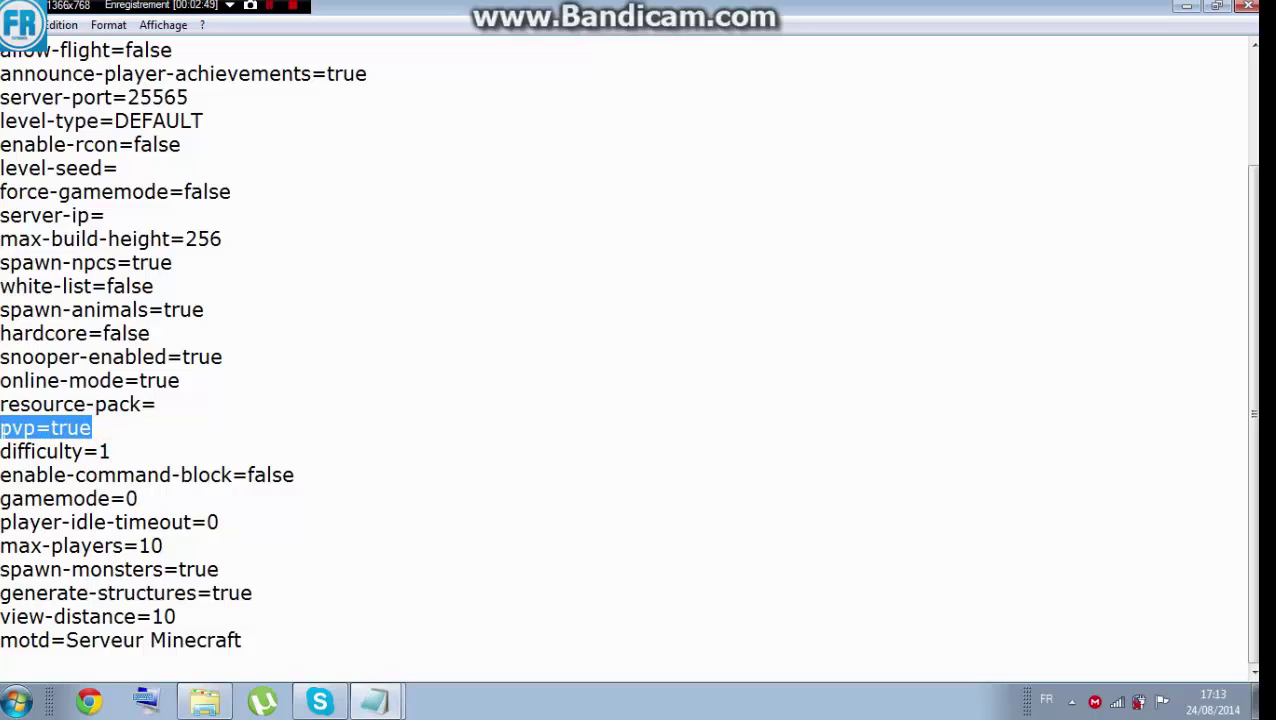
left_click(92, 427)
type("==")
key("BackSpace")
key("BackSpace")
key("BackSpace")
key("BackSpace")
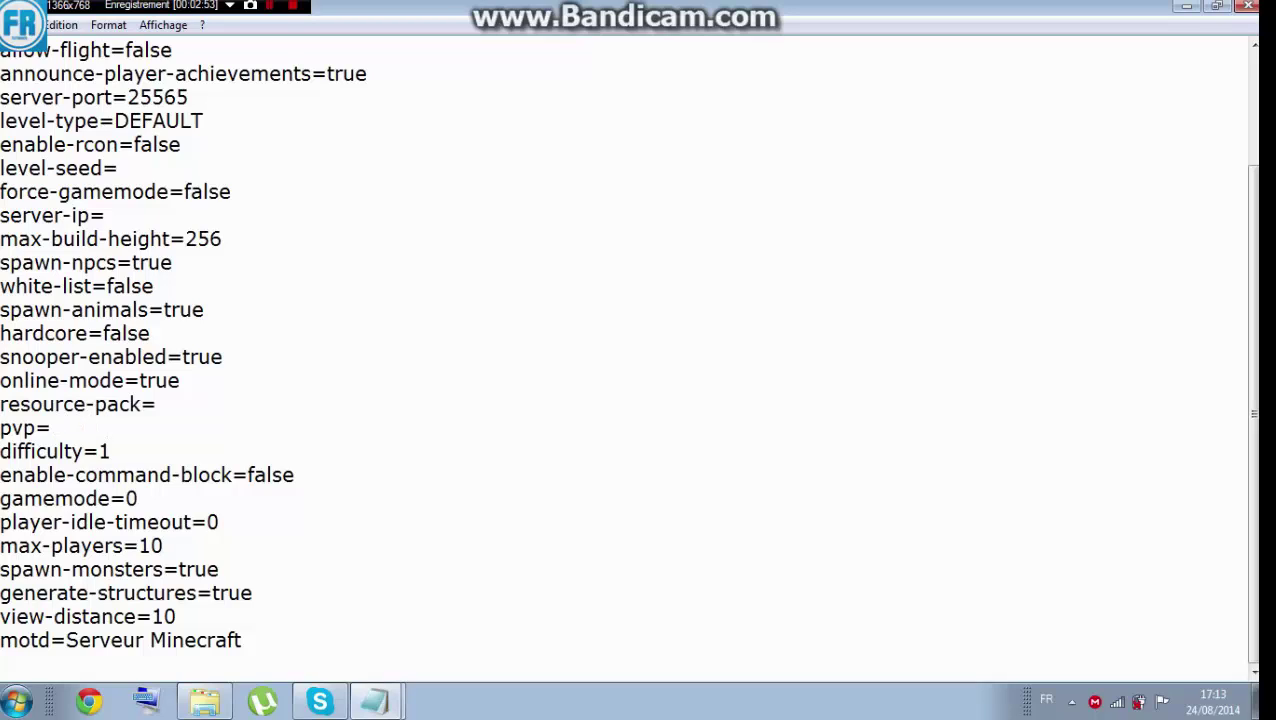
type("true")
Set online-mode to false in the server properties
left_click_drag(205, 380, 3, 378)
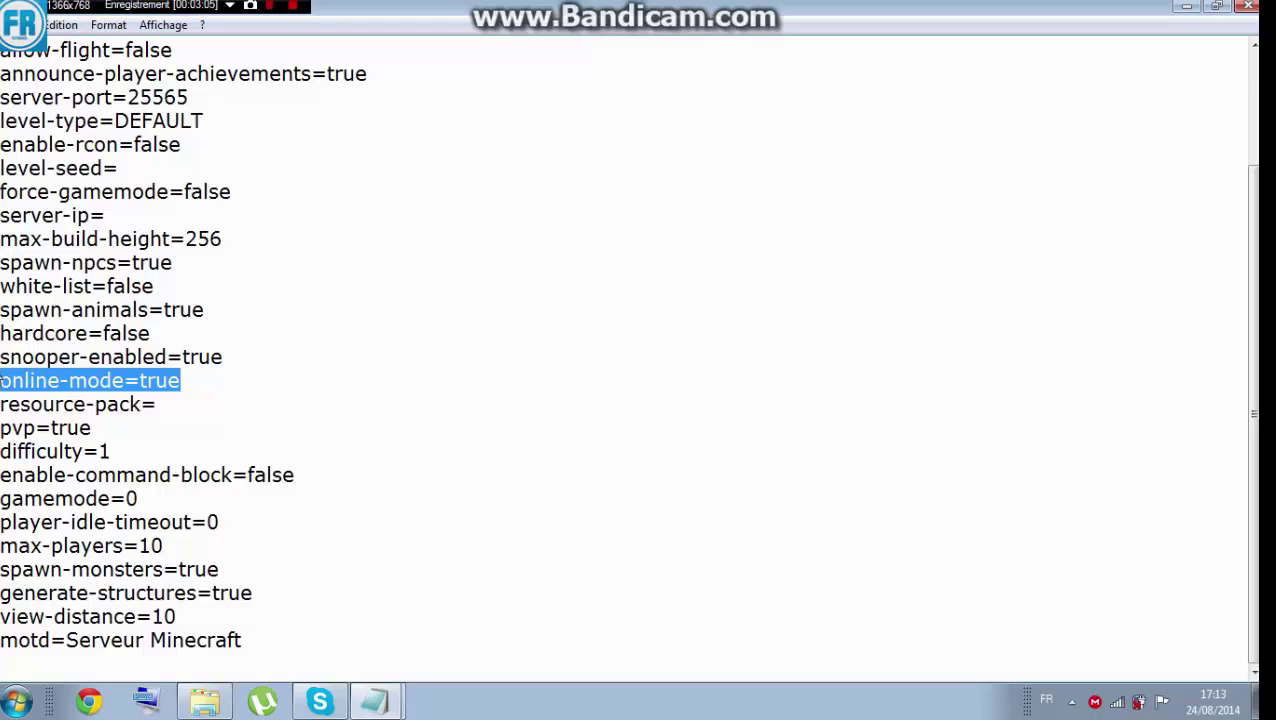
left_click(140, 380)
left_click_drag(140, 380, 180, 380)
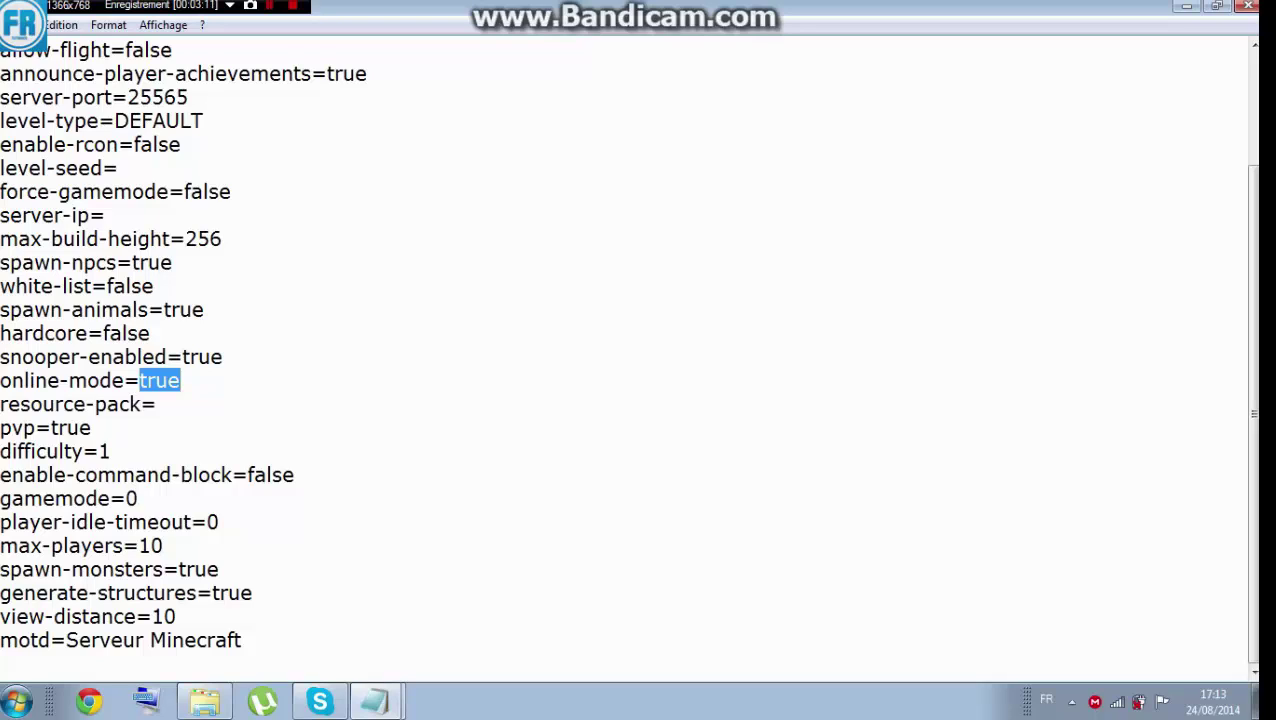
key("Delete")
type("false")
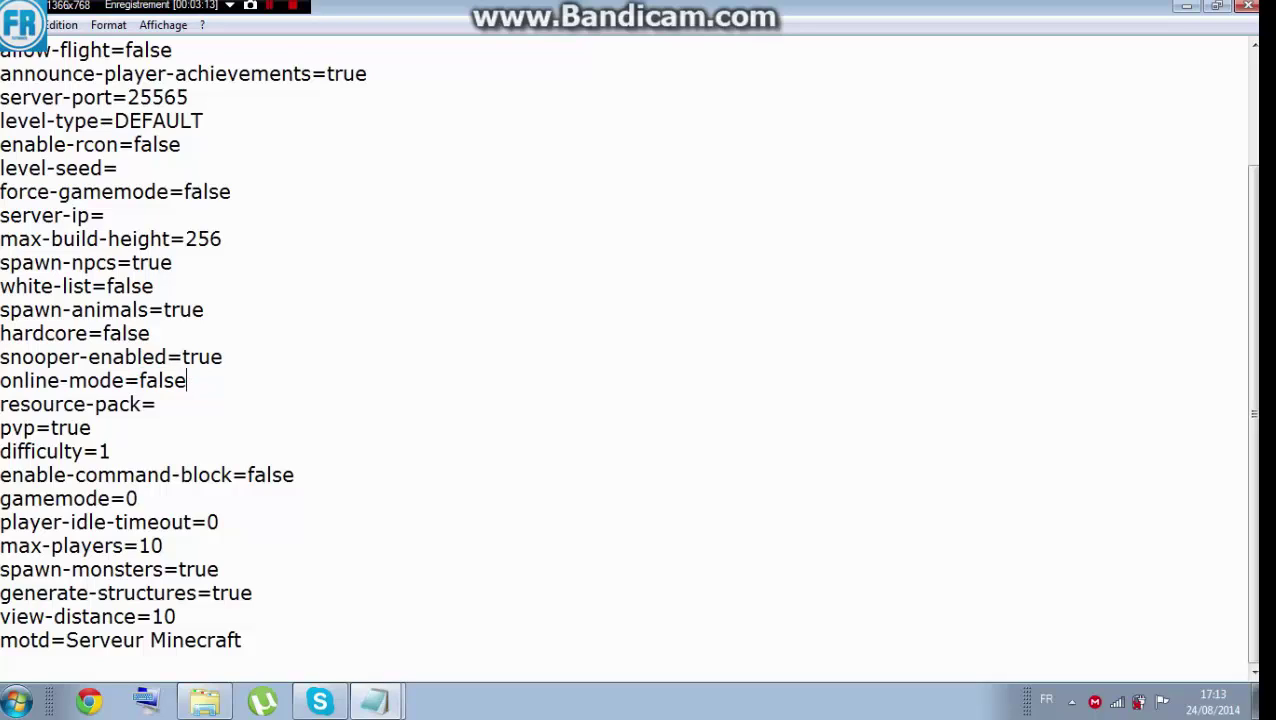
Close the server properties file, saving its changes, and select all files in the Serveur Minecraft folder
left_click_drag(250, 332, 29, 150)
left_click(113, 191)
left_click(1248, 6)
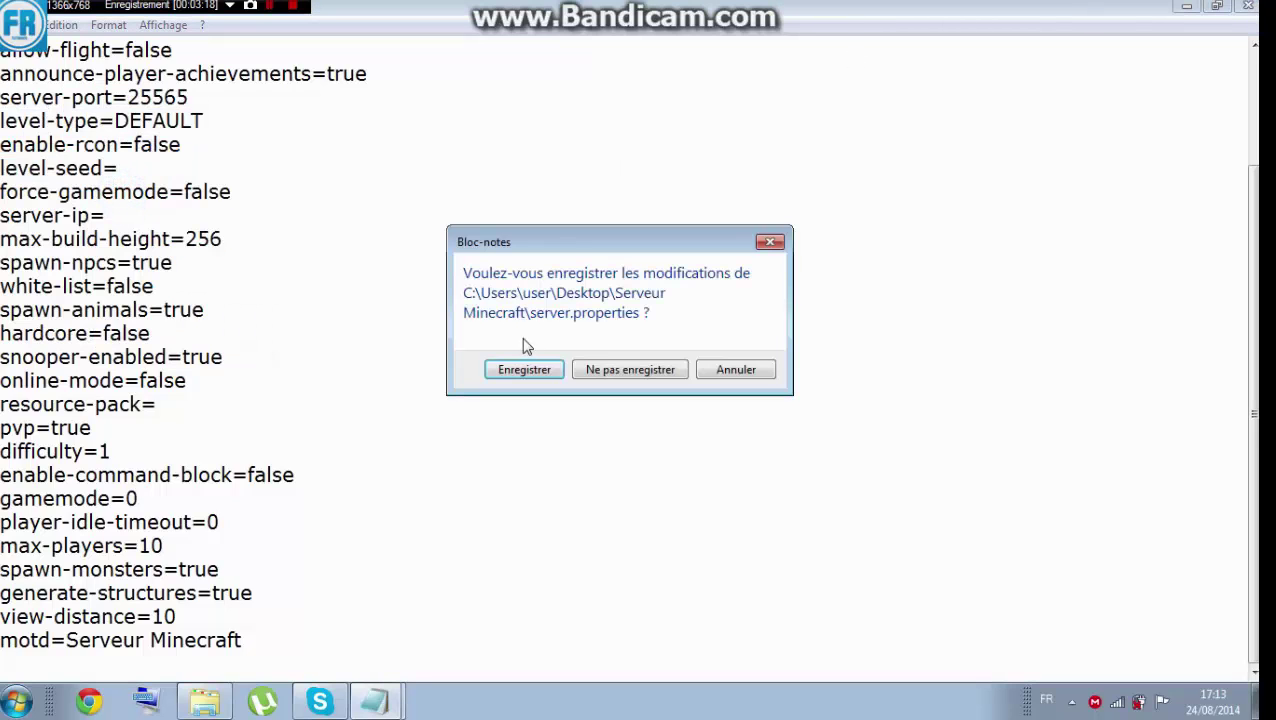
left_click(526, 370)
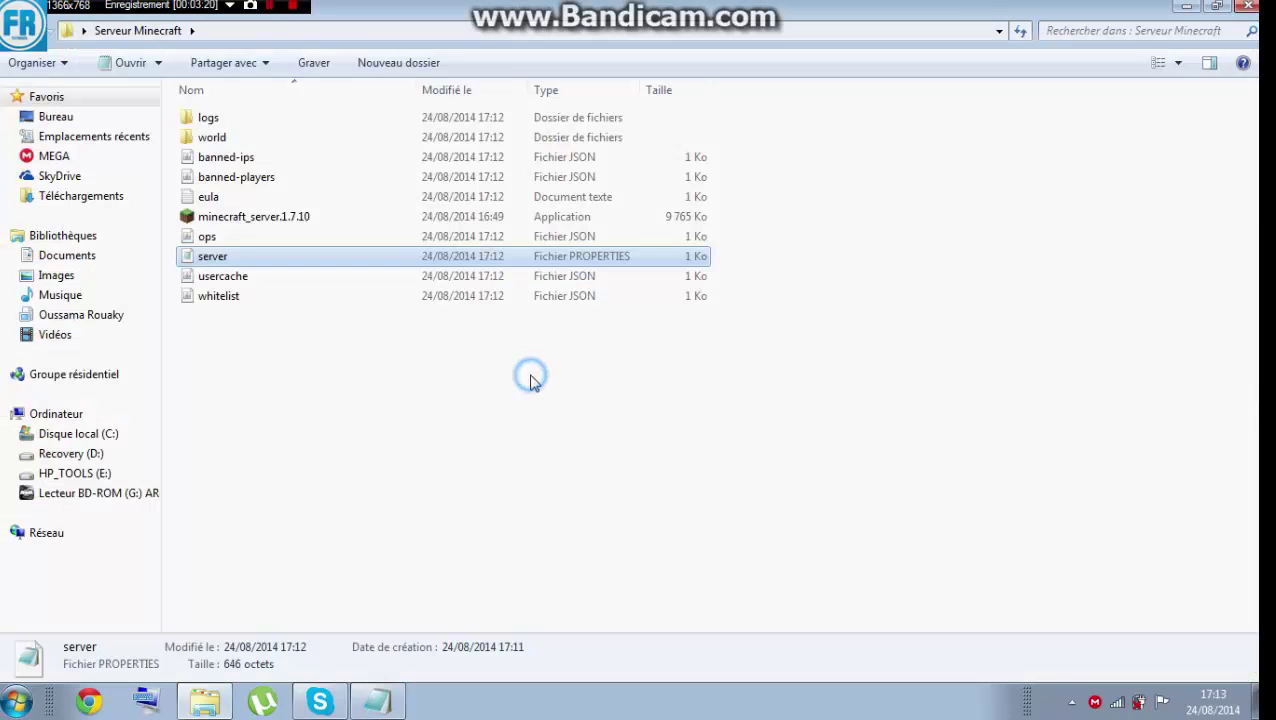
left_click_drag(304, 434, 342, 30)
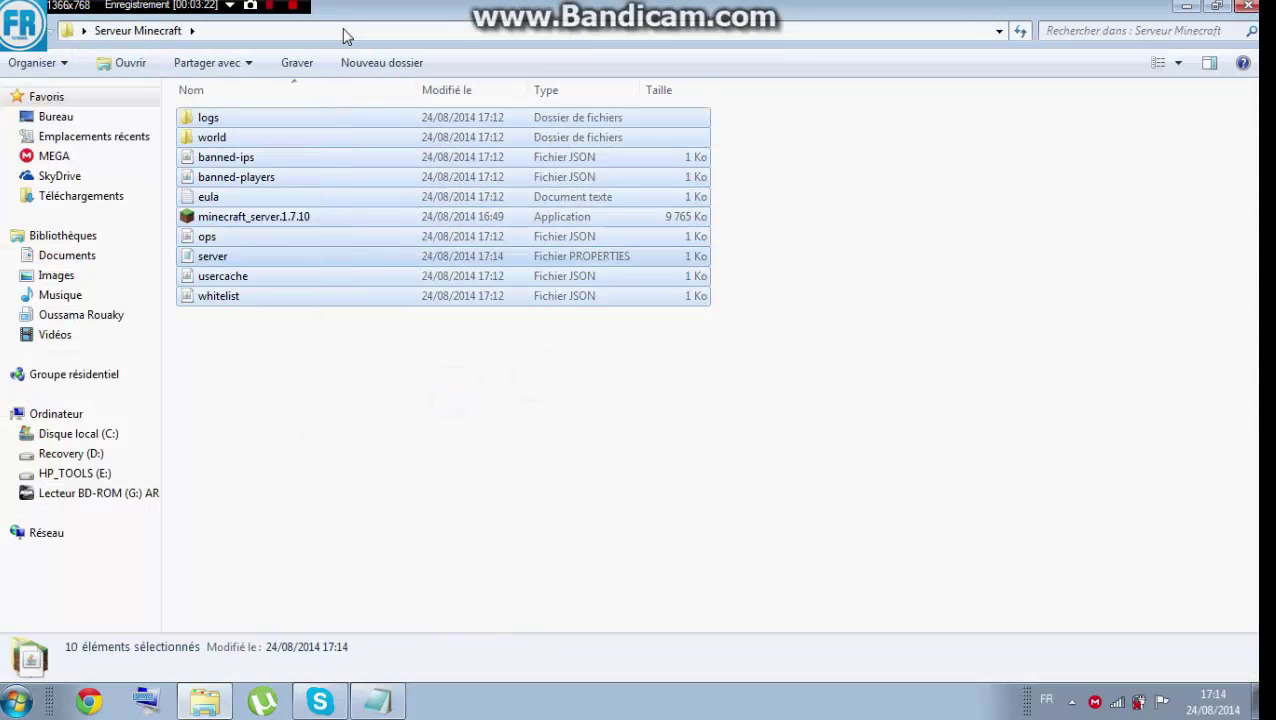
Switch to Google Chrome and search the web for "télécharger hamachi"
left_click(91, 700)
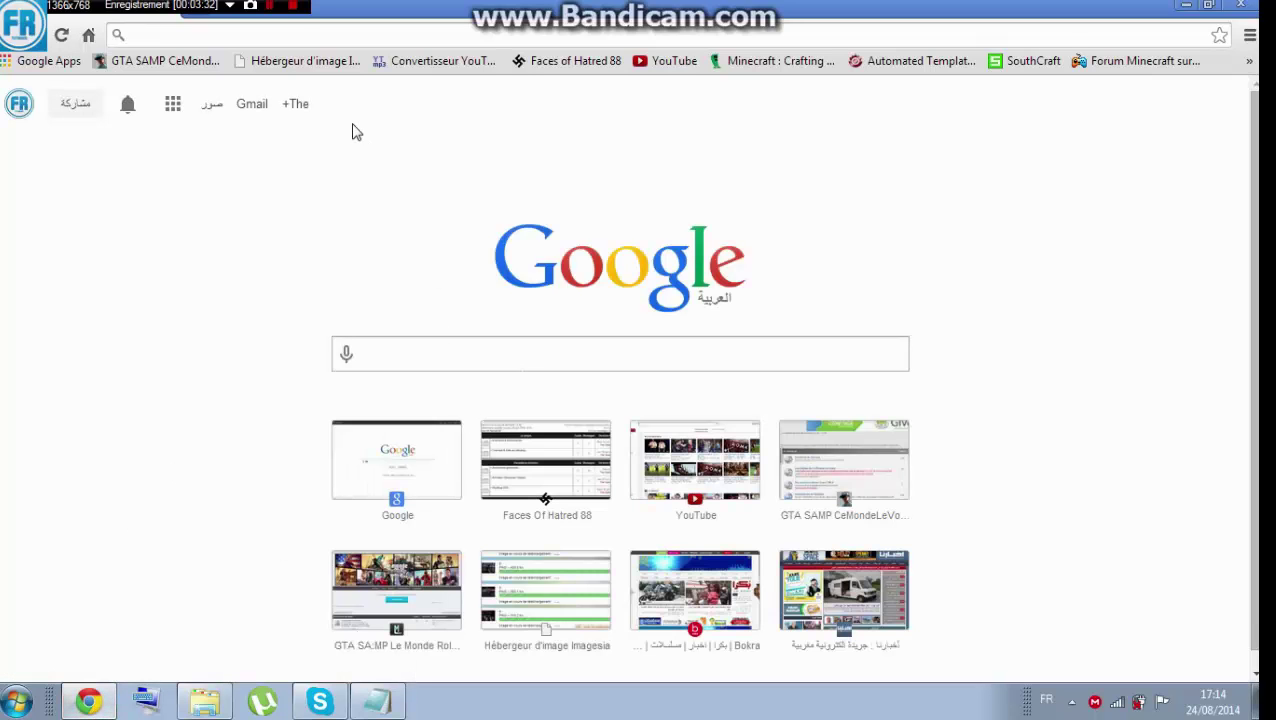
type("téléc")
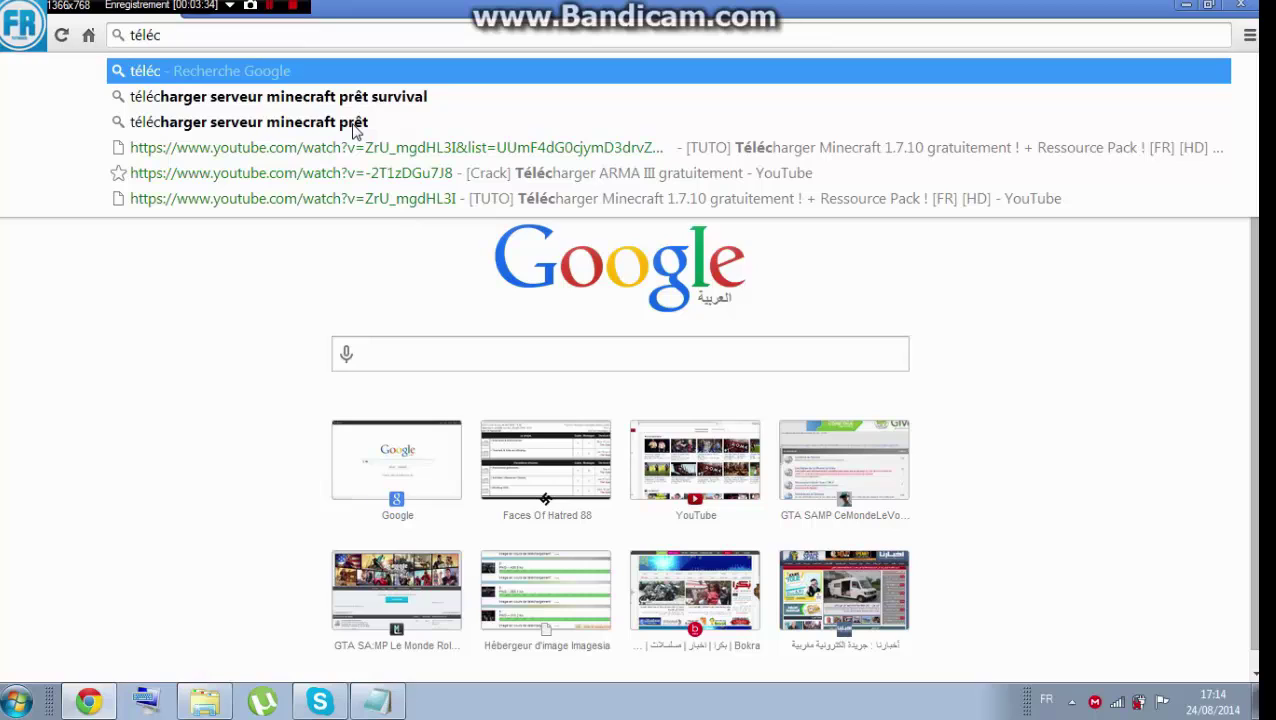
type("harger")
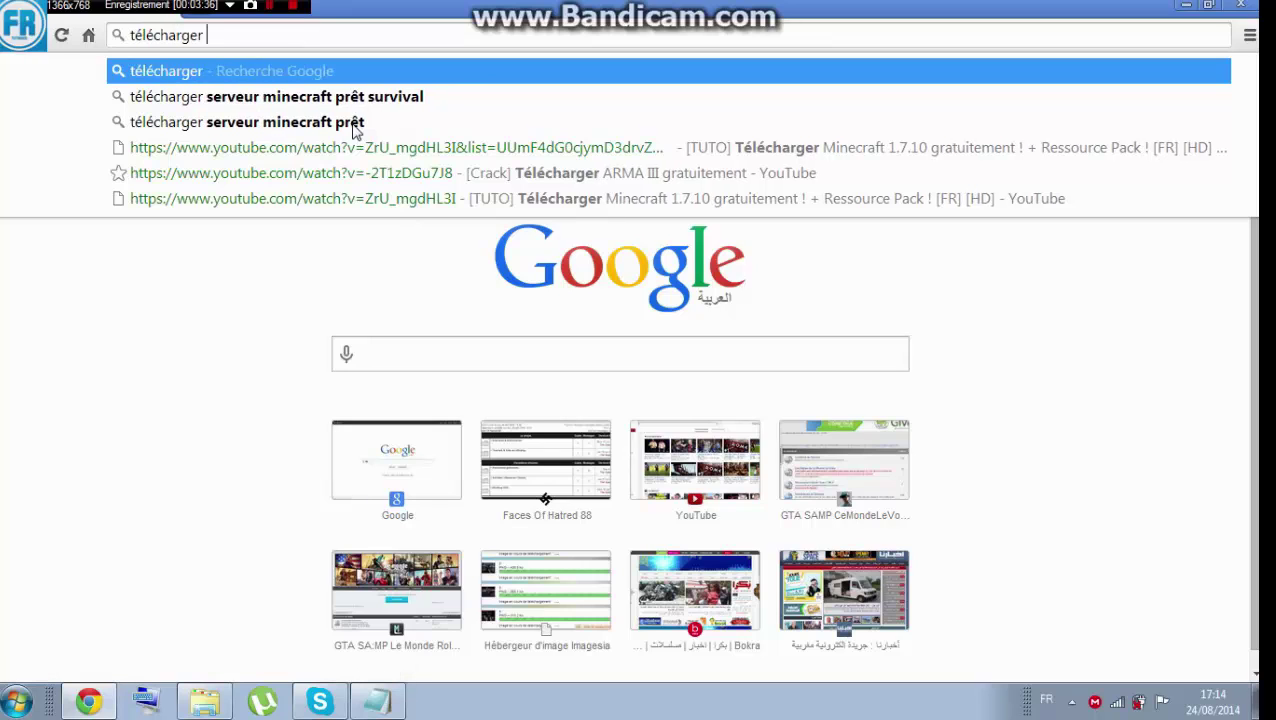
type(" hamachi")
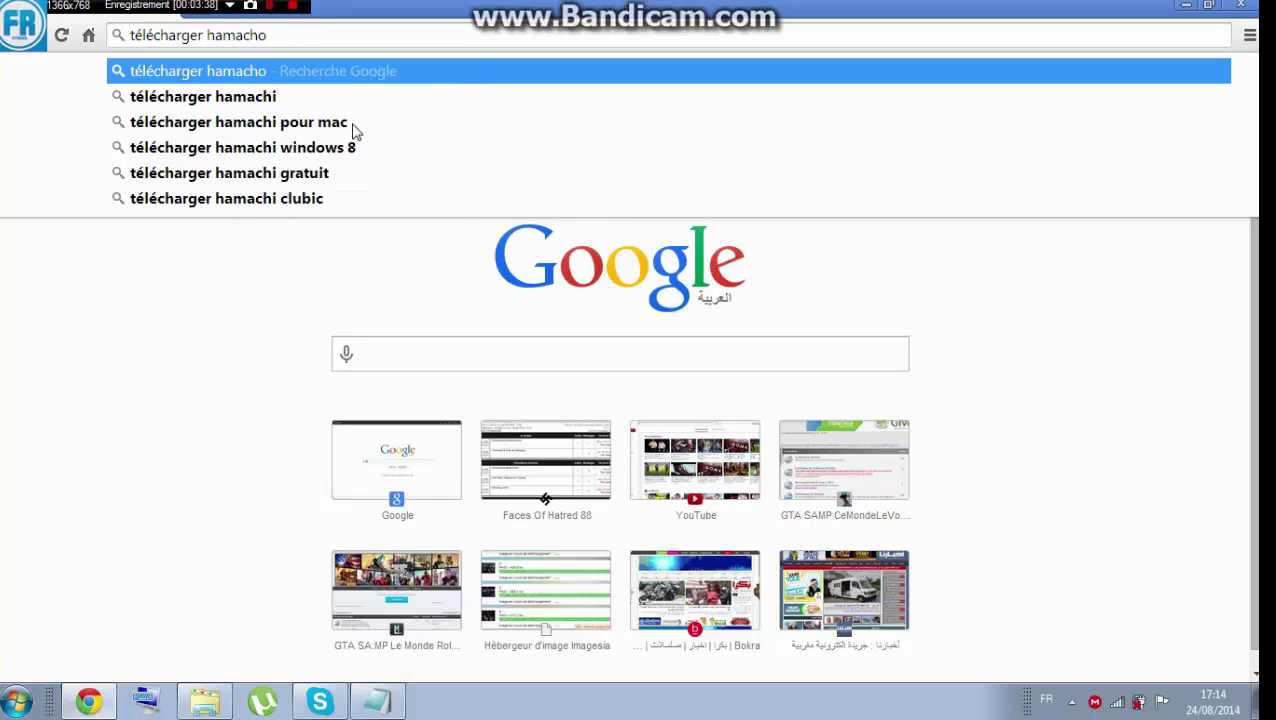
key("Return")
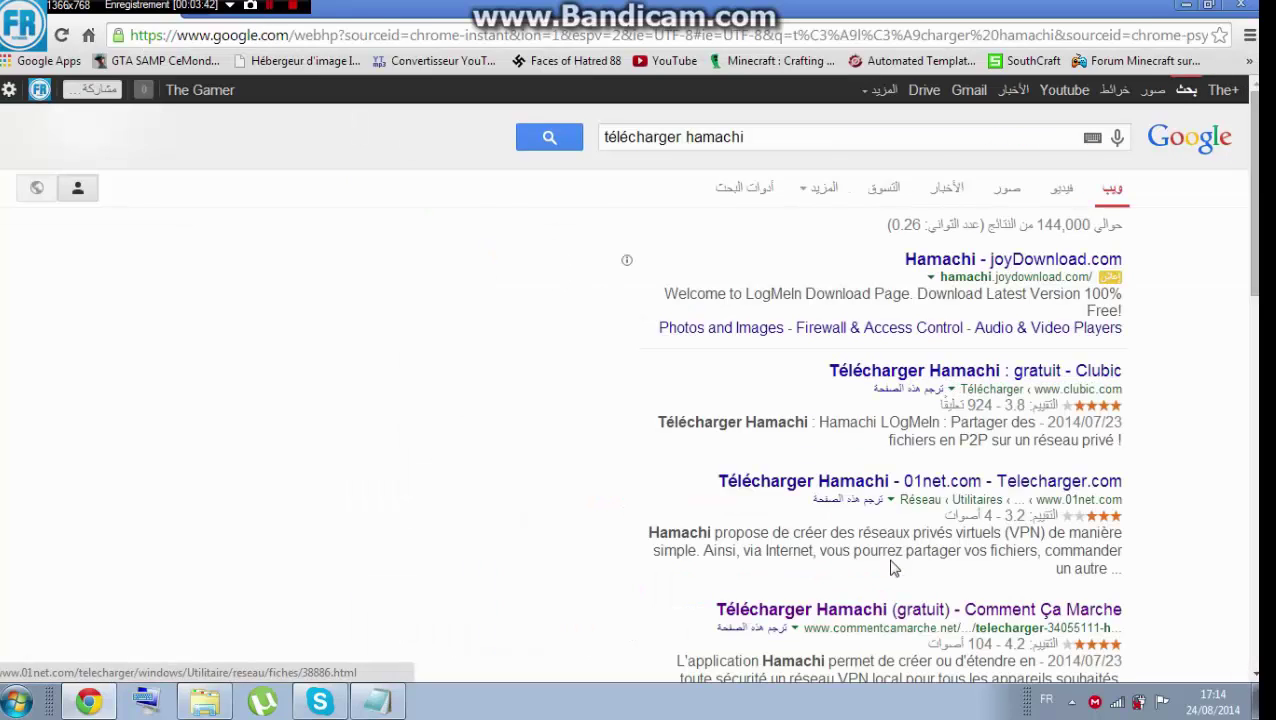
Download the free version of Hamachi from the Comment Ça Marche result and dismiss the site's survey
left_click(900, 609)
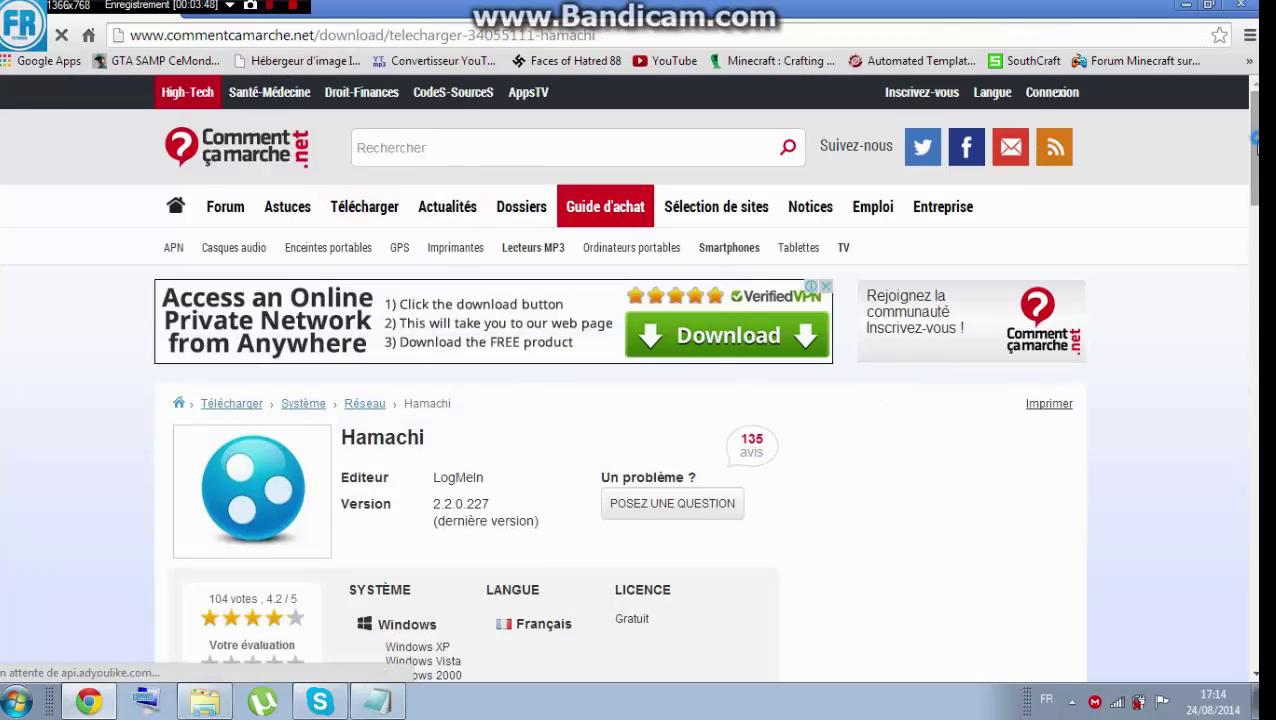
scroll(638, 400, "down", 3)
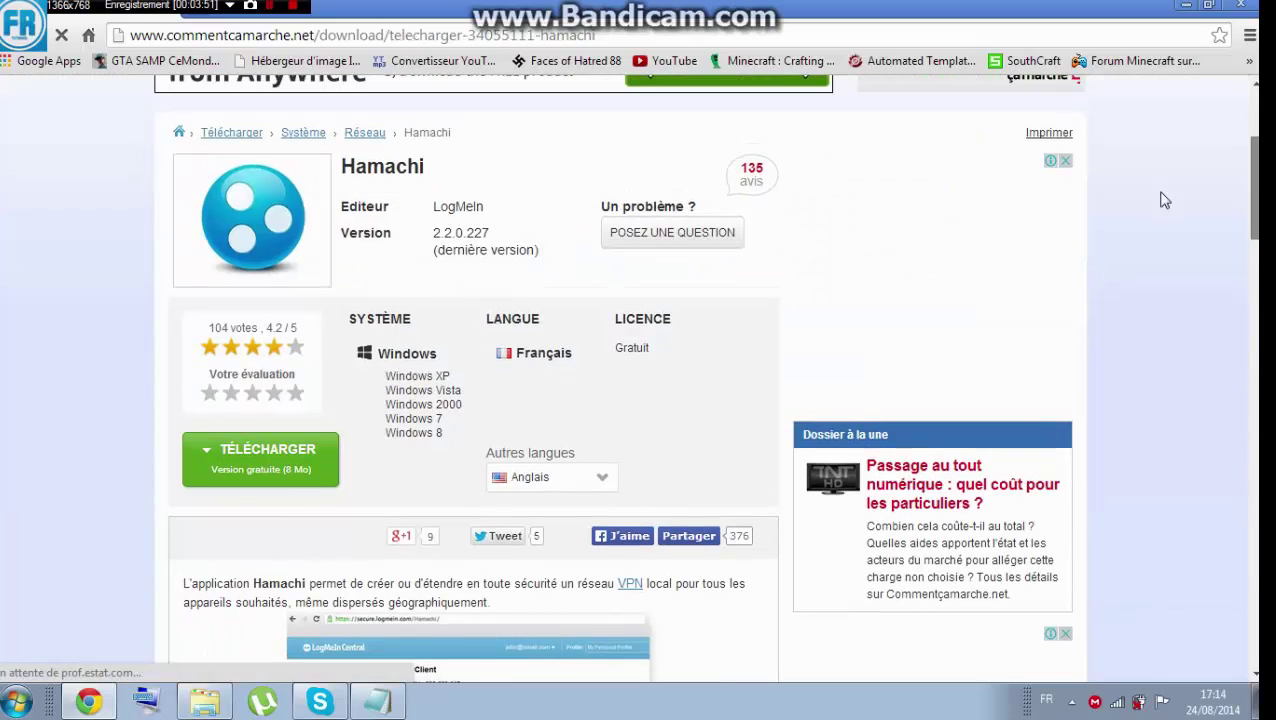
left_click(271, 482)
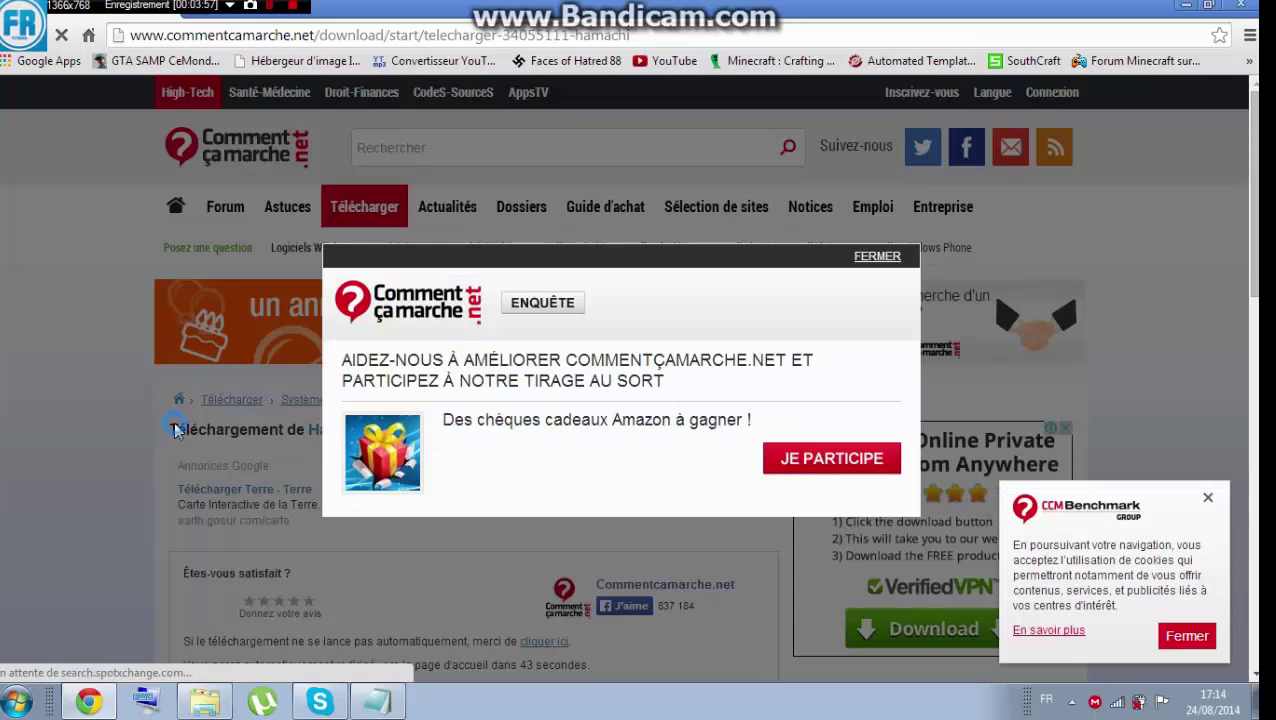
left_click(865, 258)
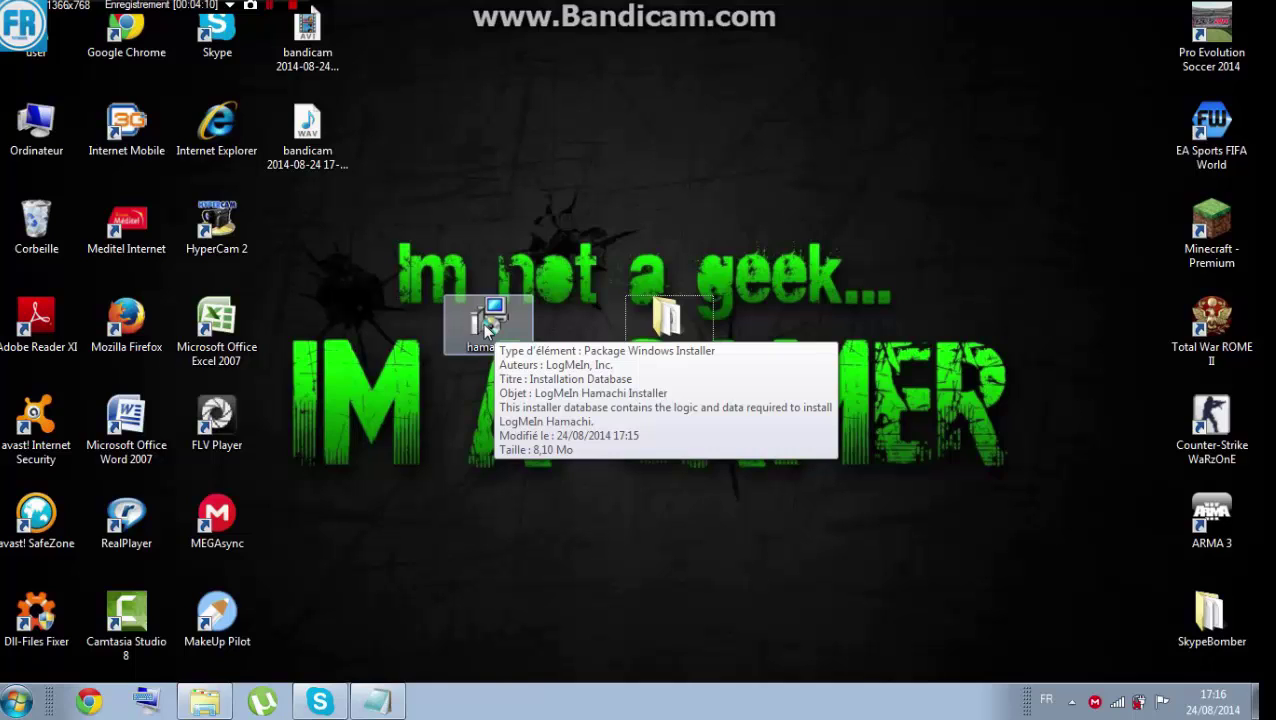
Run the hamachi installer from the desktop in French, try to reinstall the current version, and exit the setup
double_click(487, 330)
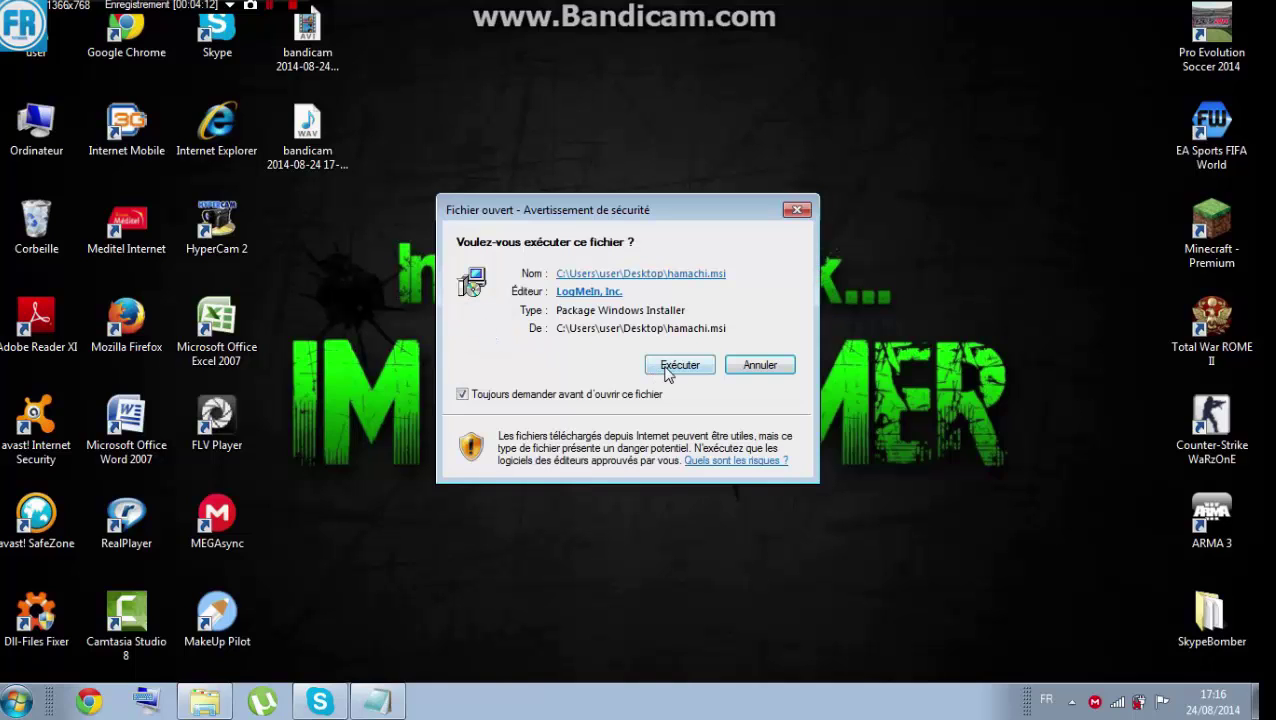
left_click(668, 366)
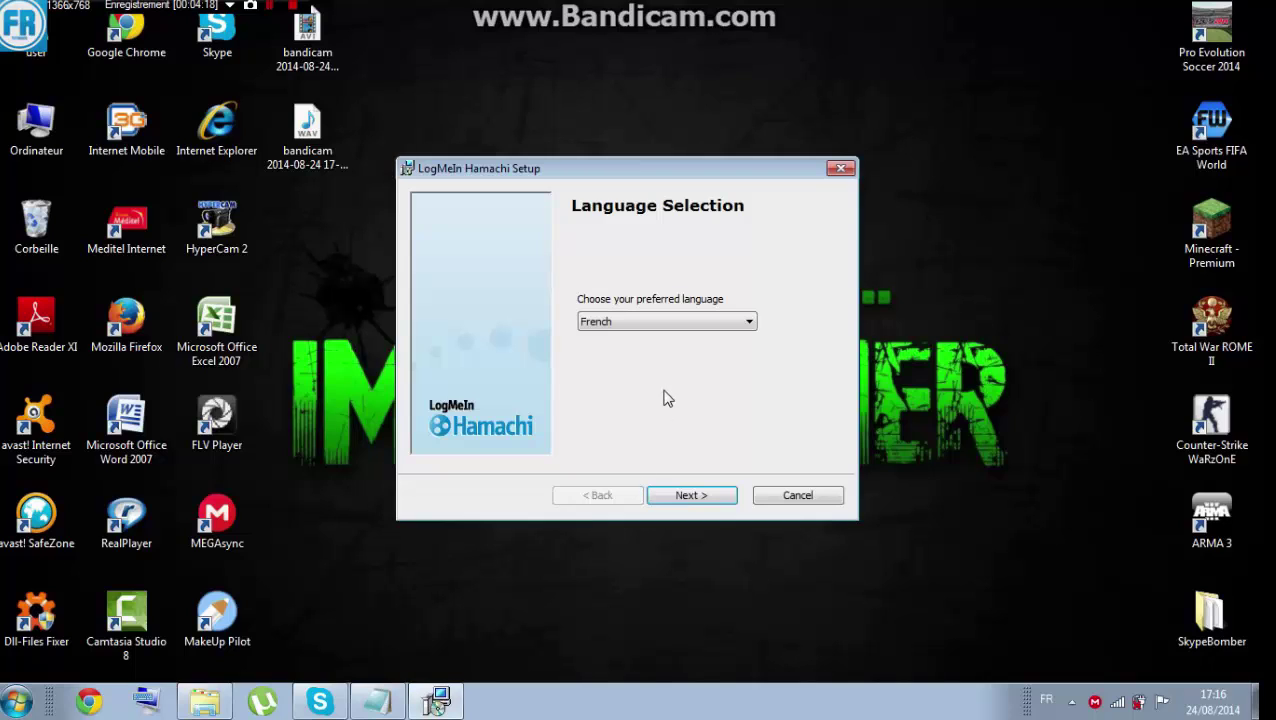
left_click(668, 324)
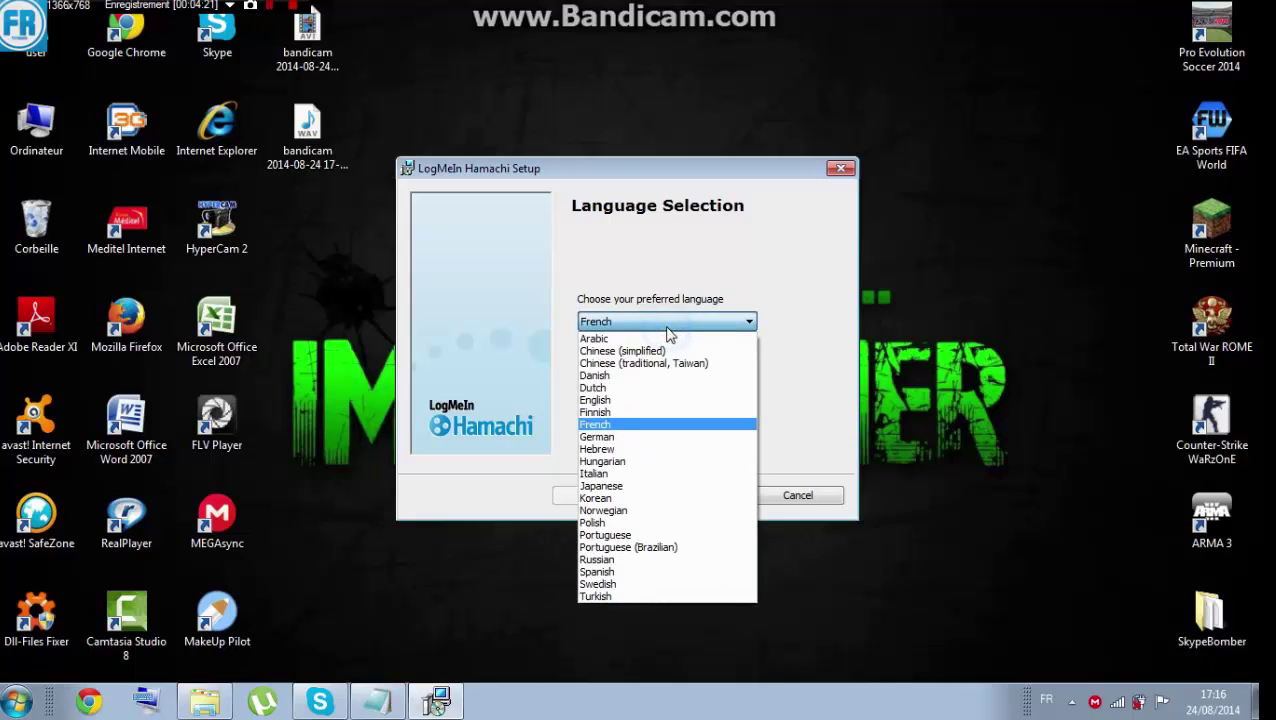
left_click(645, 430)
left_click(688, 500)
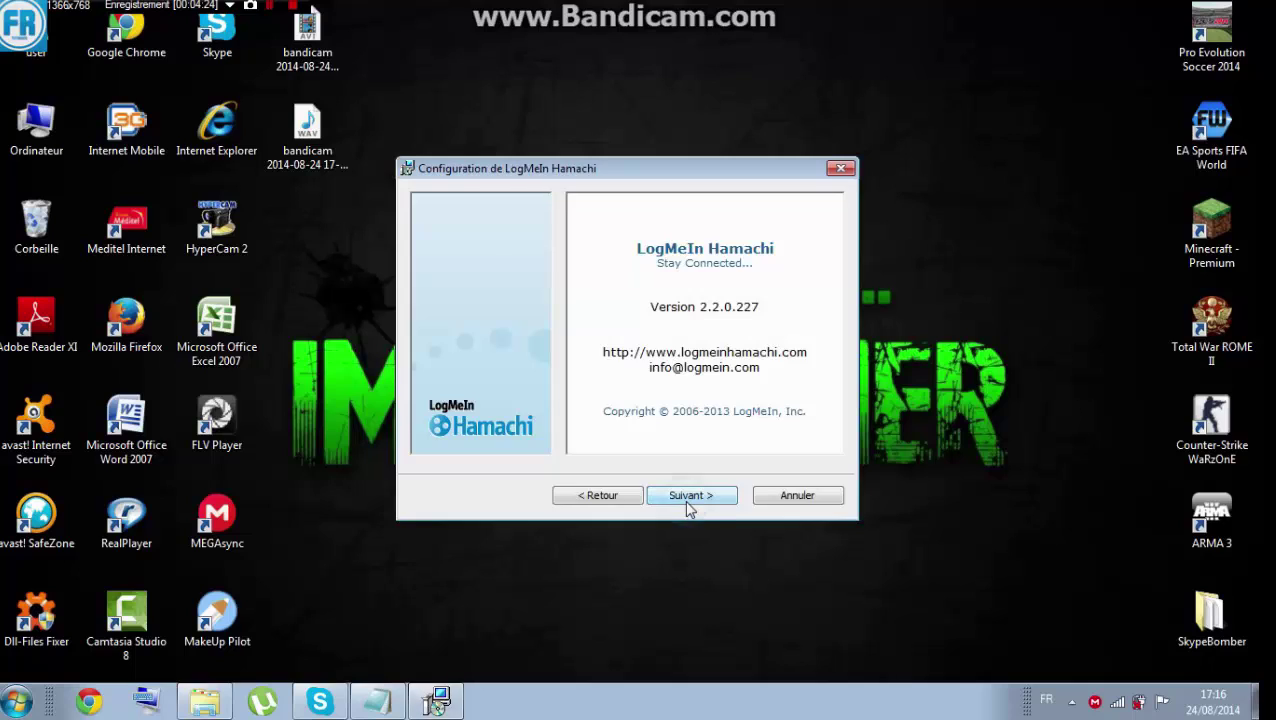
left_click(687, 503)
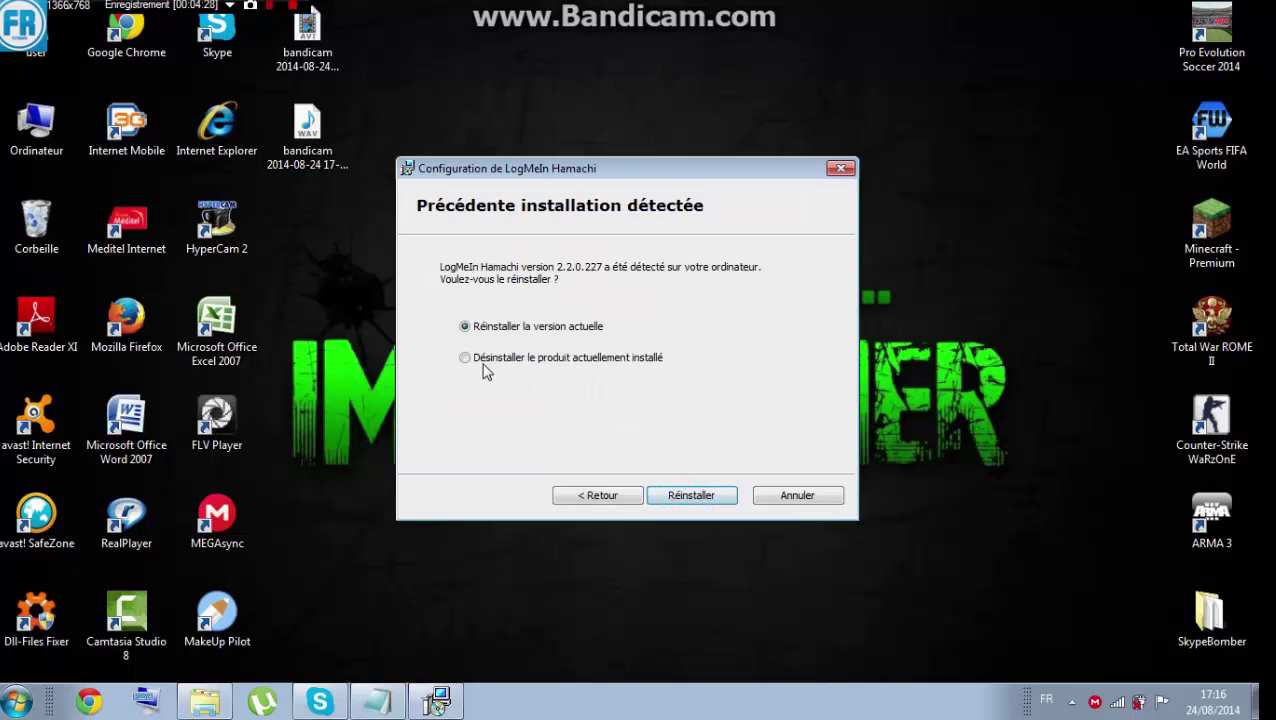
left_click(688, 499)
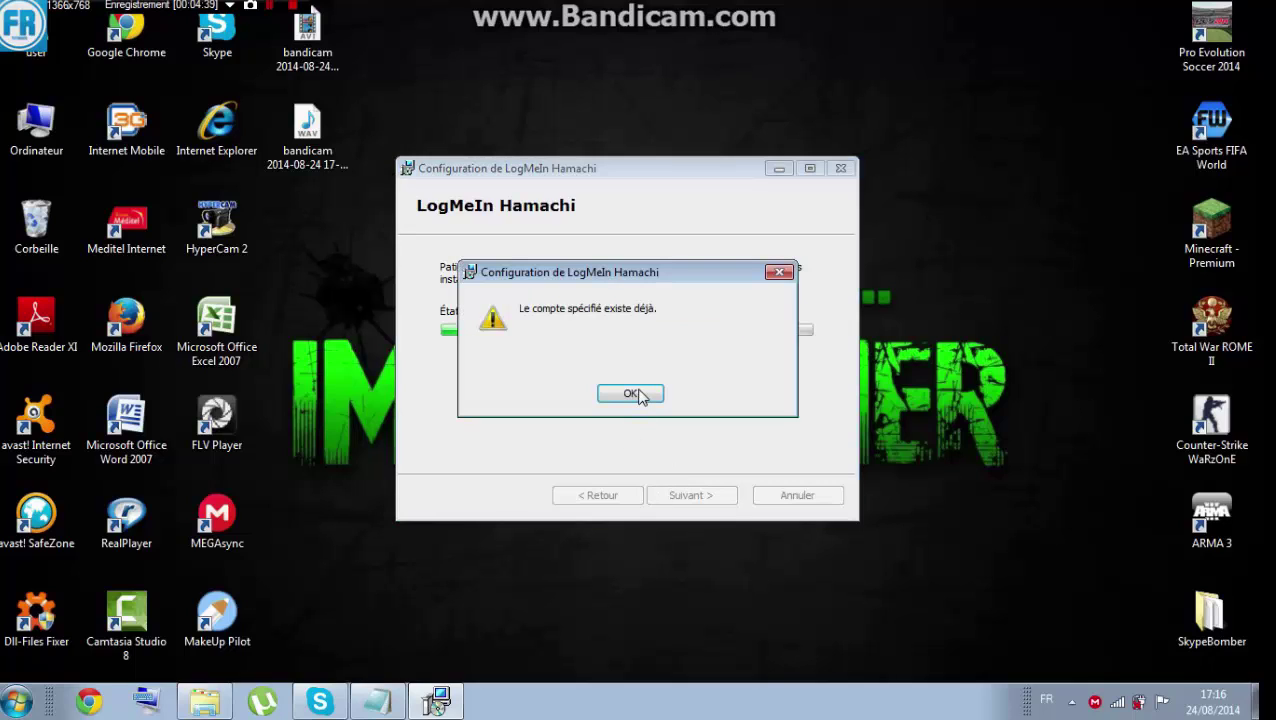
left_click(640, 394)
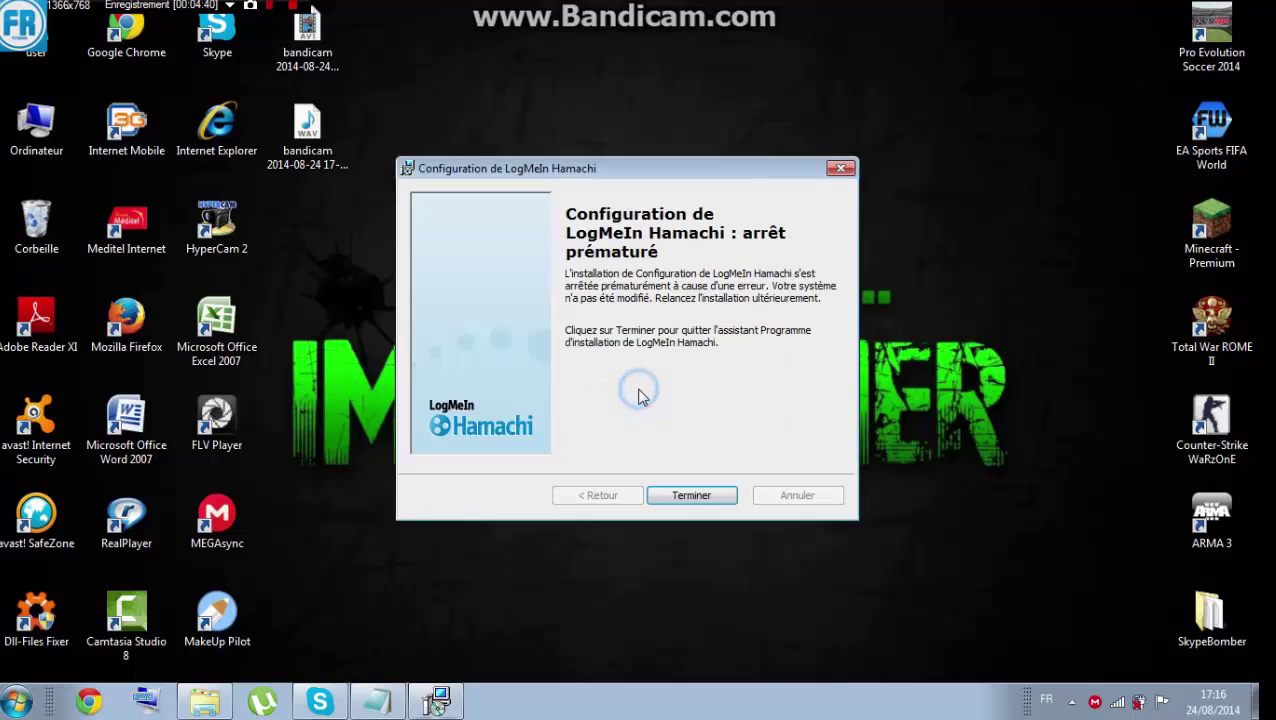
left_click(689, 496)
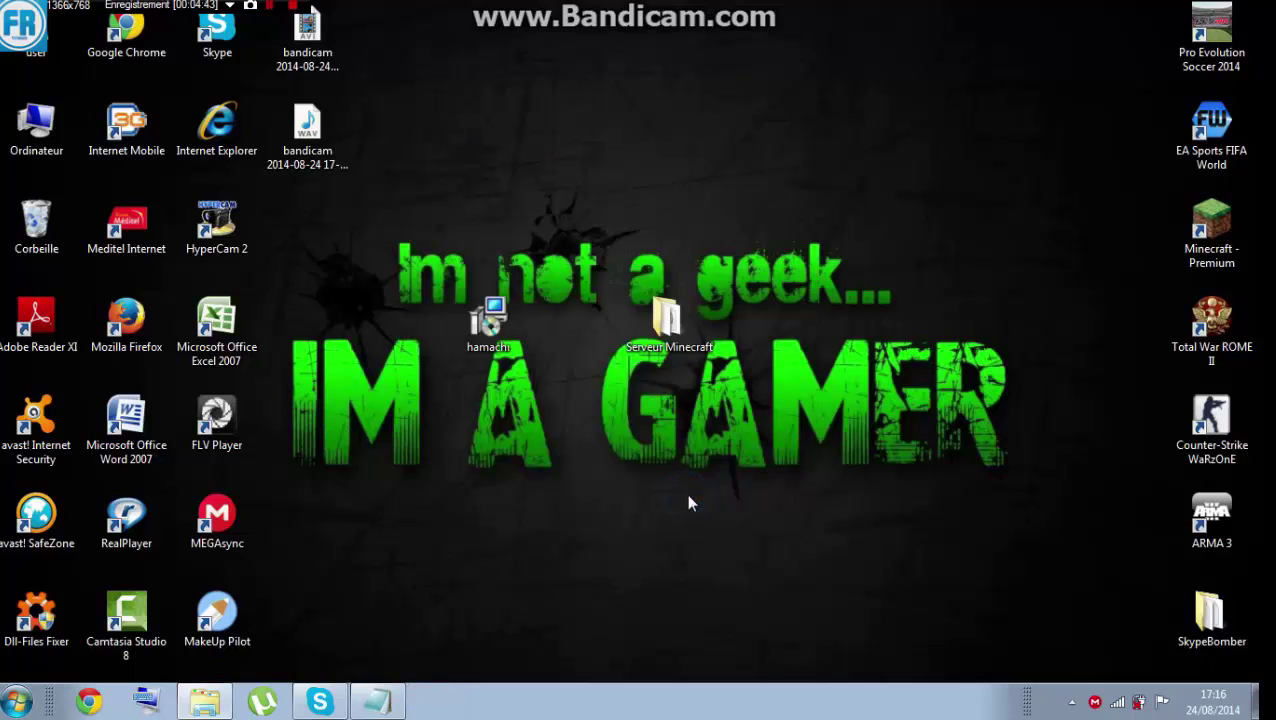
Move the hamachi installer to the Corbeille and reposition the Serveur Minecraft folder on the desktop
left_click_drag(504, 324, 61, 221)
left_click_drag(661, 328, 571, 331)
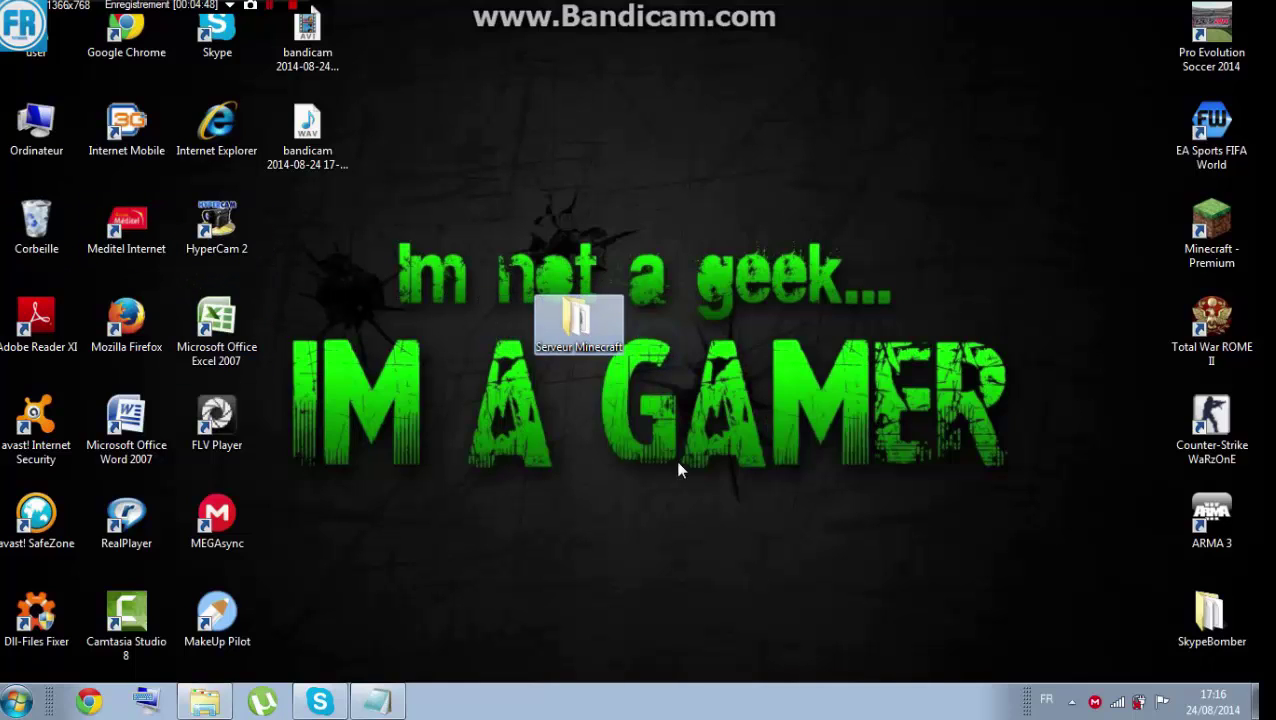
Open Hamachi, close its chat window, and bring up the main LogMeIn Hamachi window beside the Serveur Minecraft folder
left_click(1071, 702)
left_click(1070, 558)
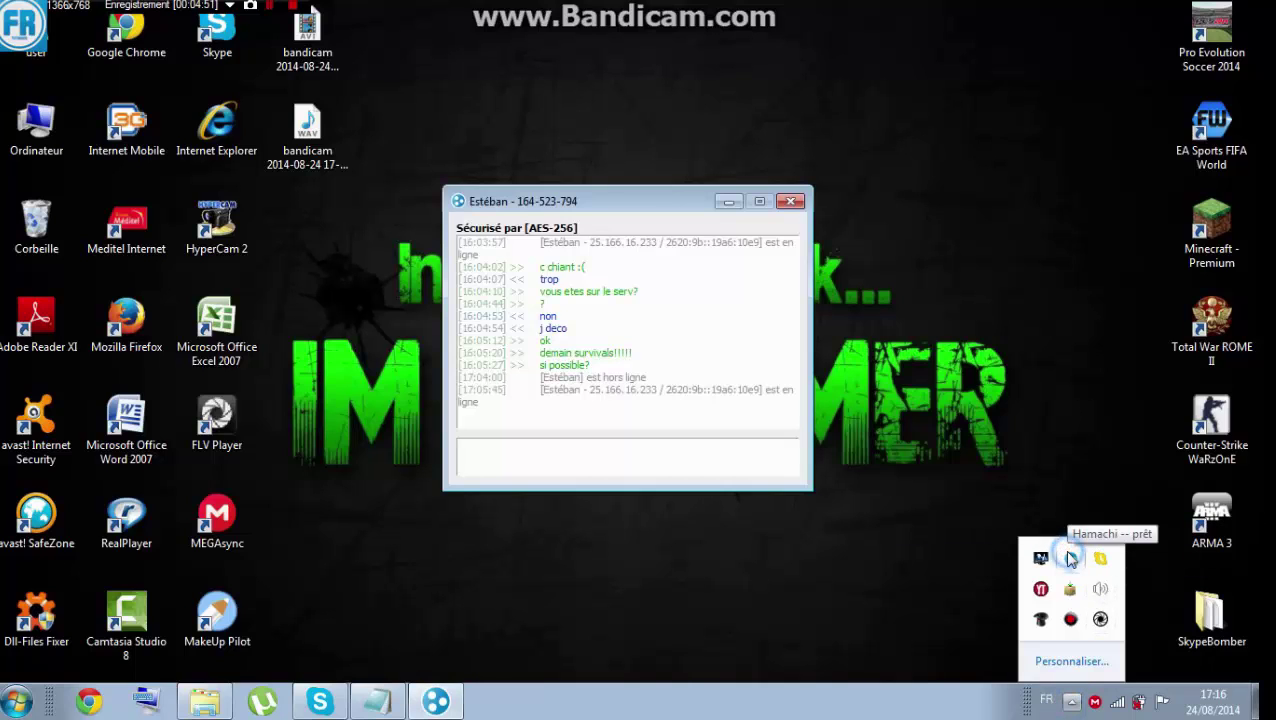
left_click(790, 201)
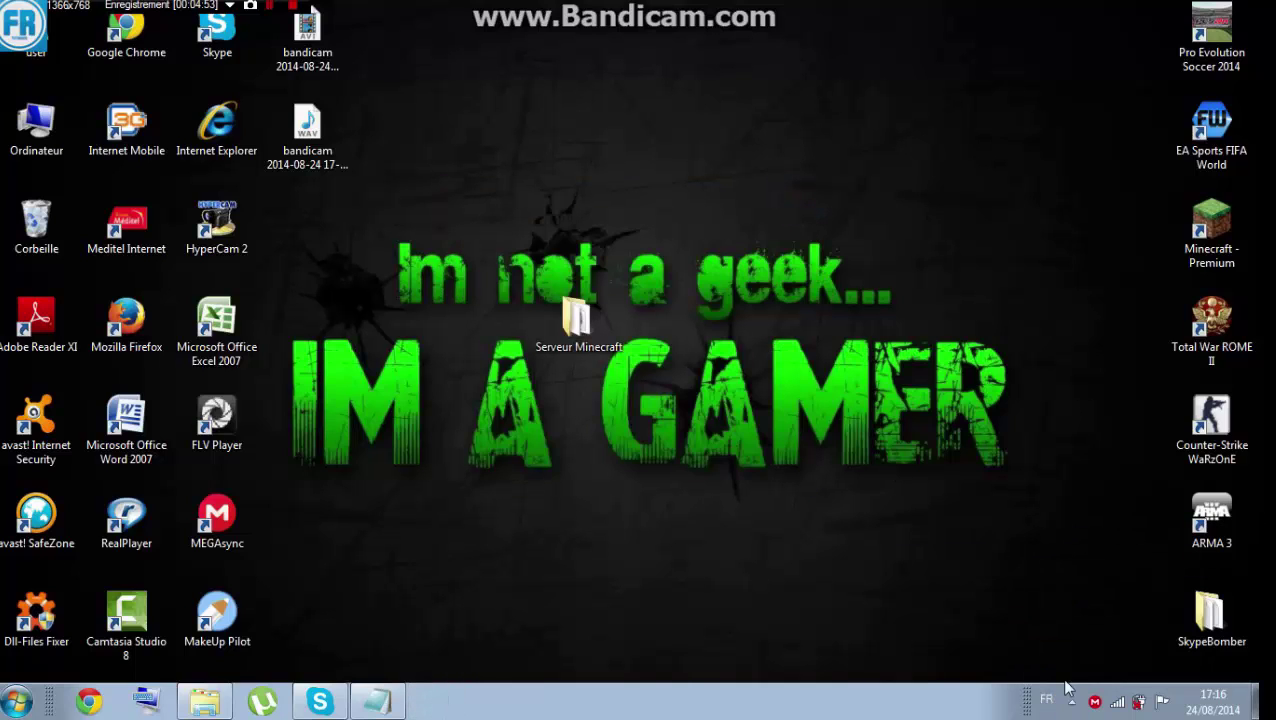
left_click(1071, 702)
left_click(1071, 563)
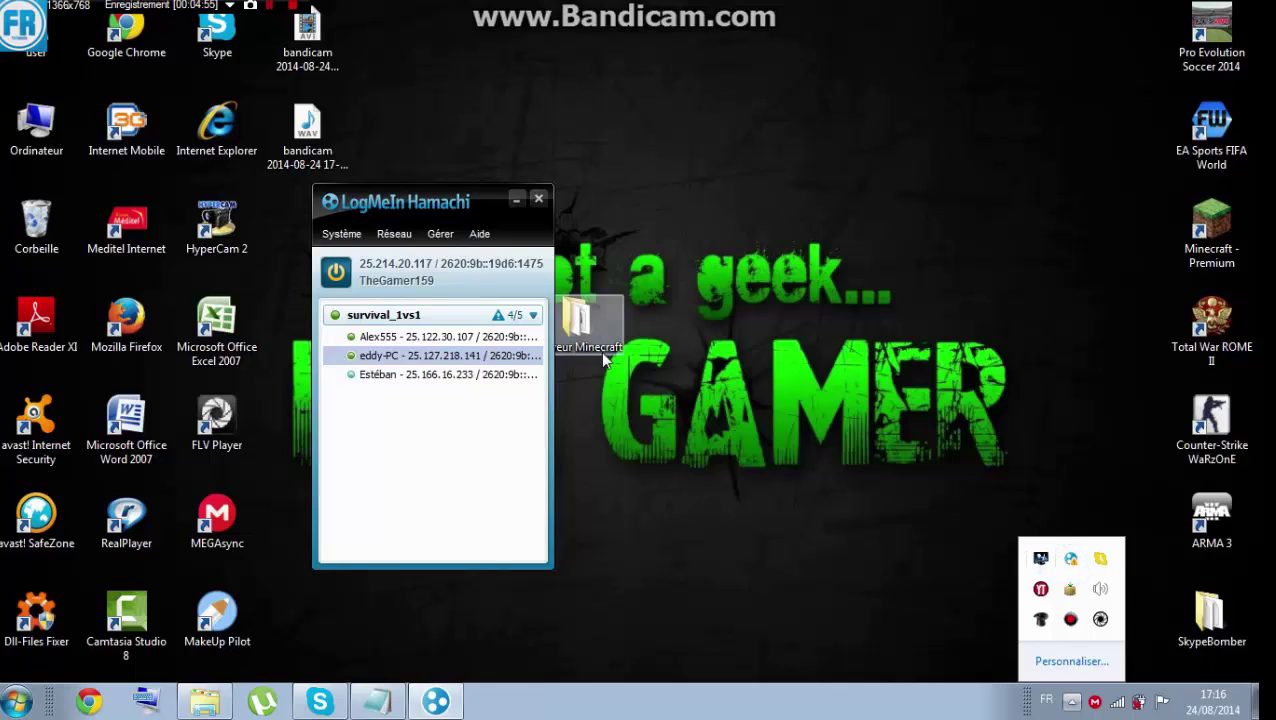
left_click_drag(448, 211, 815, 160)
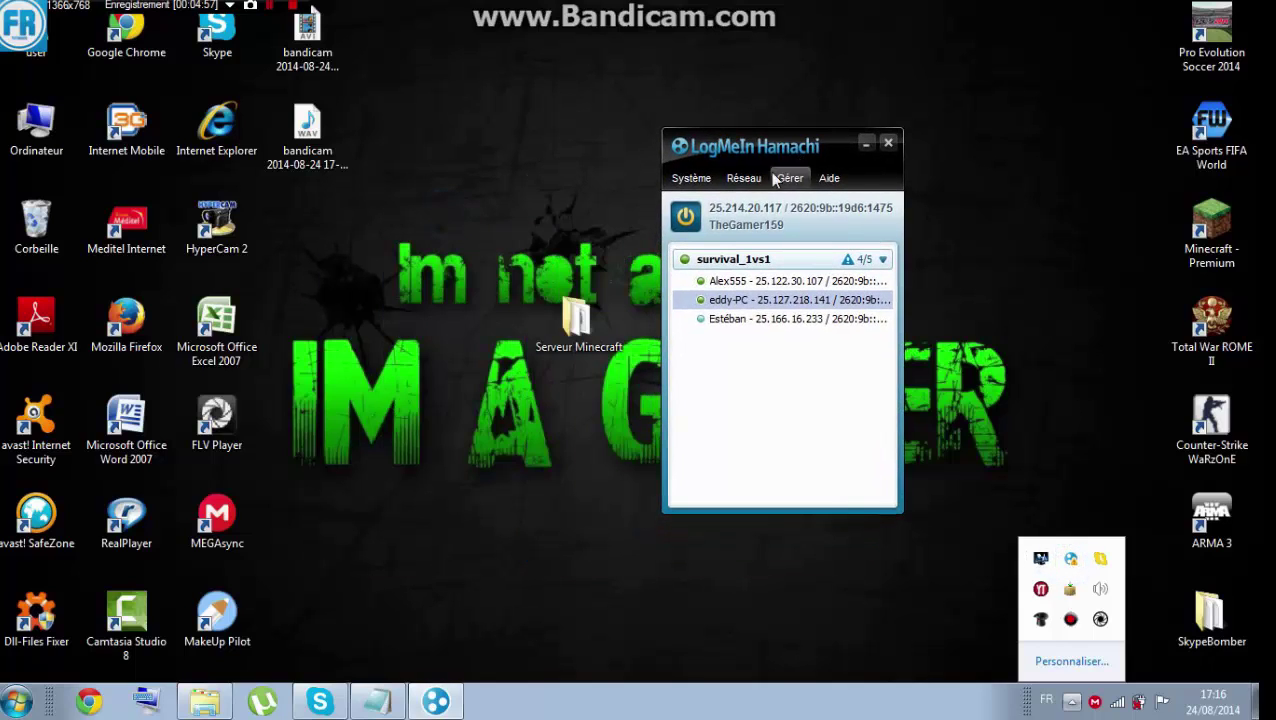
Try to create a Hamachi network with the ID Tuto_Minecraft, filling in and confirming the network password
left_click(744, 178)
left_click(756, 206)
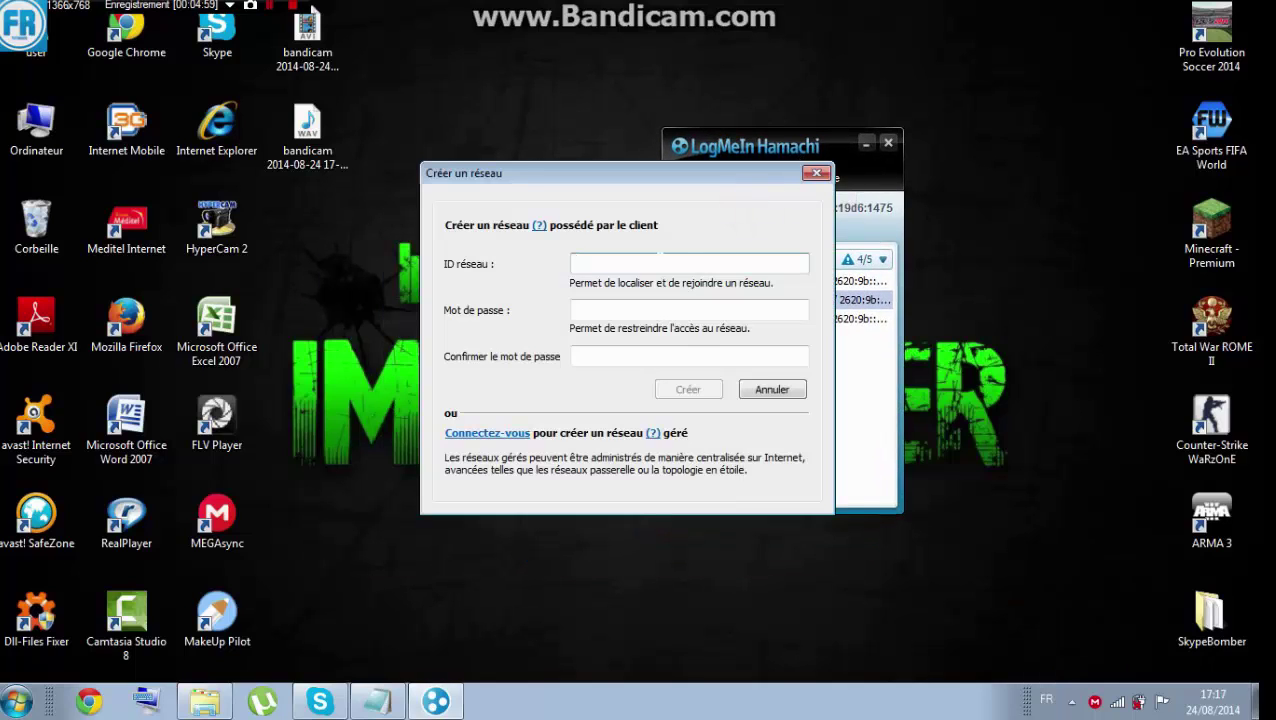
type("Tuto_Minecraft")
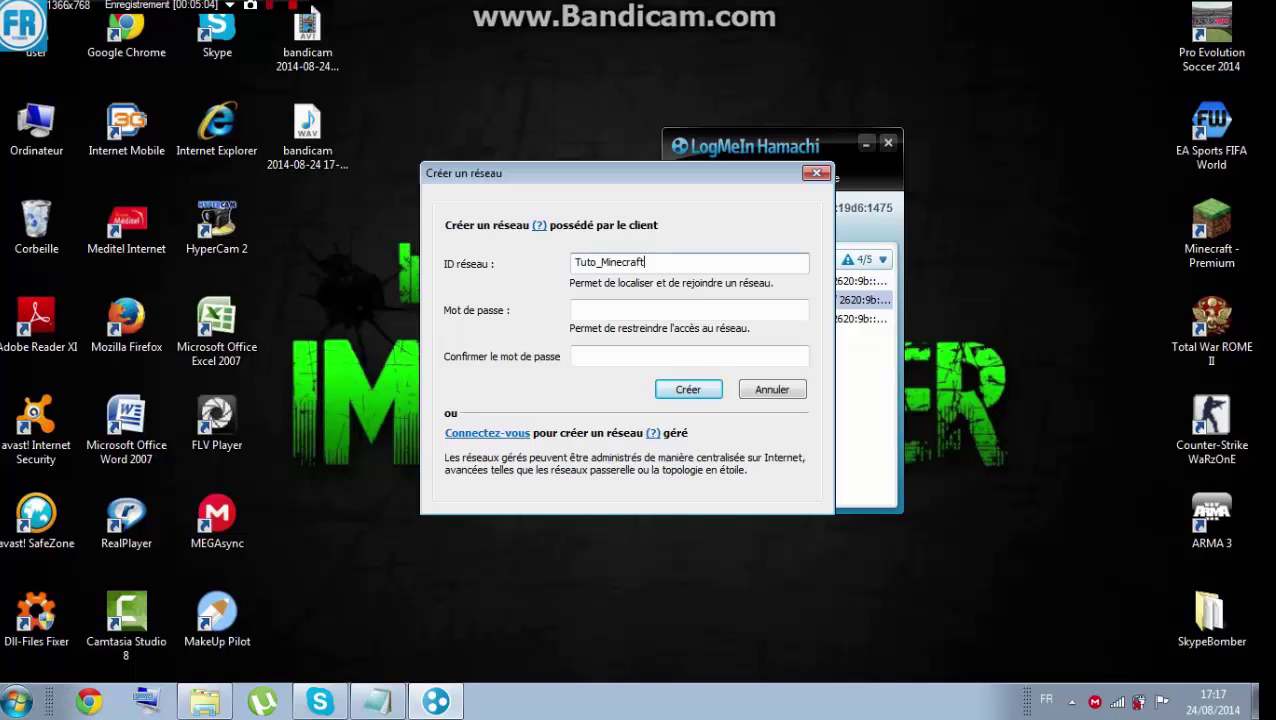
left_click(575, 309)
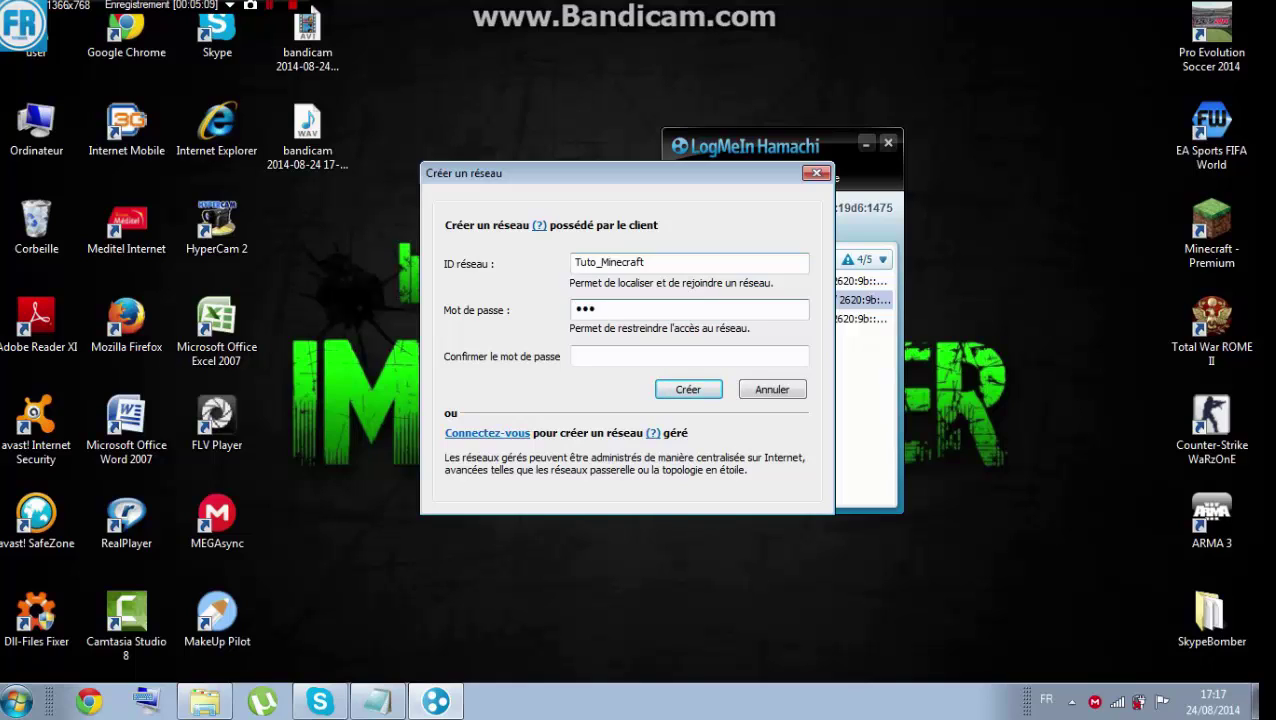
left_click(575, 356)
type("a")
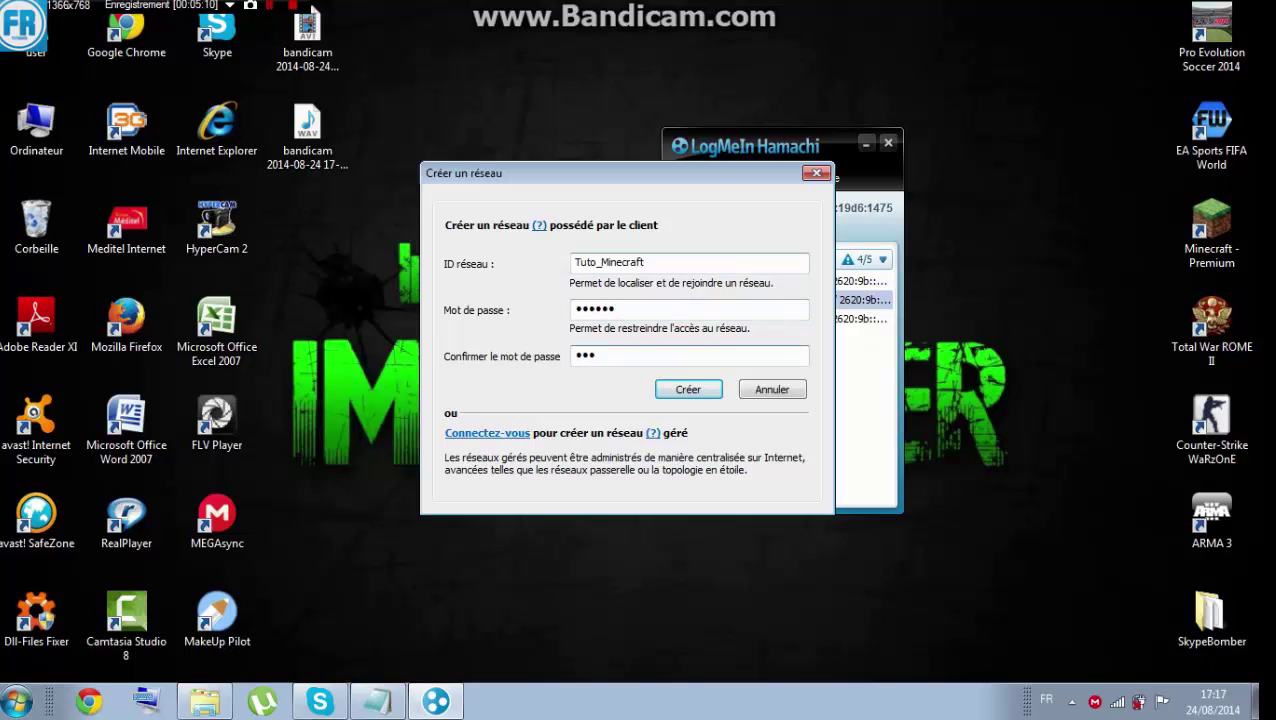
left_click(679, 397)
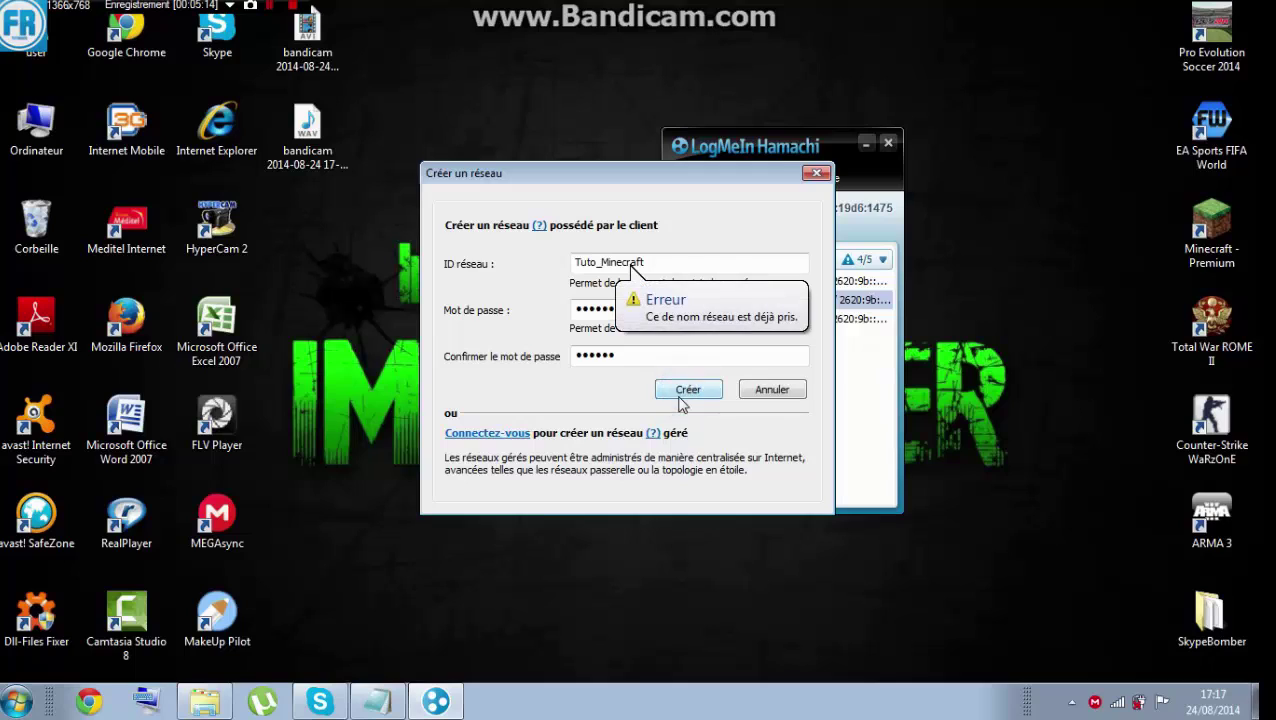
Change the network ID to Tuto_TheGamer, create and select the network, and move the Hamachi window clear of the desktop folder
left_click_drag(692, 258, 502, 258)
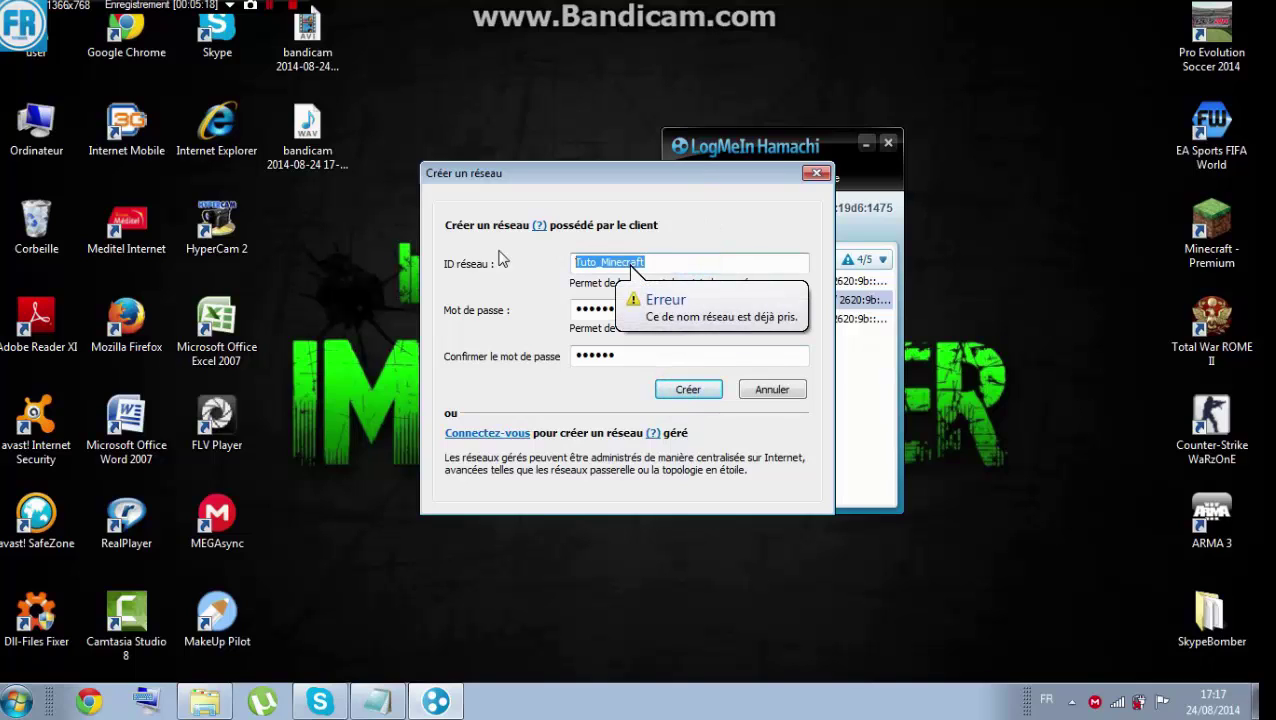
key("End")
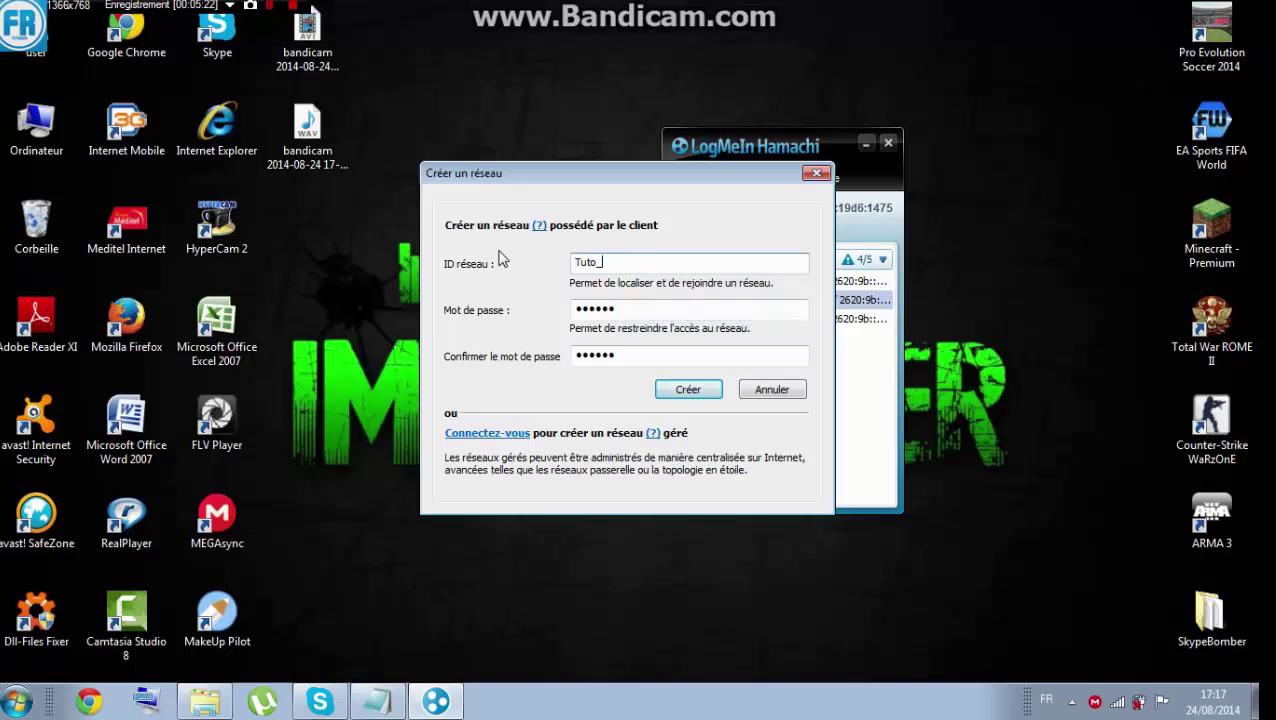
type("TheGamer")
left_click(680, 390)
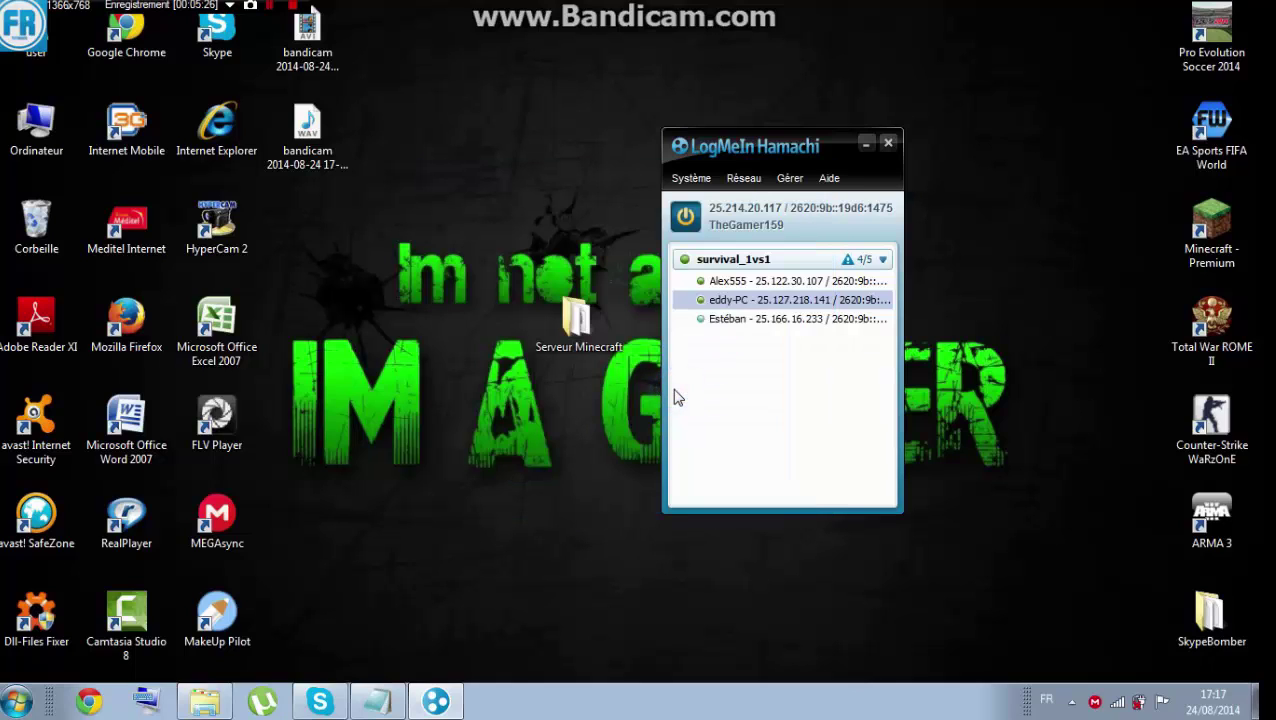
left_click(752, 343)
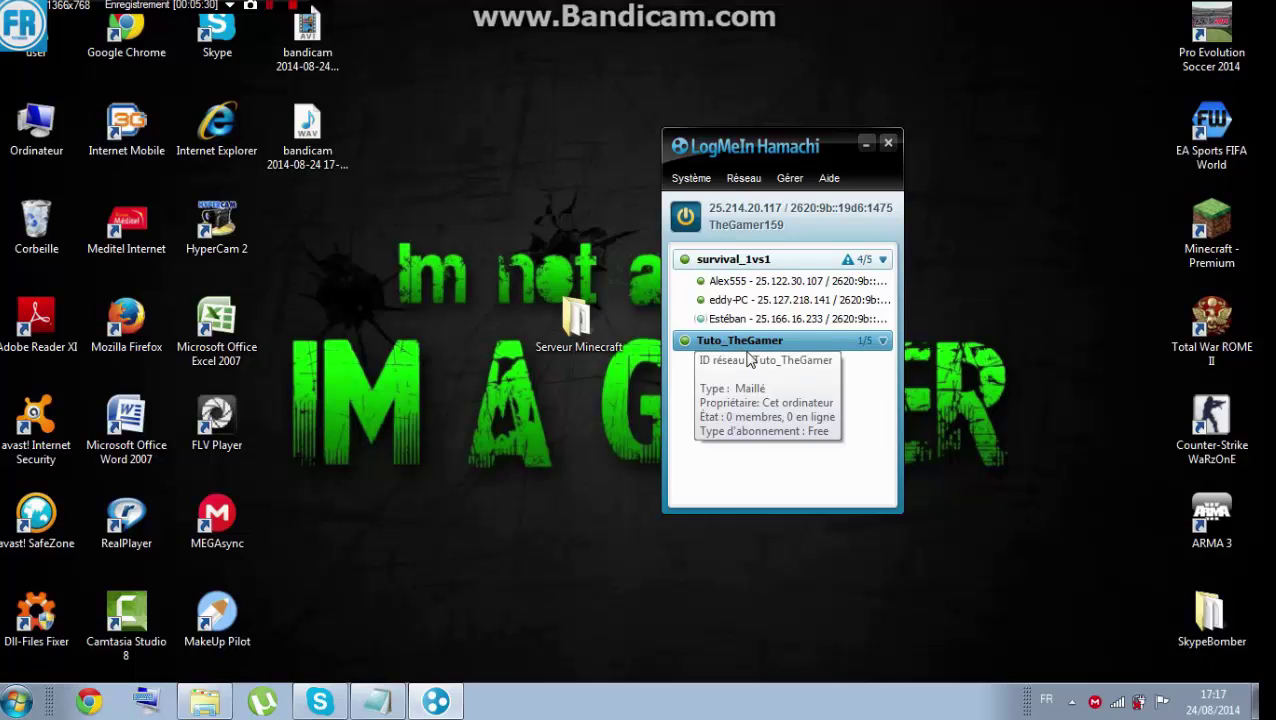
left_click_drag(789, 151, 834, 50)
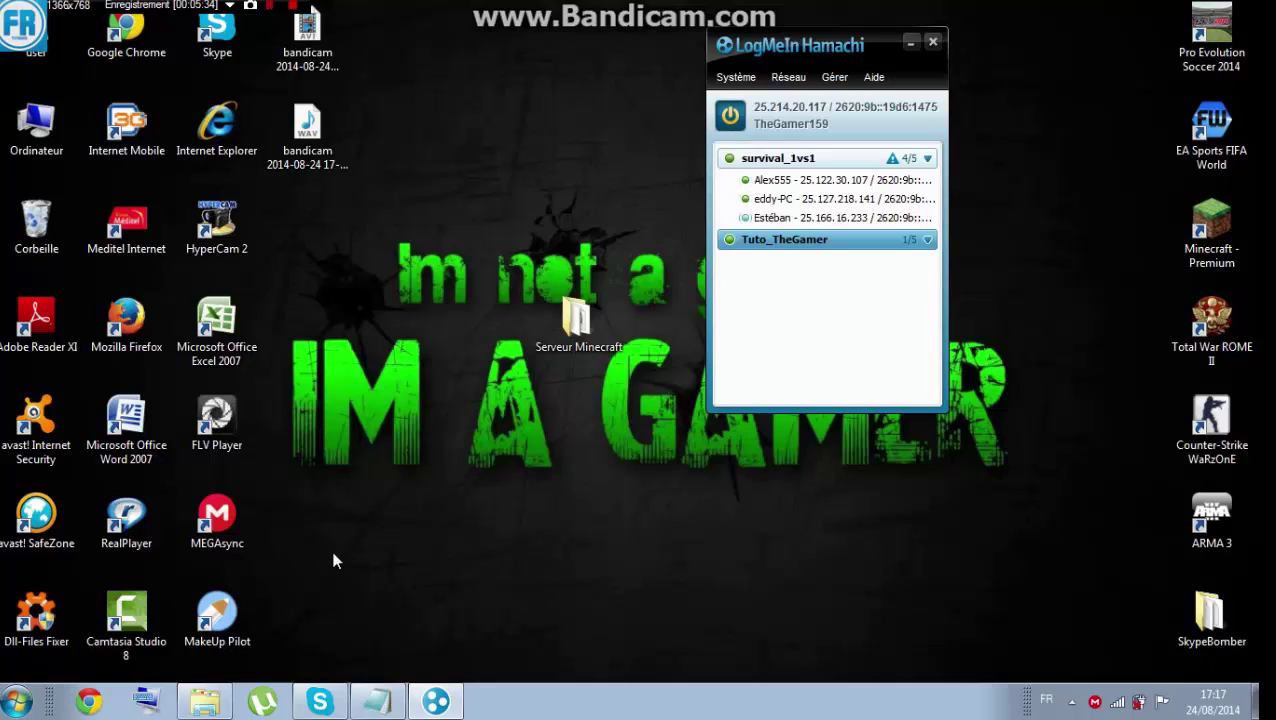
View the dialog for joining an existing Hamachi network, cancel it, and select the first member of survival_1vs1
mouse_move(797, 238)
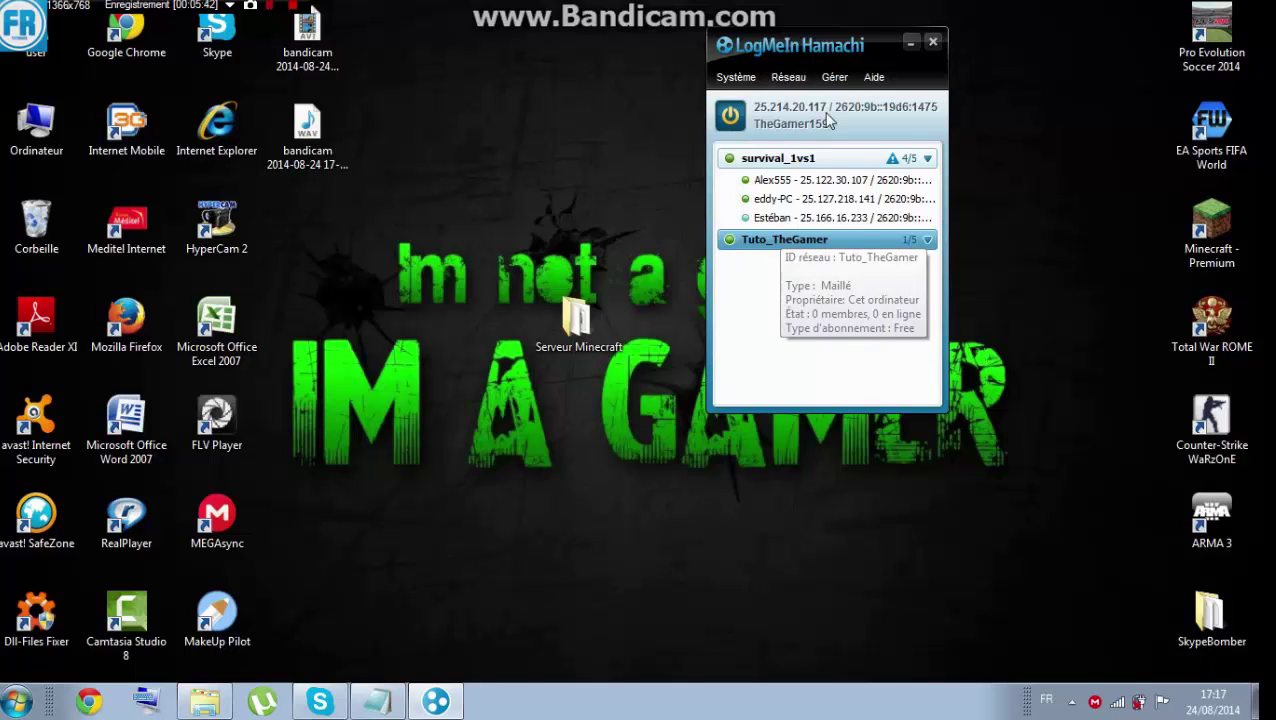
left_click(789, 80)
left_click(805, 120)
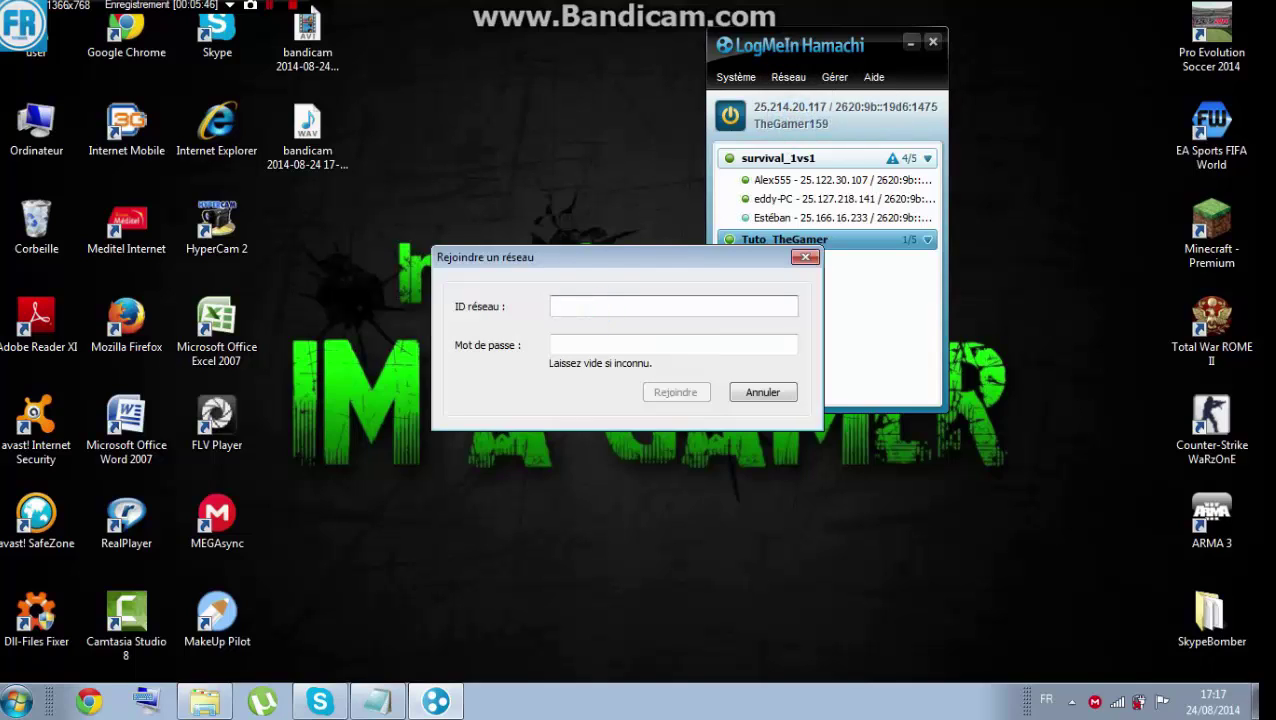
key("BackSpace")
left_click(757, 391)
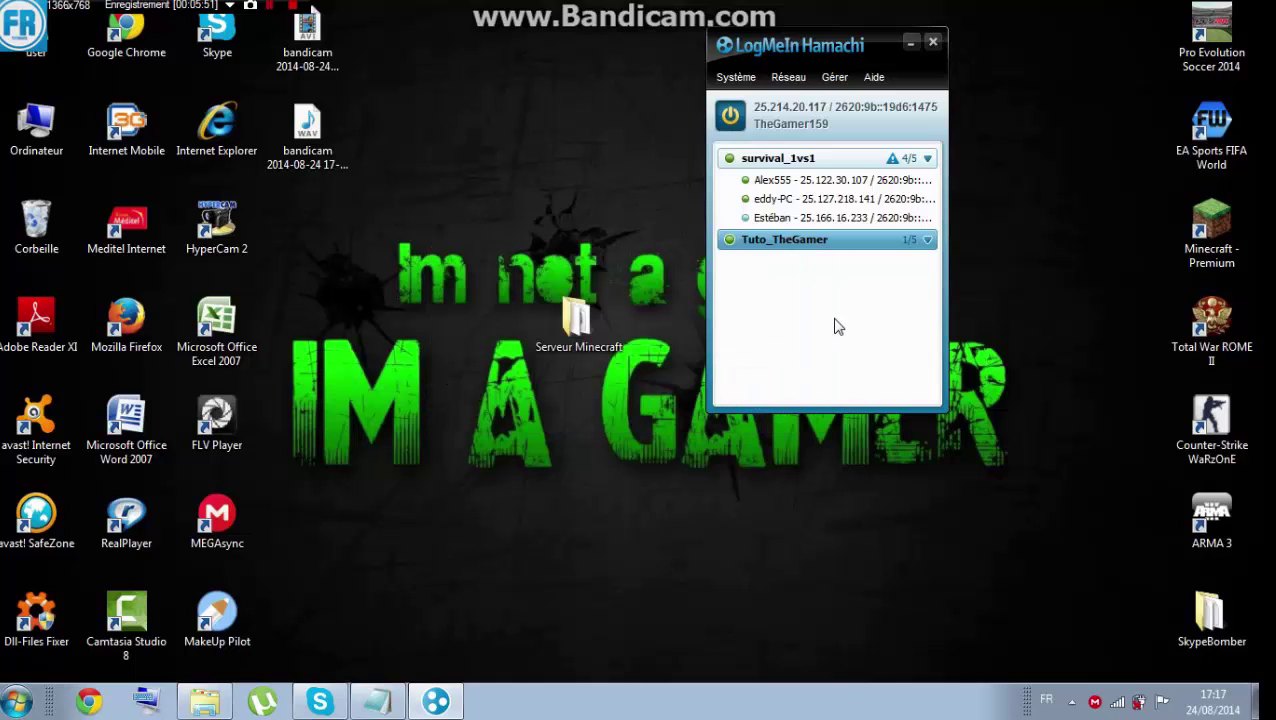
left_click(796, 181)
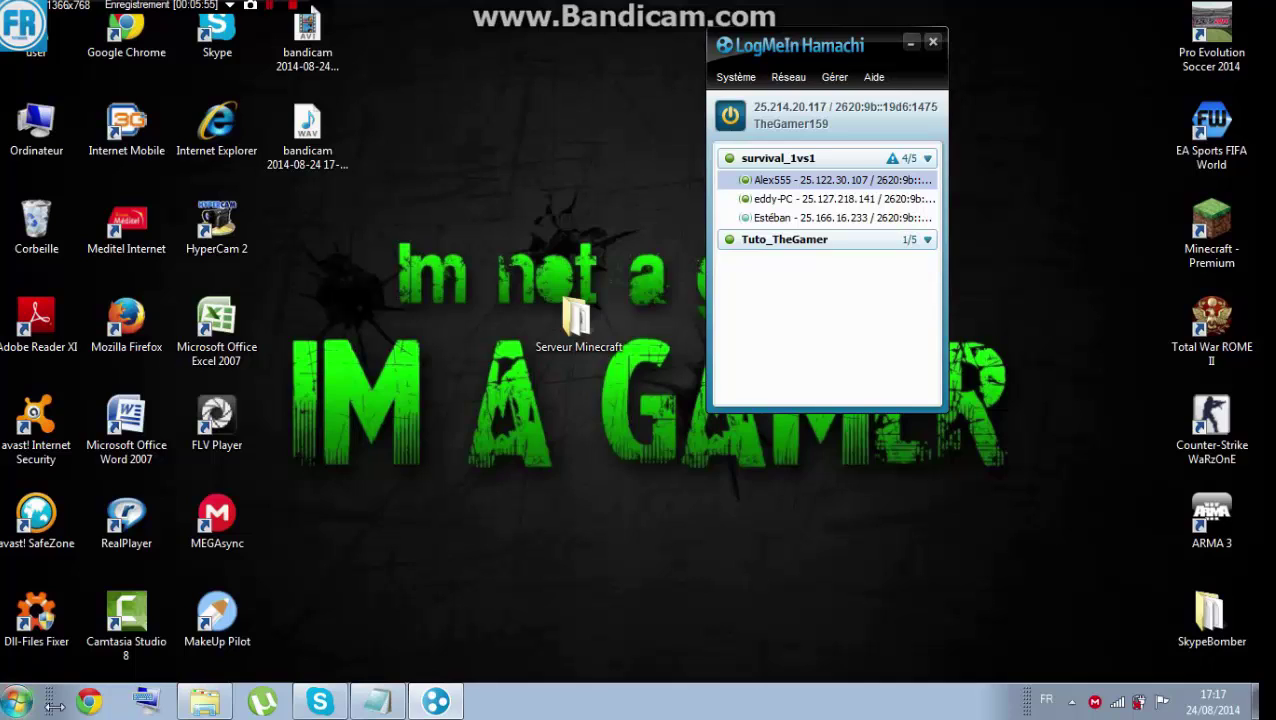
Open the 1.7.9 Minecraft launcher, log in with the player's username, and start release 1.7.10
left_click(17, 700)
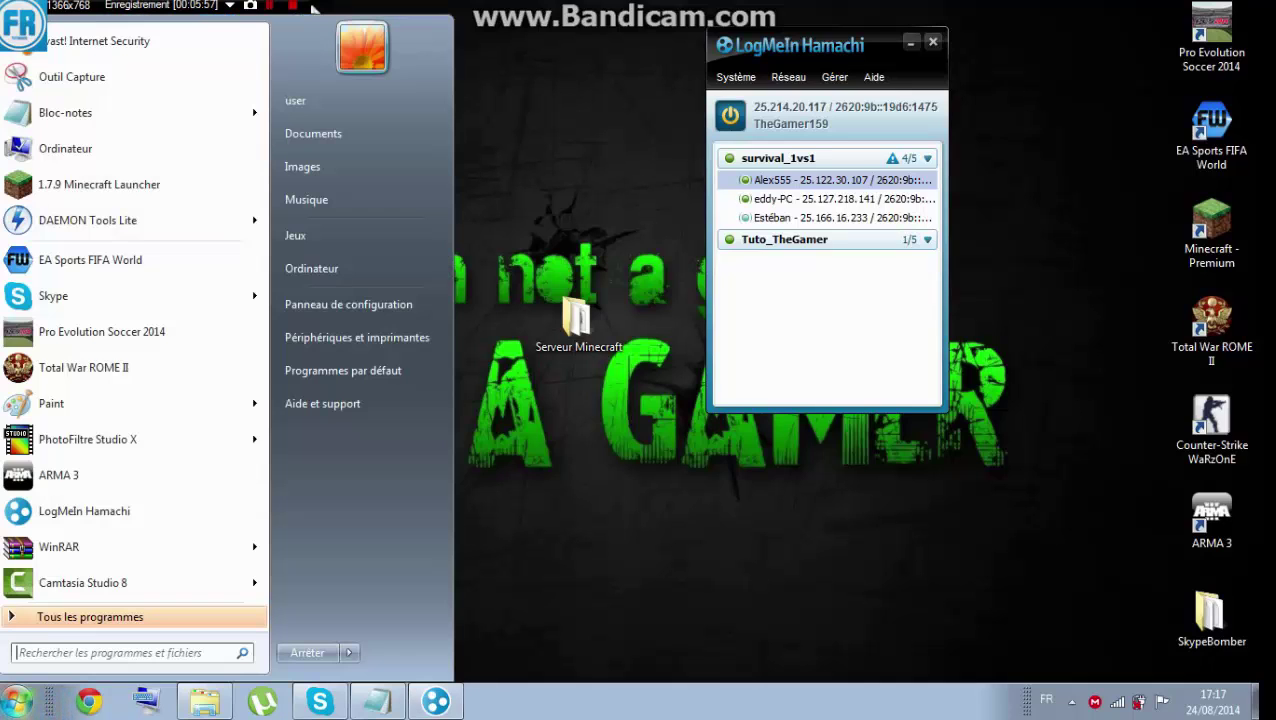
left_click(99, 185)
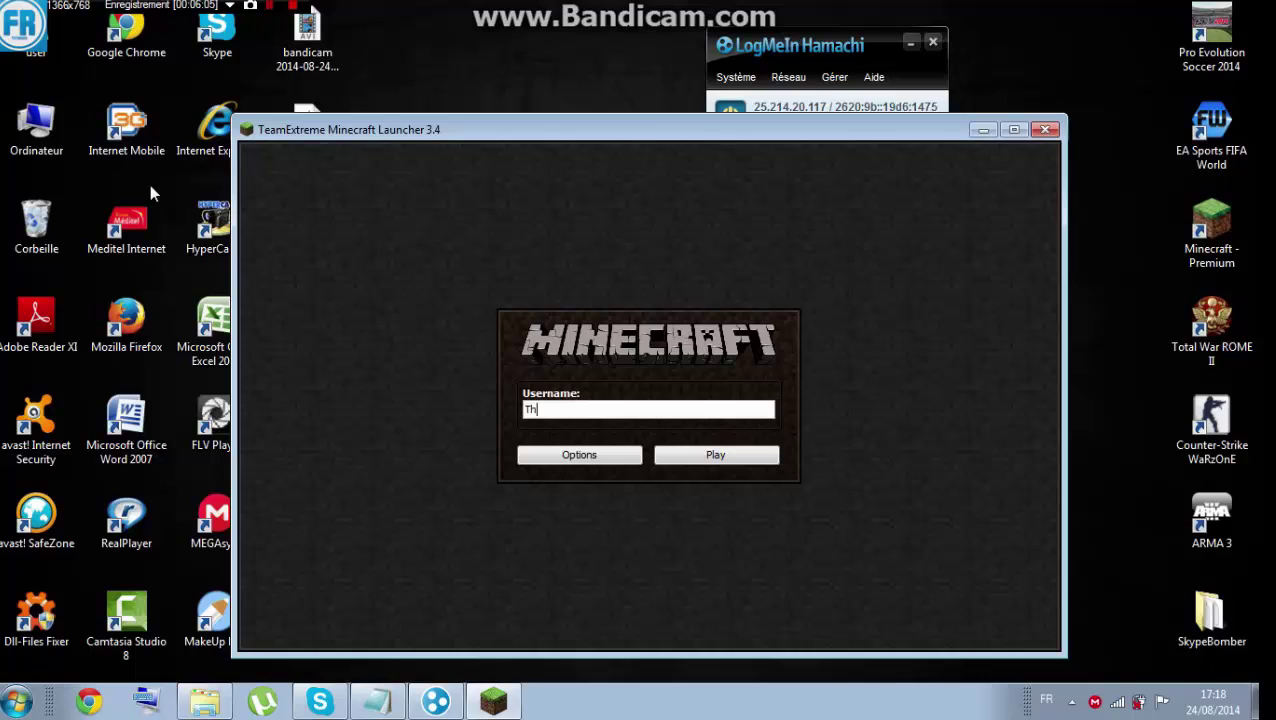
type("r 159")
key("Return")
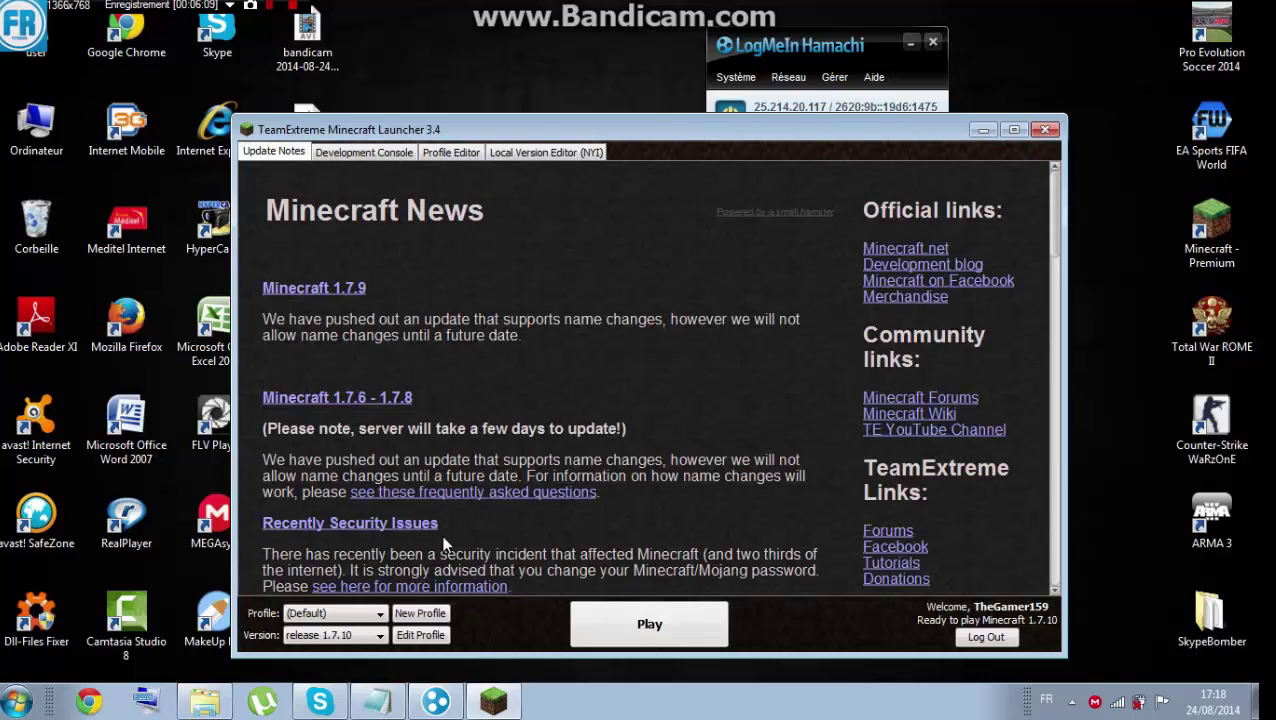
left_click(604, 624)
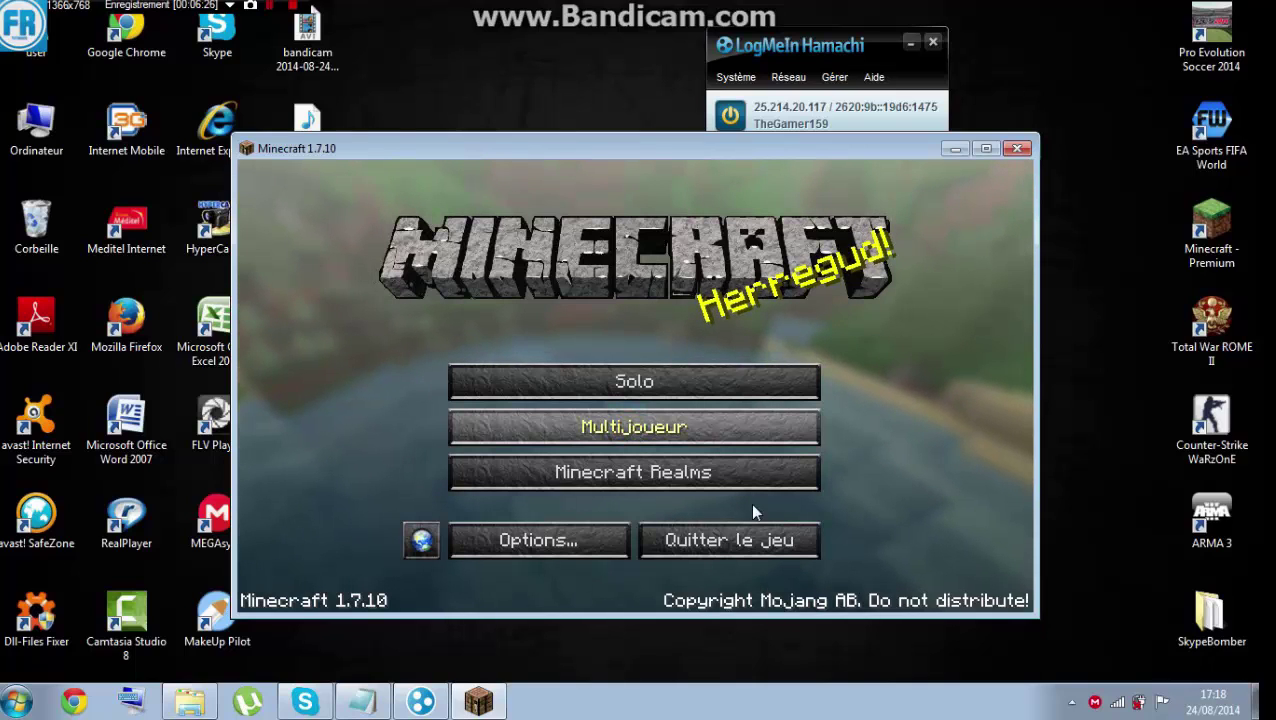
Add a new multiplayer server in Minecraft and replace its default name with TUTO
left_click(724, 432)
left_click(800, 533)
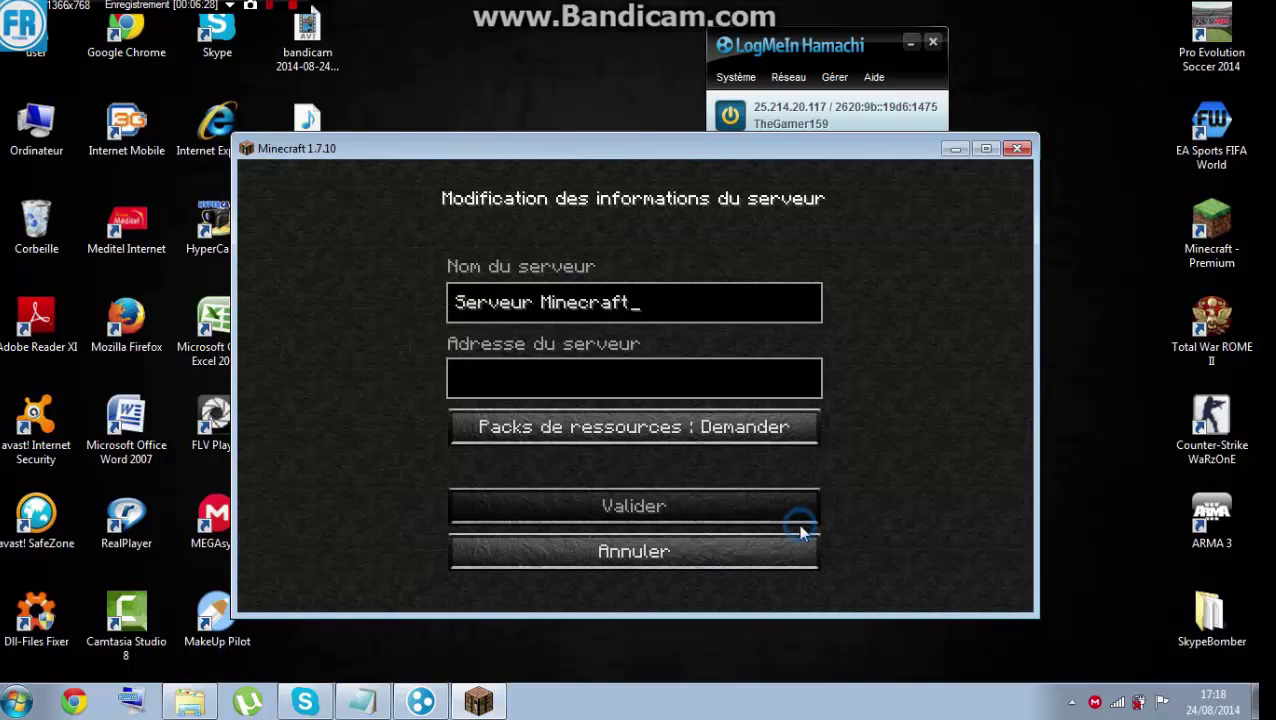
key("BackSpace")
key("BackSpace")
key("BackSpace")
key("BackSpace")
key("BackSpace")
key("BackSpace")
key("BackSpace")
key("BackSpace")
key("BackSpace")
key("BackSpace")
key("BackSpace")
key("BackSpace")
key("BackSpace")
key("BackSpace")
key("BackSpace")
key("BackSpace")
key("BackSpace")
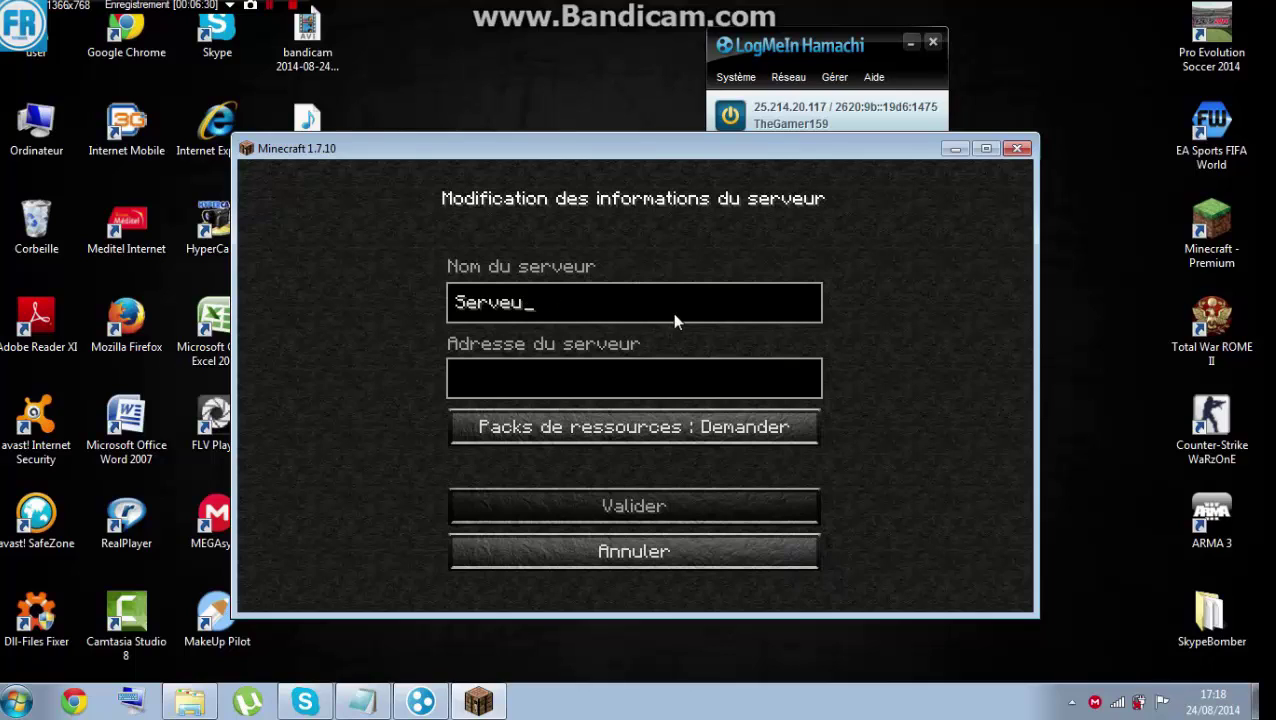
type("TUTP")
key("BackSpace")
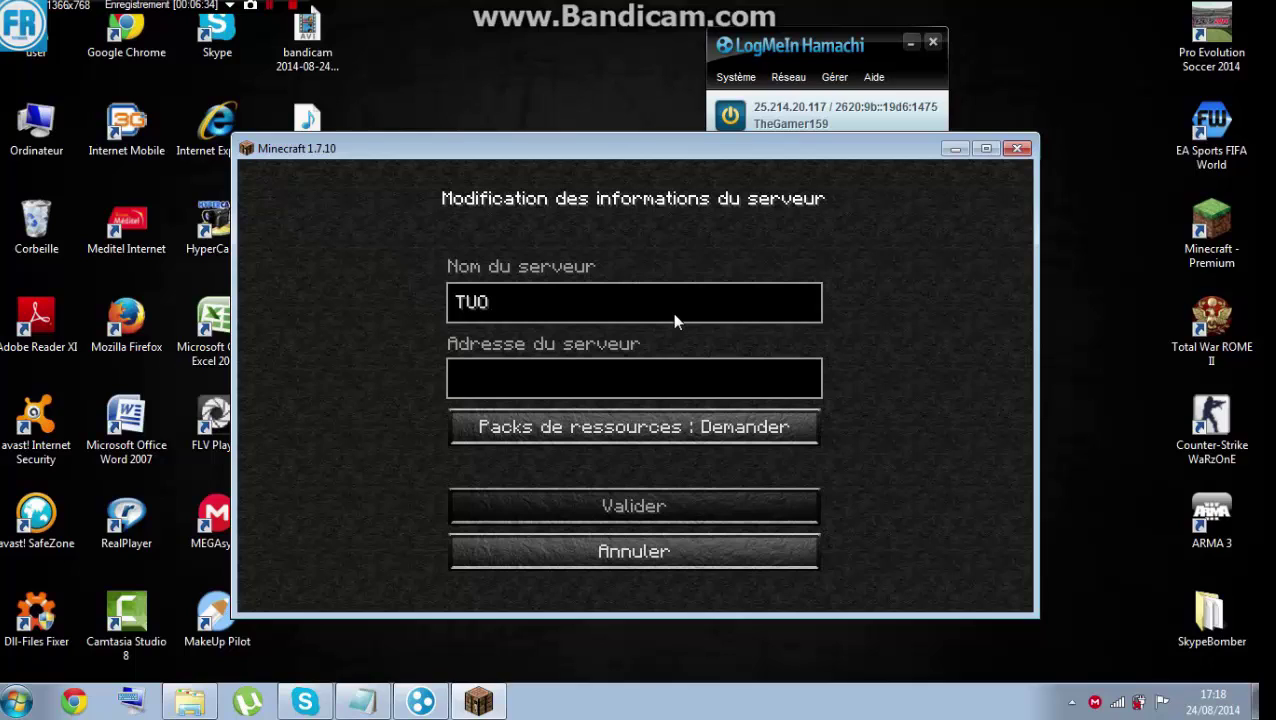
type("O")
left_click(628, 370)
left_click(810, 55)
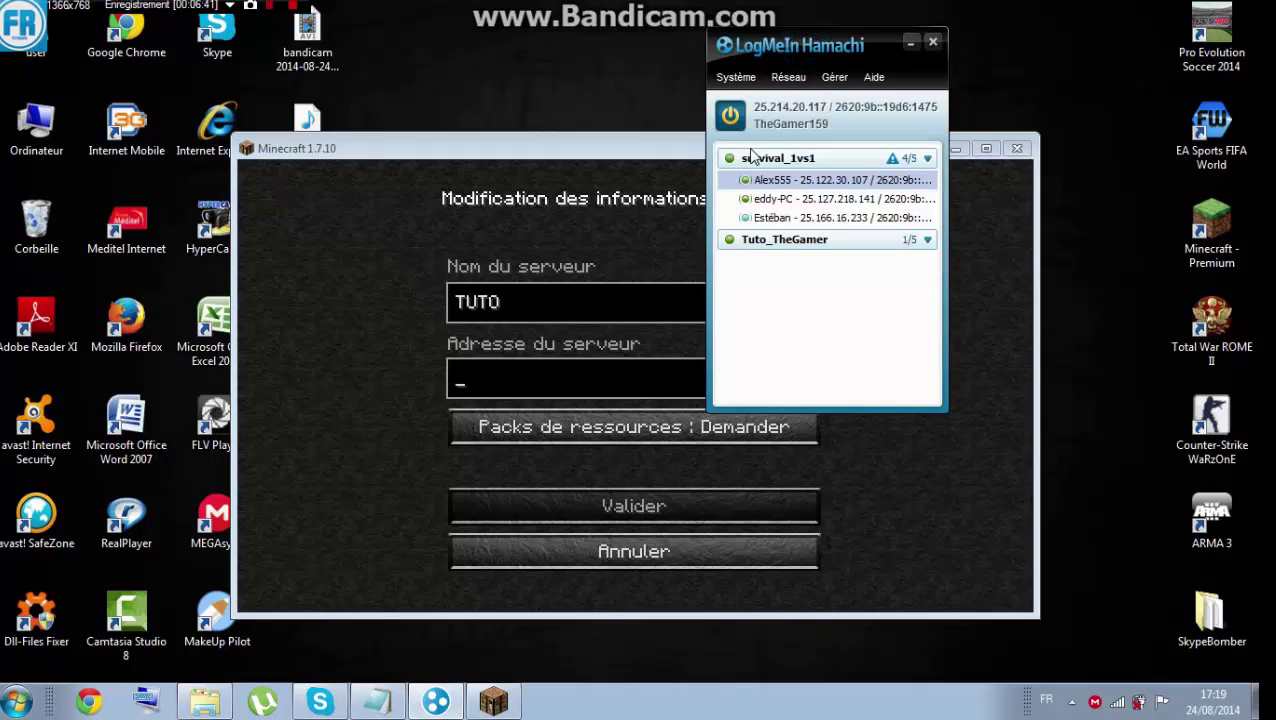
right_click(768, 113)
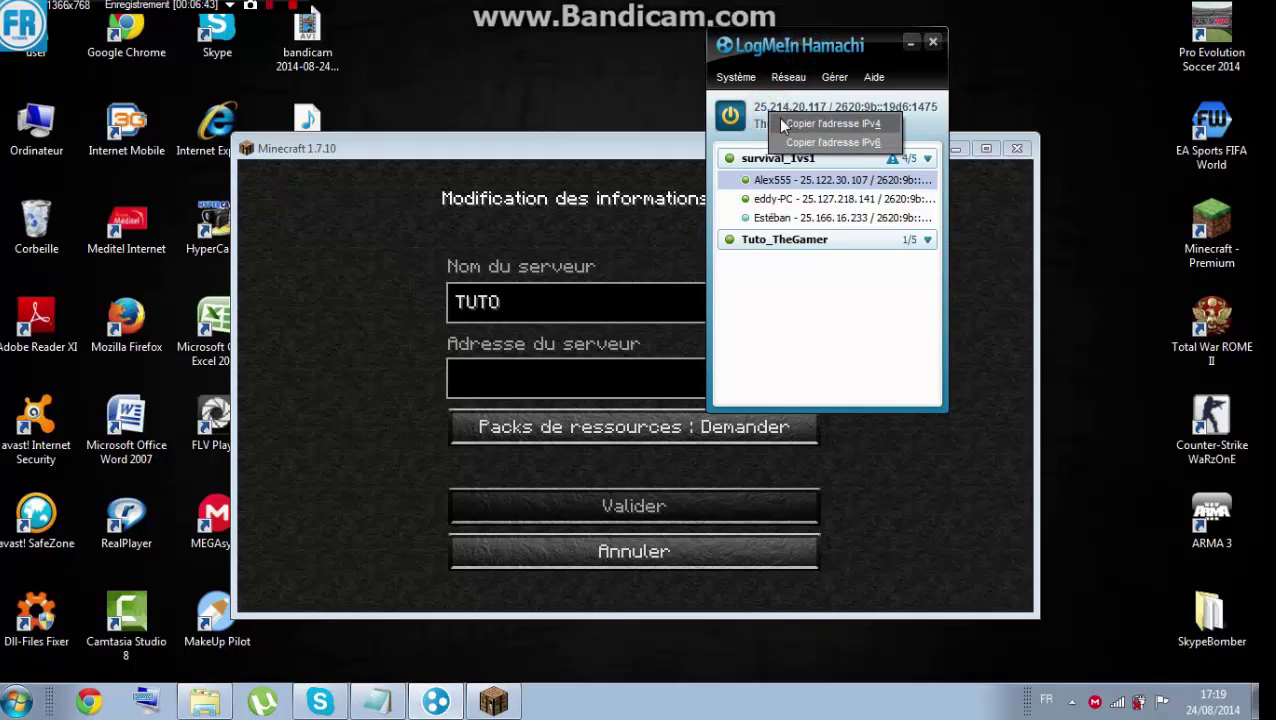
left_click(784, 124)
left_click(519, 370)
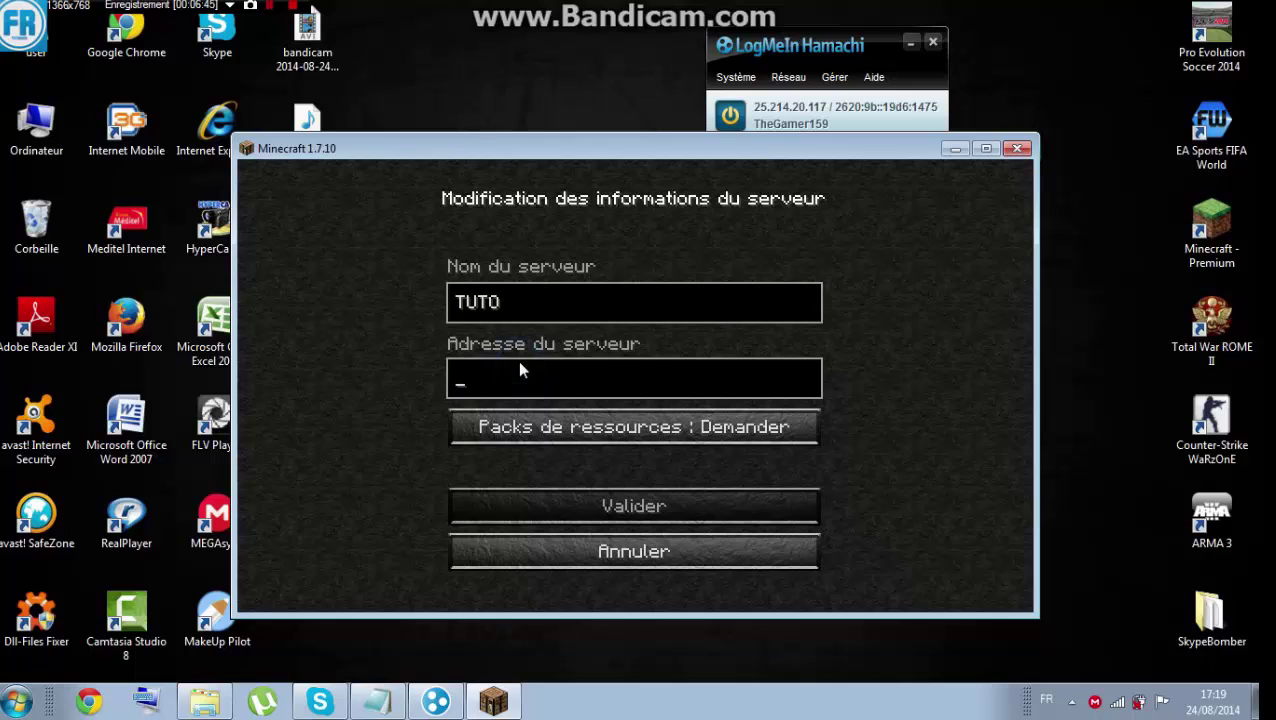
type("25.214.20.117")
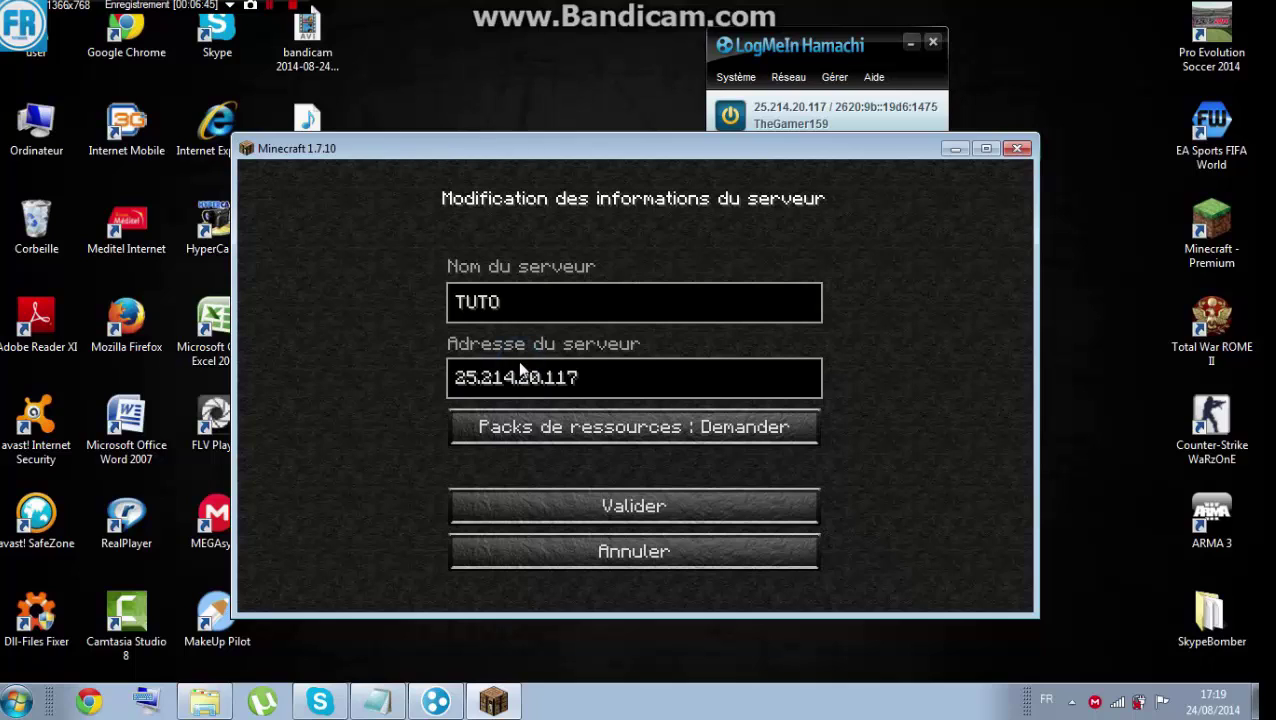
left_click(658, 518)
left_click_drag(928, 323, 917, 427)
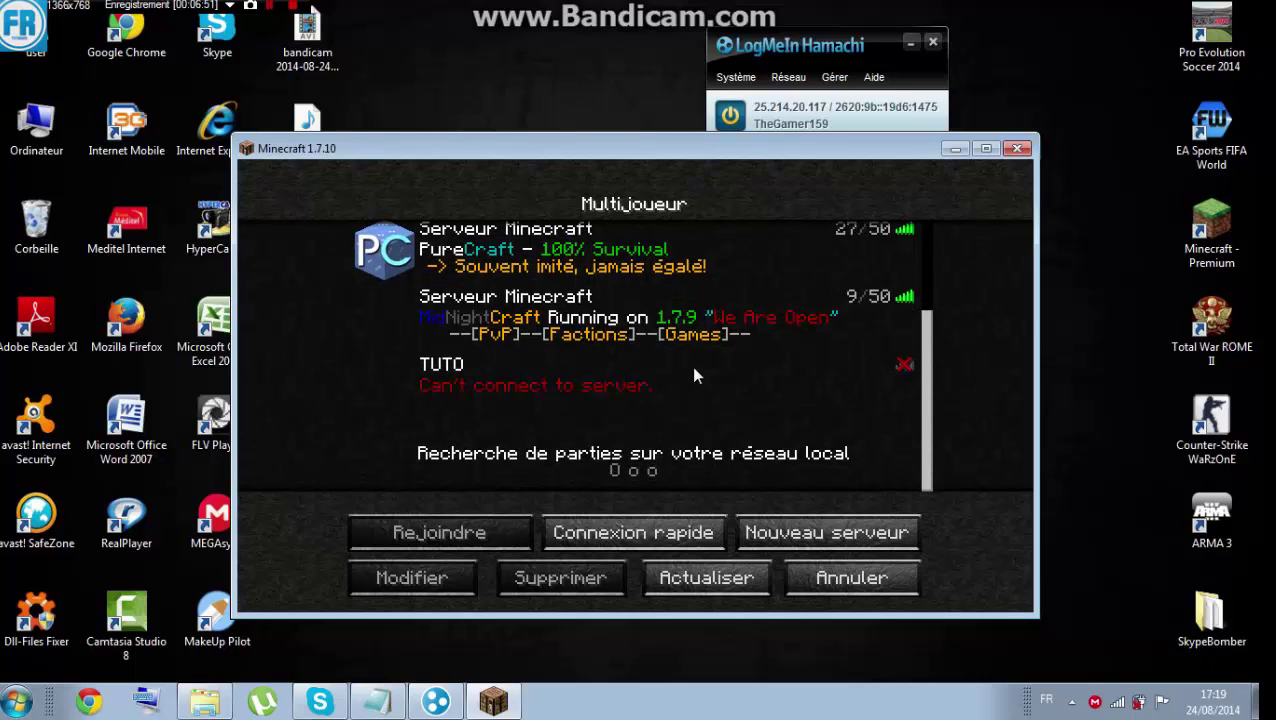
Run minecraft_server.1.7.10 from the Serveur Minecraft folder and close the folder window
left_click(205, 700)
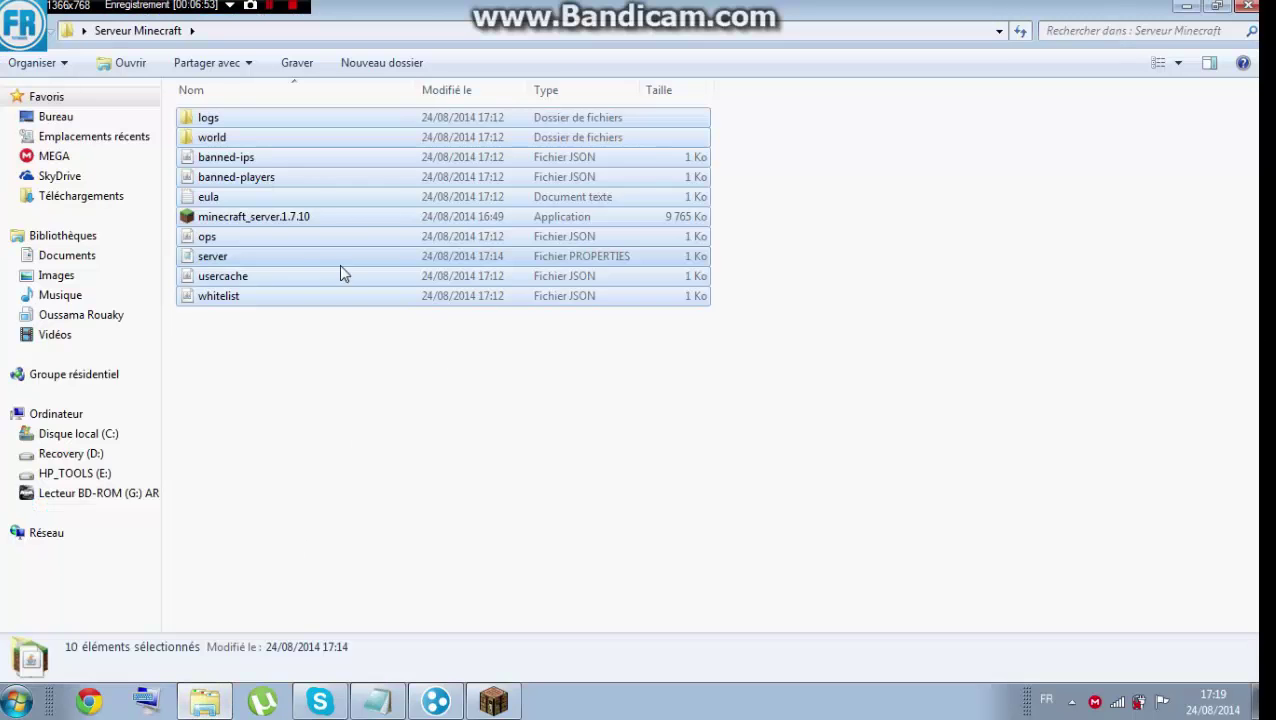
left_click(252, 401)
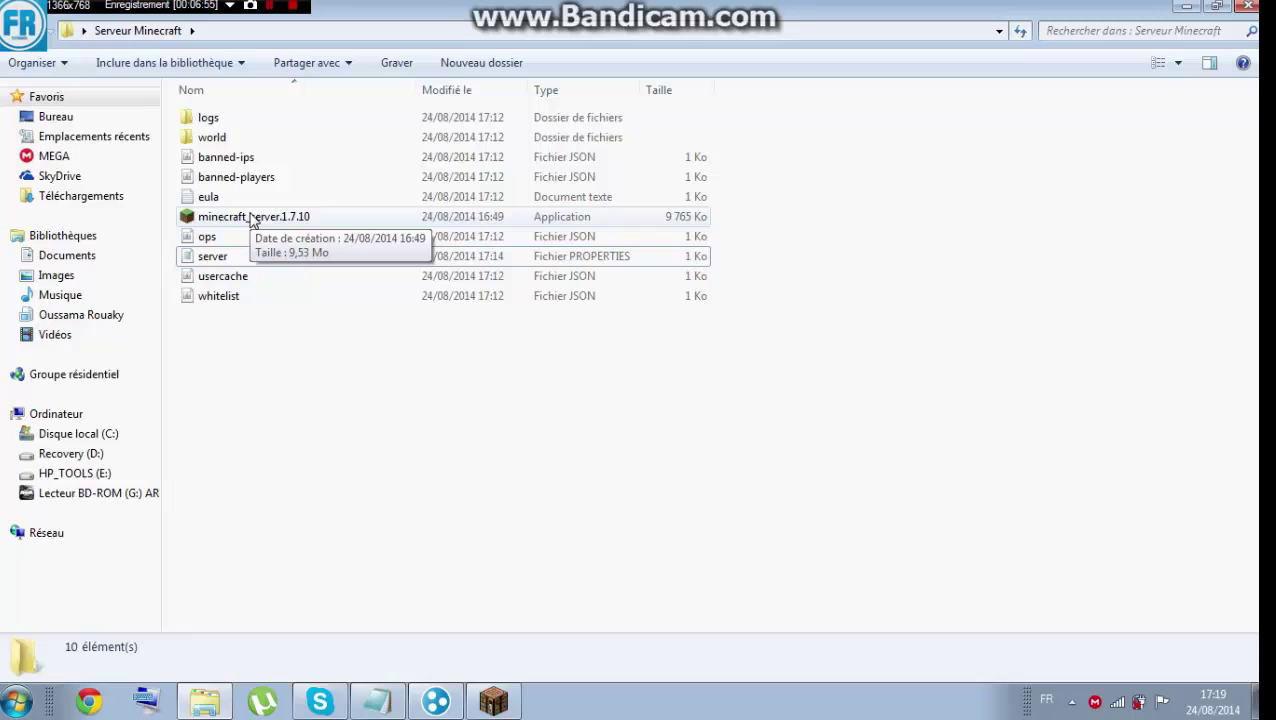
left_click(252, 217)
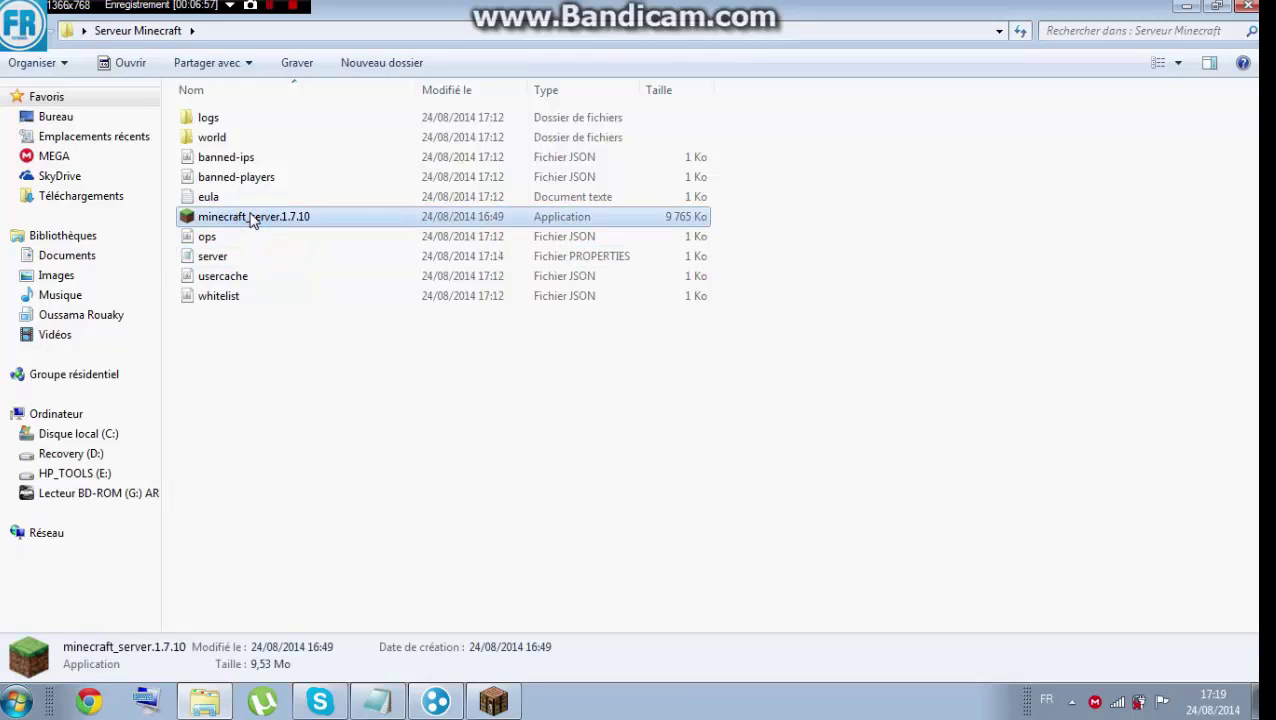
left_click(252, 217)
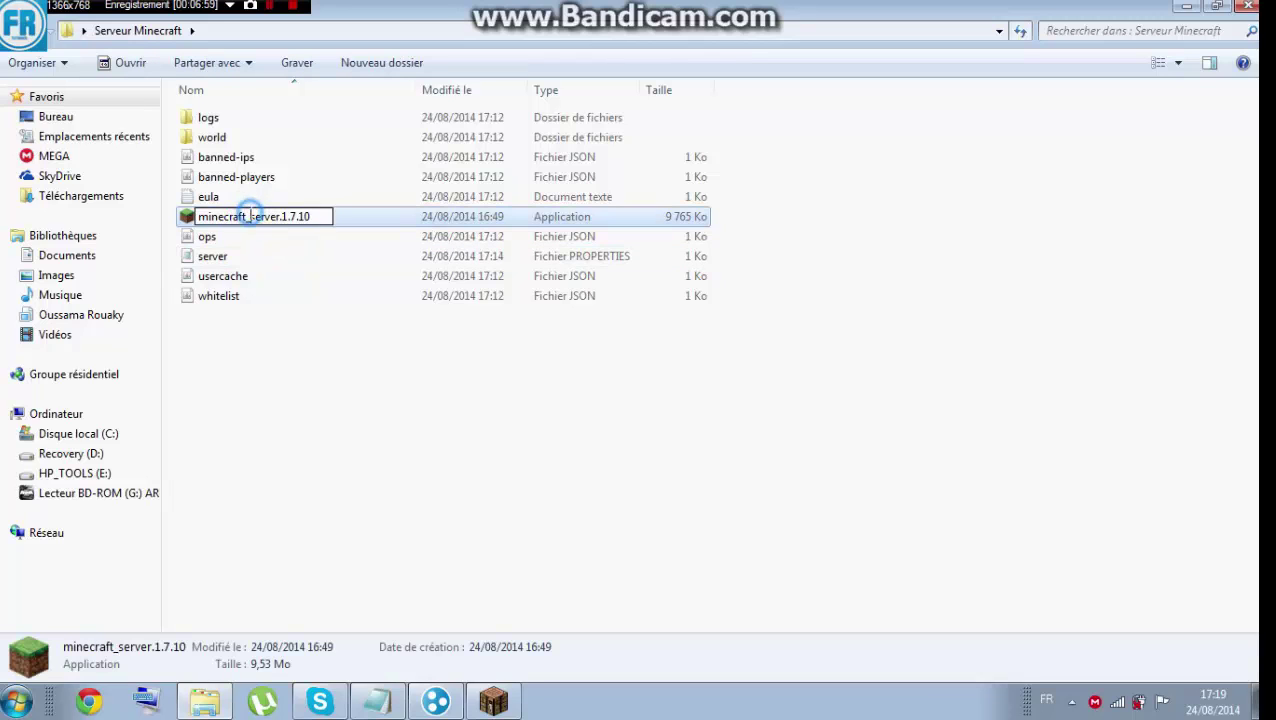
double_click(370, 222)
left_click(686, 356)
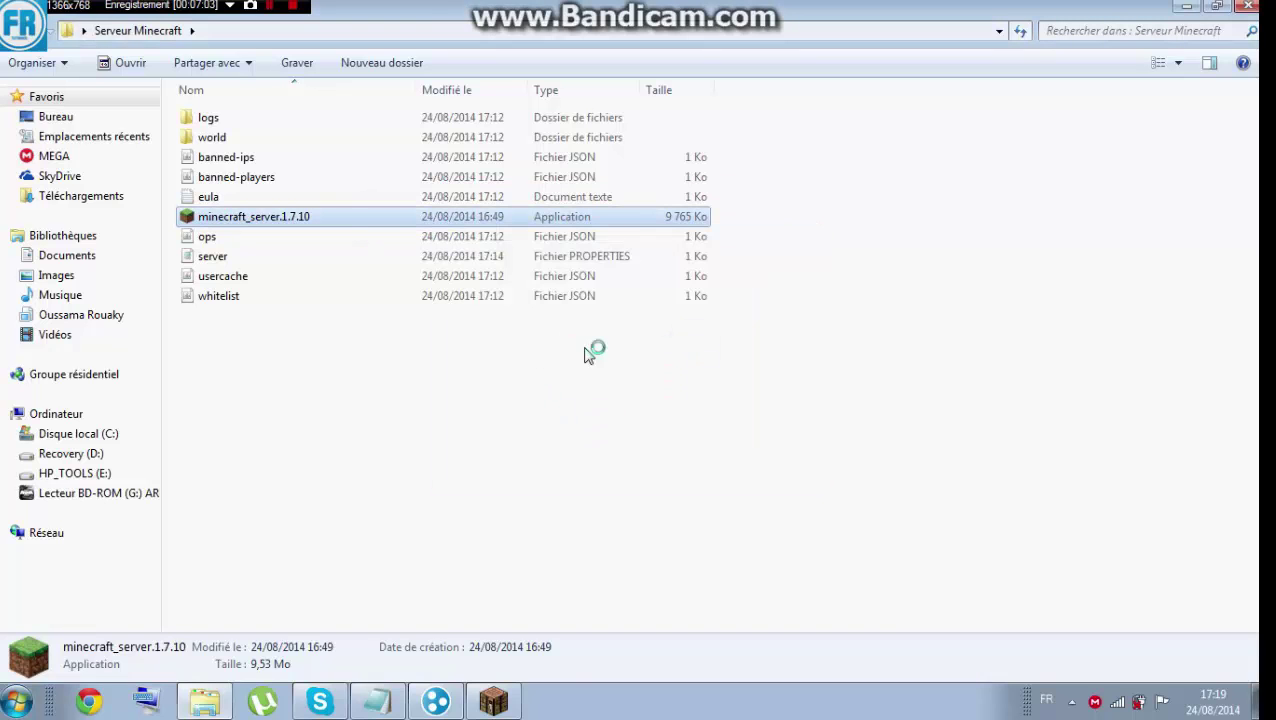
left_click(1250, 7)
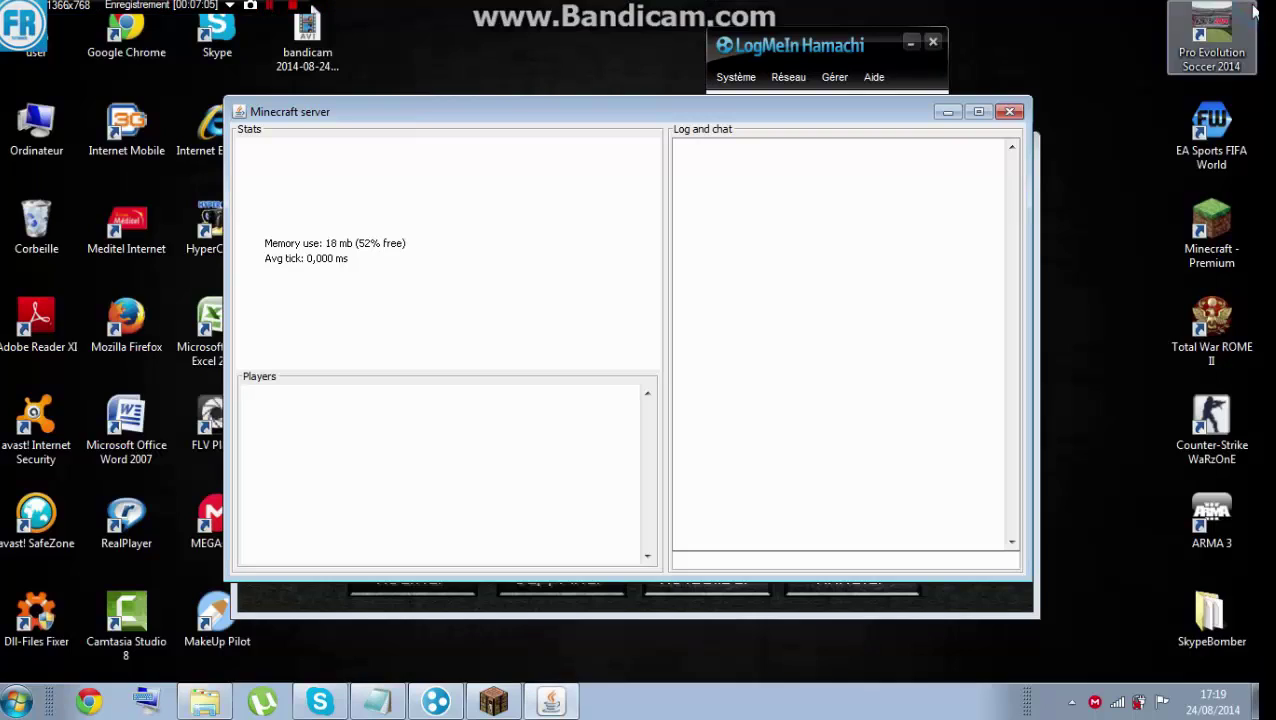
Return to the Minecraft multiplayer list and refresh it twice to check the TUTO server's status
left_click(498, 607)
left_click(716, 580)
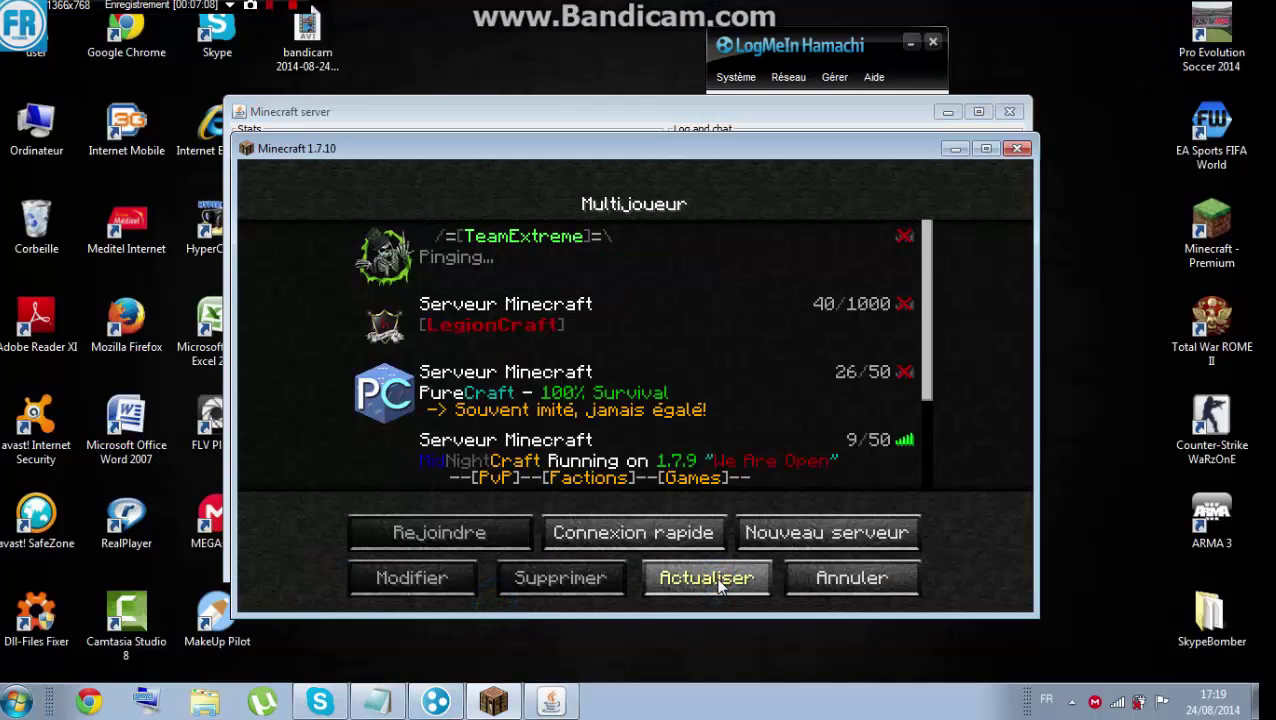
left_click_drag(928, 350, 928, 420)
left_click(680, 580)
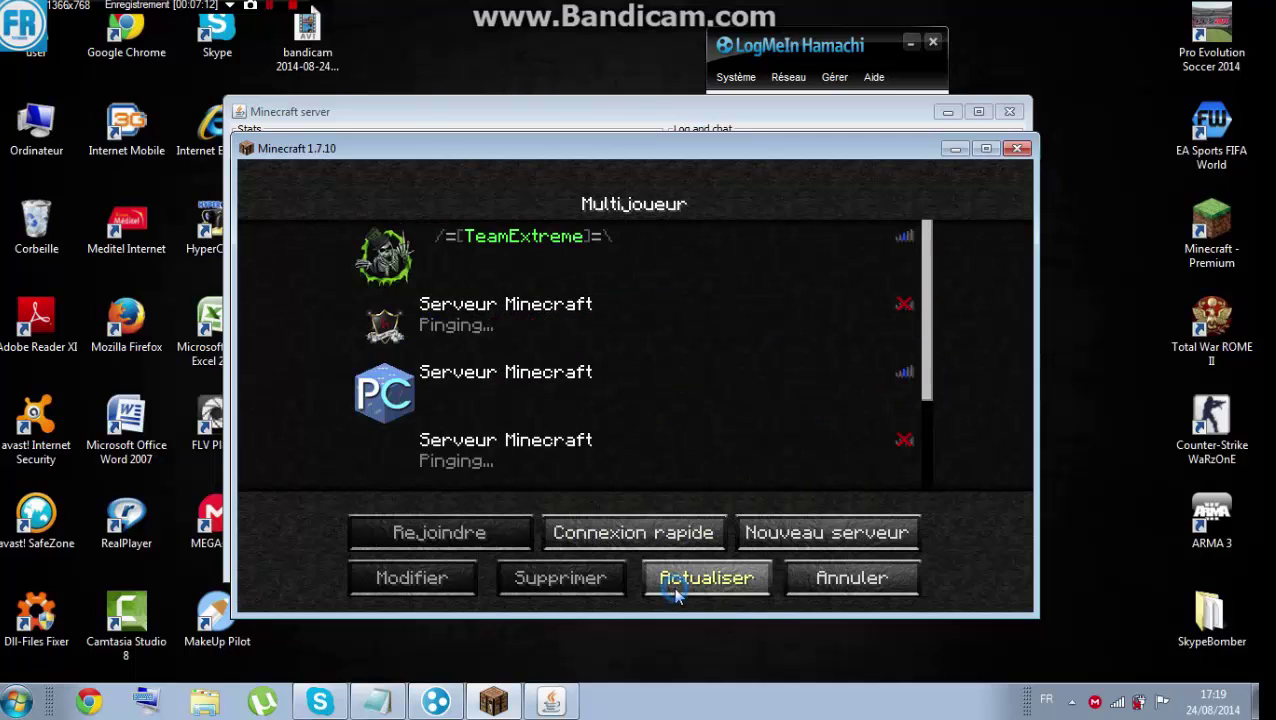
left_click_drag(928, 380, 940, 495)
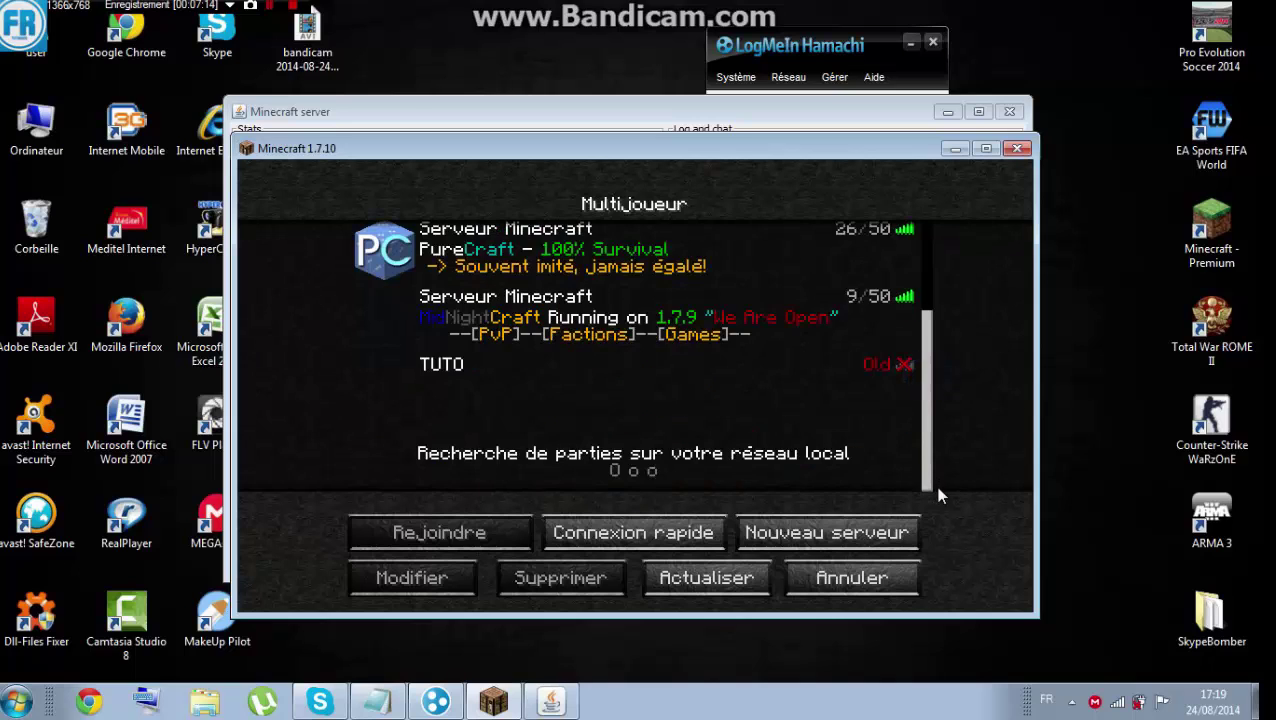
Return to Minecraft's title screen and move the Minecraft server window lower on the desktop, keeping the game in front
left_click(851, 577)
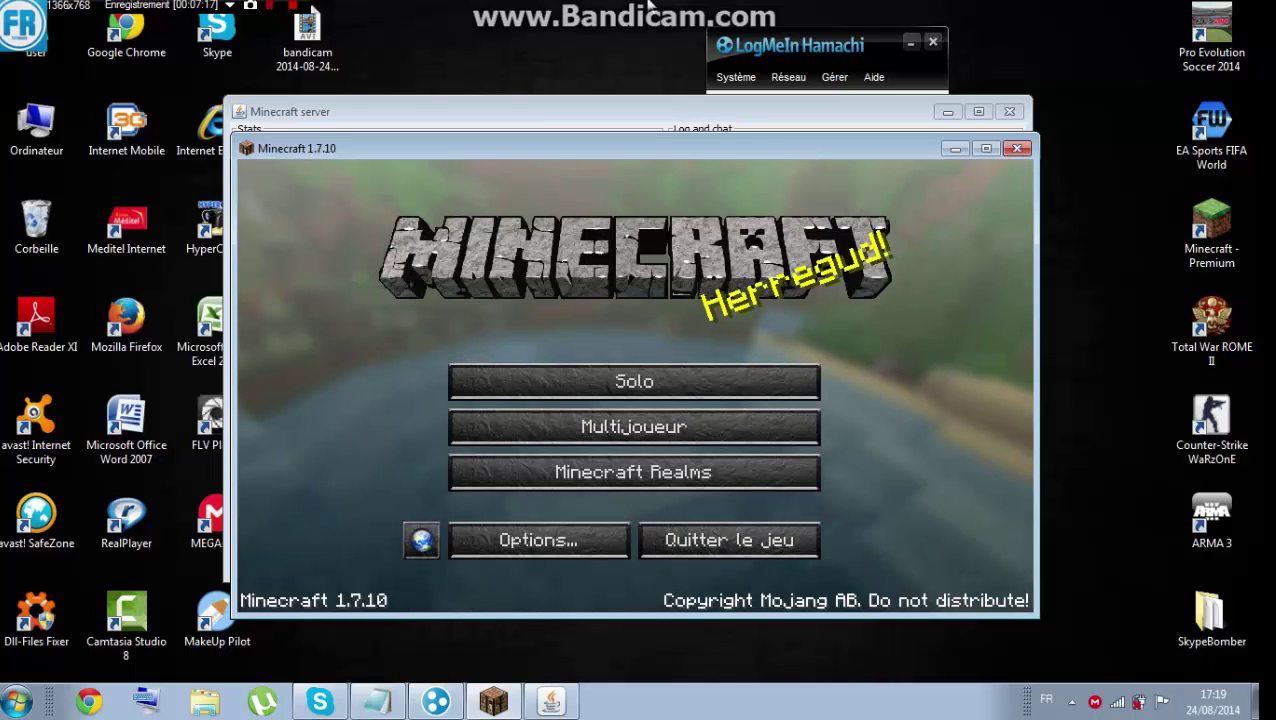
left_click(669, 105)
left_click_drag(645, 106, 643, 190)
left_click(657, 170)
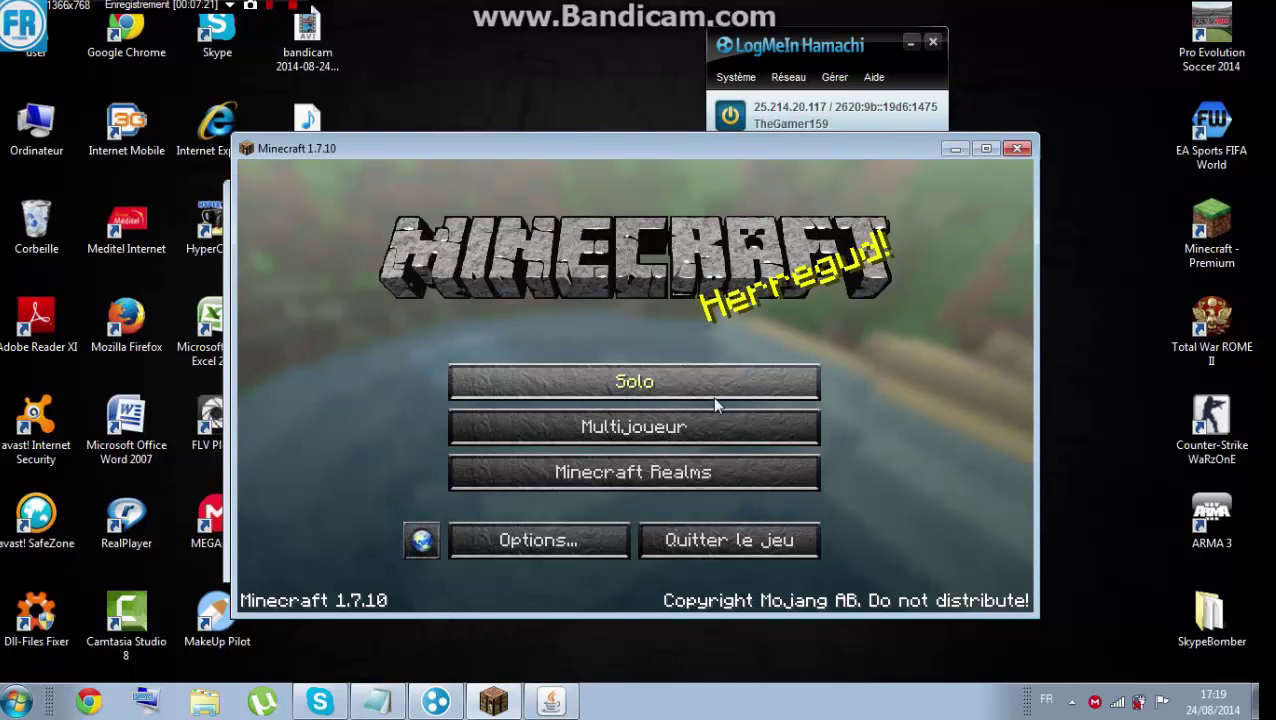
Reopen the multiplayer list and refresh it to check the status of the TUTO server
left_click(734, 424)
left_click_drag(928, 388, 928, 478)
left_click(745, 580)
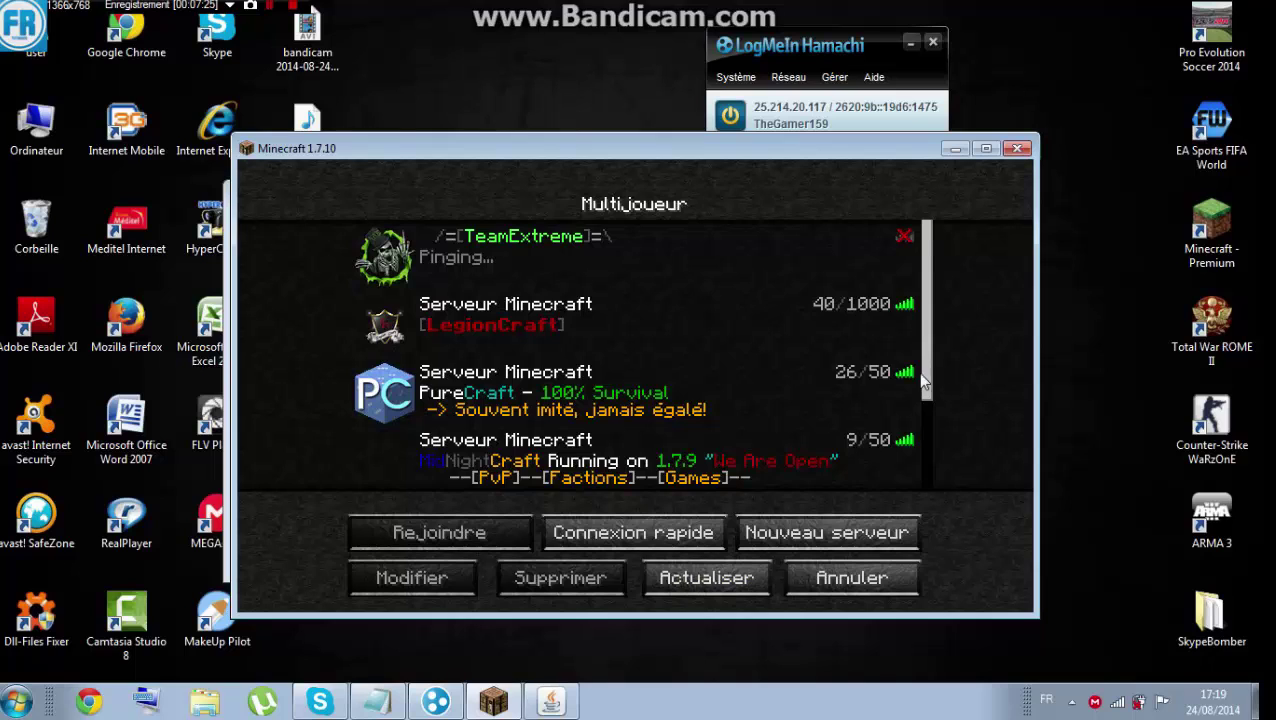
left_click_drag(926, 380, 926, 460)
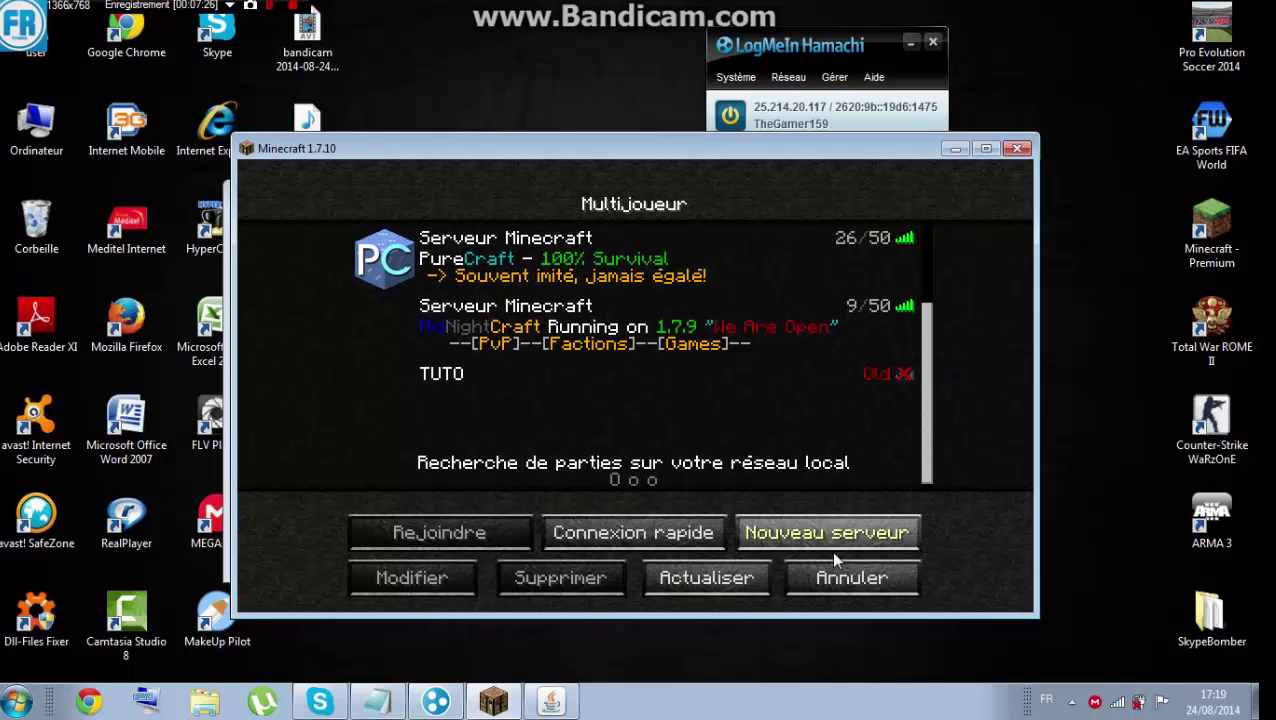
Leave and reload the multiplayer list, and join the TUTO server
left_click(851, 577)
left_click(696, 432)
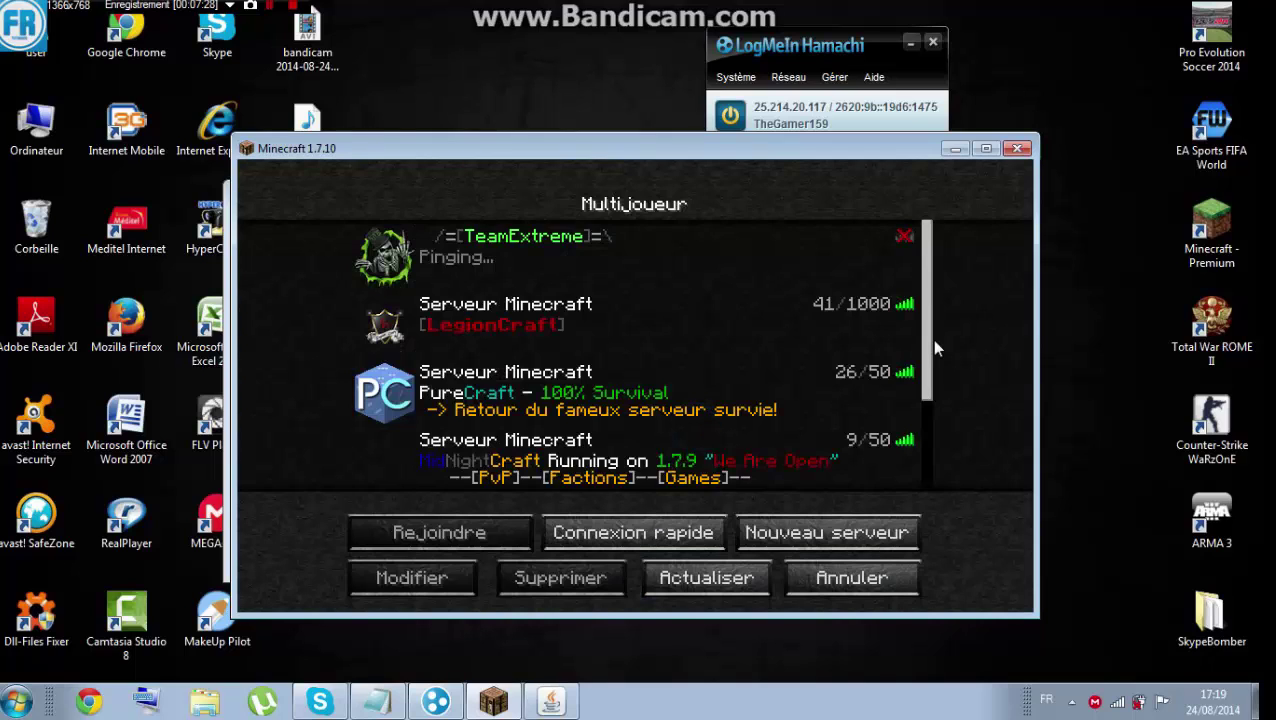
left_click_drag(930, 339, 735, 478)
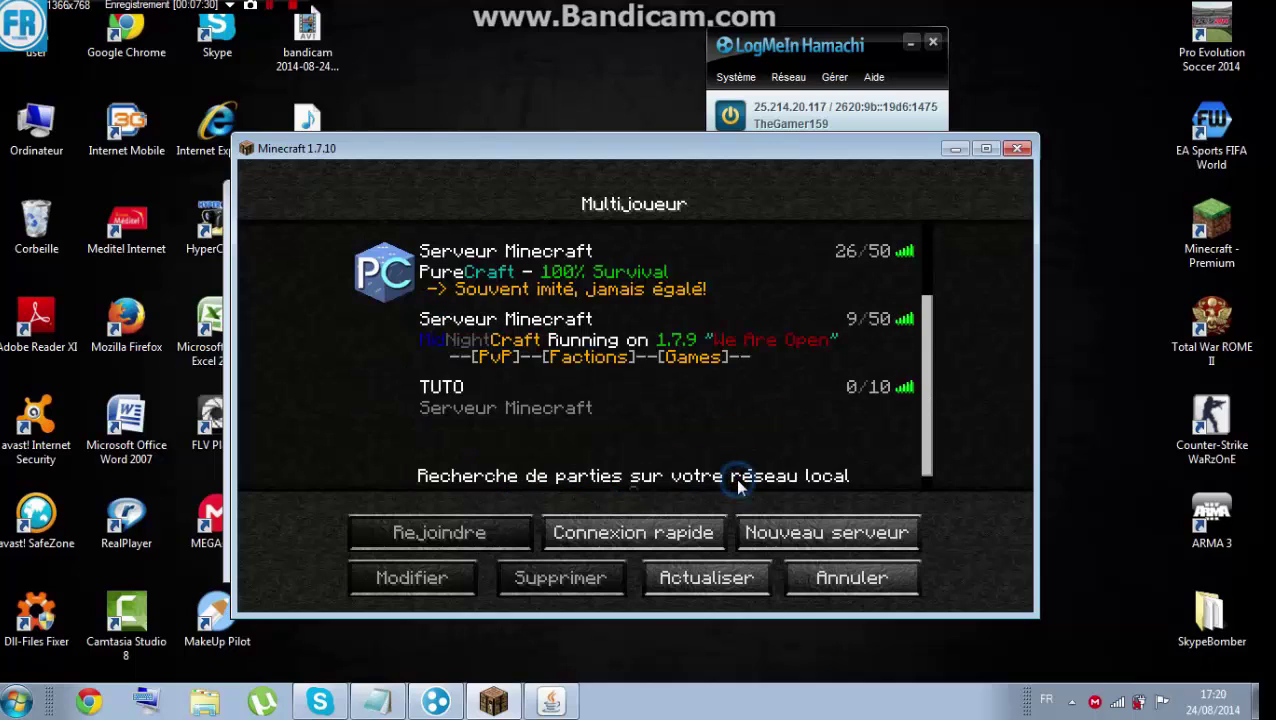
left_click(615, 432)
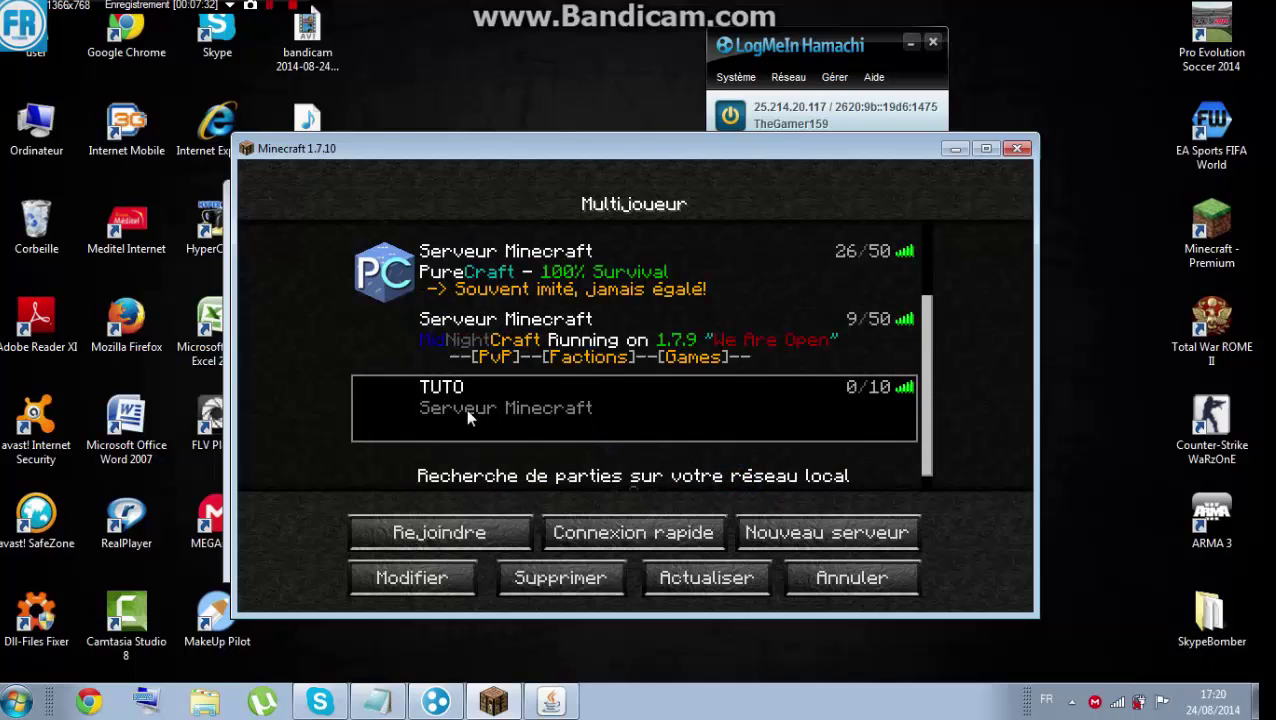
left_click(462, 543)
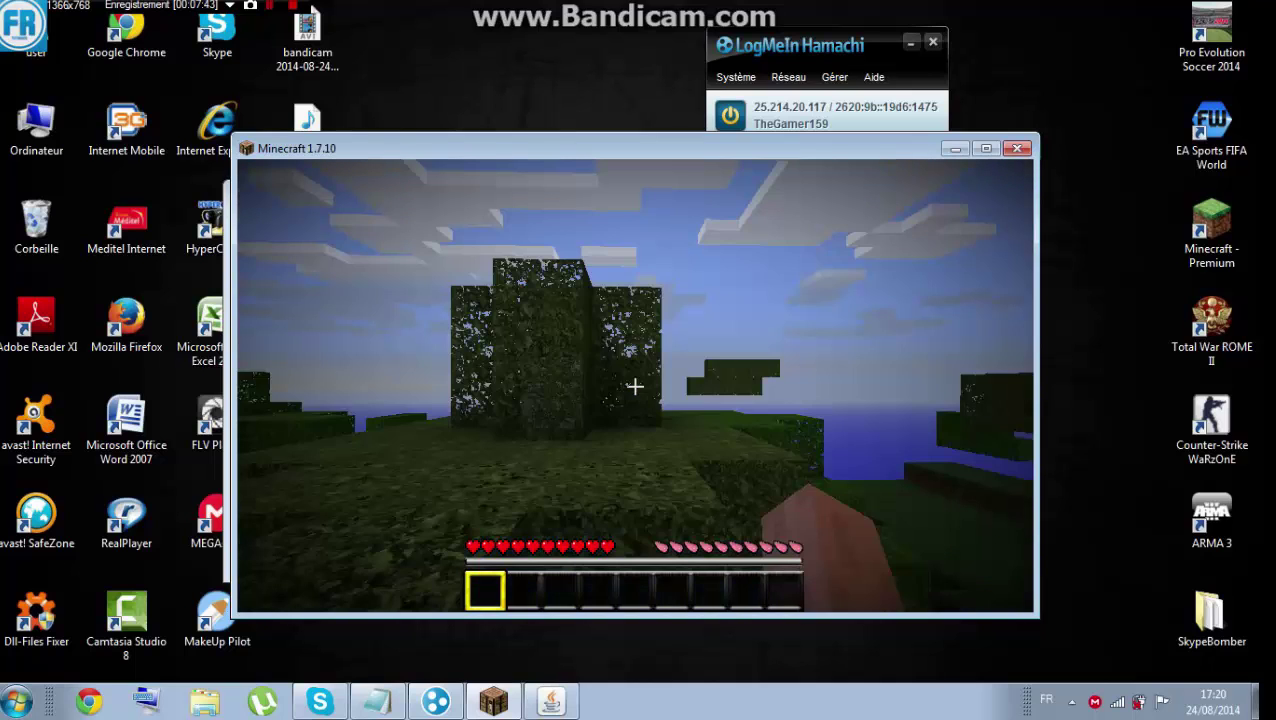
Walk across the treetops and down to the forest floor to look around the new server world
key("w")
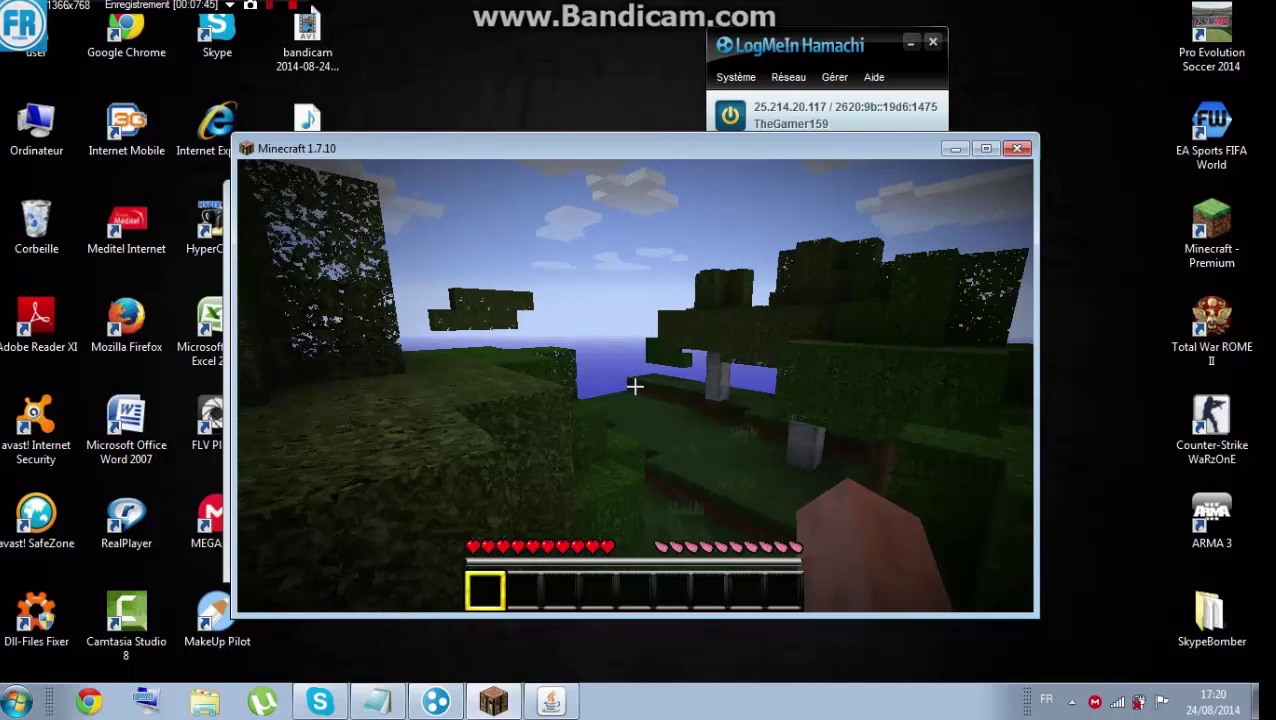
key("w")
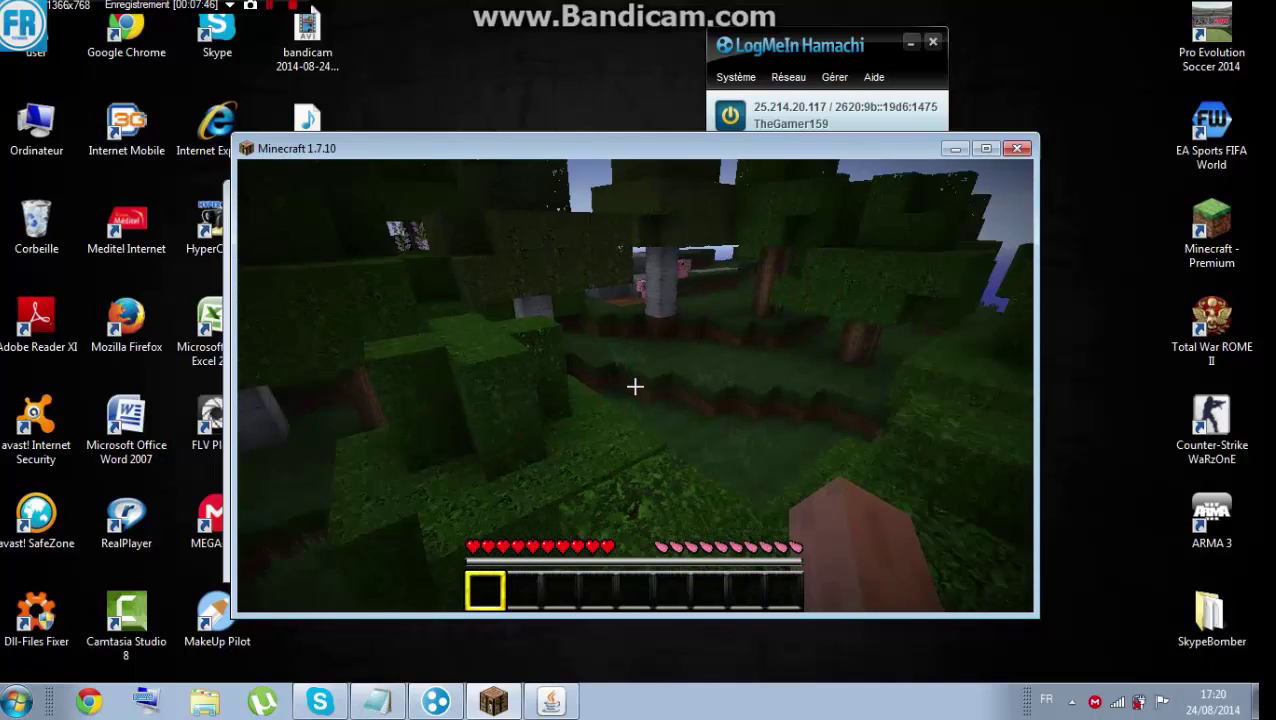
key("w")
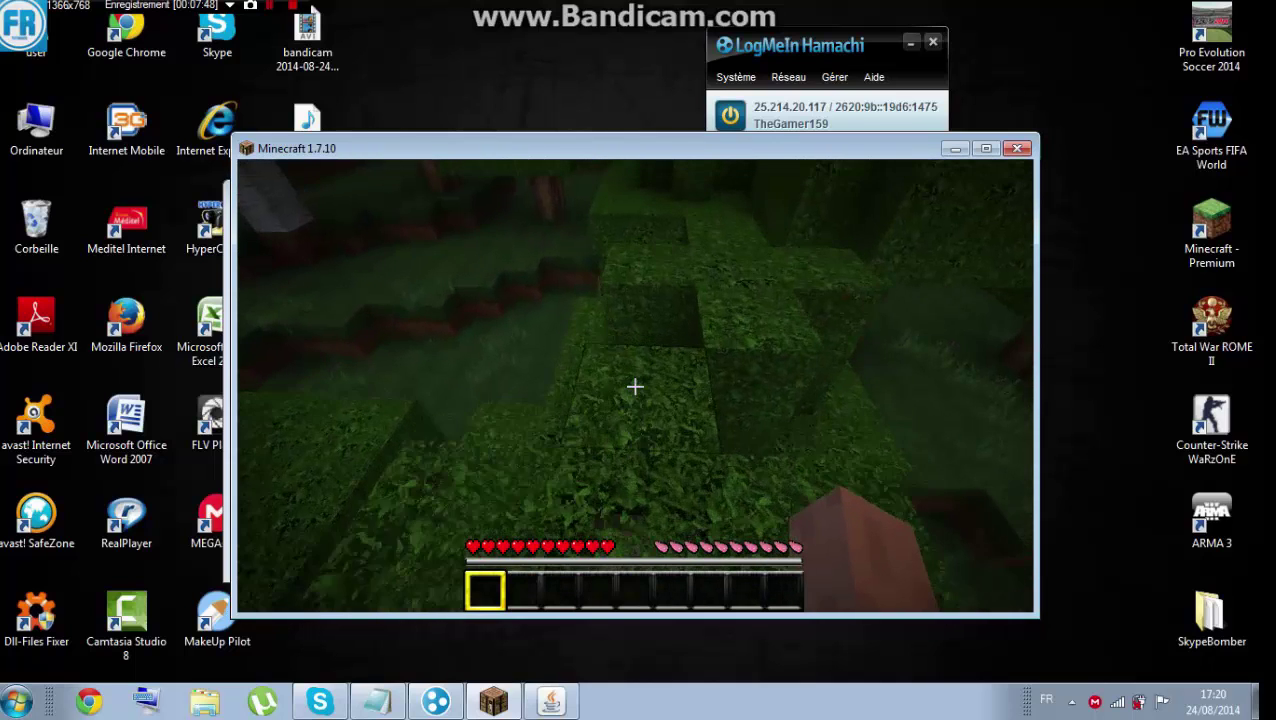
key("w")
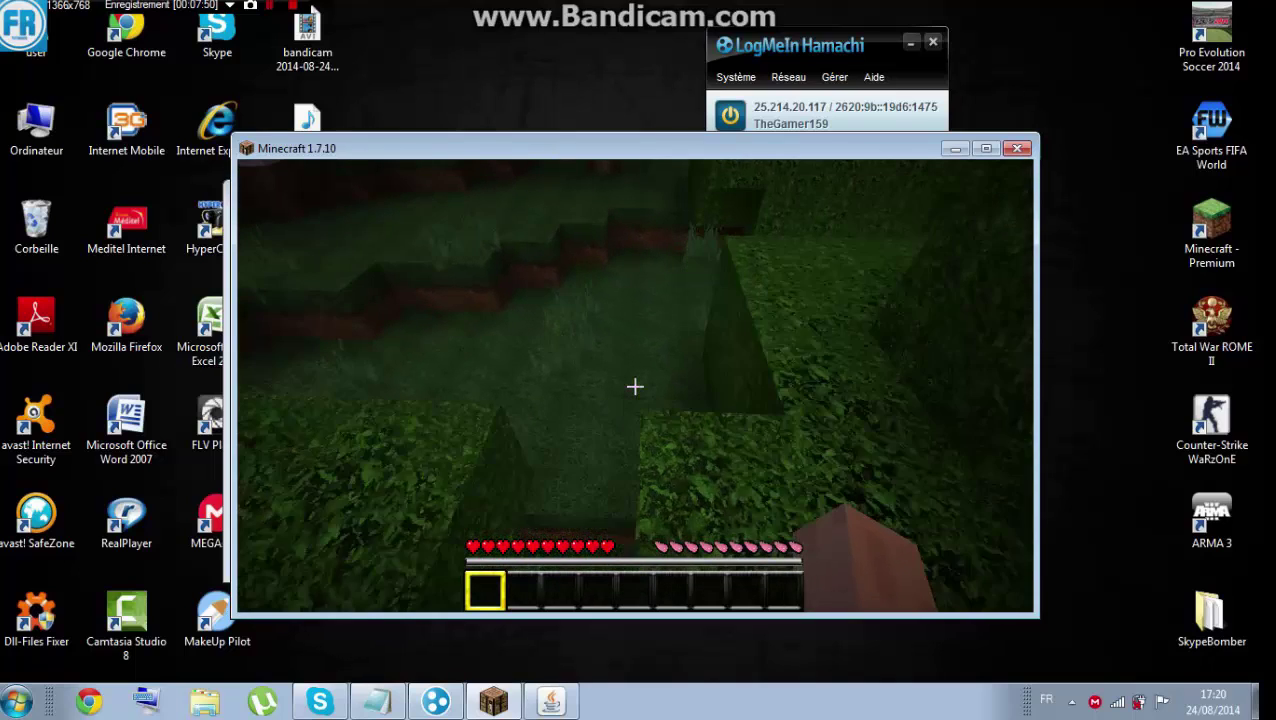
key("w")
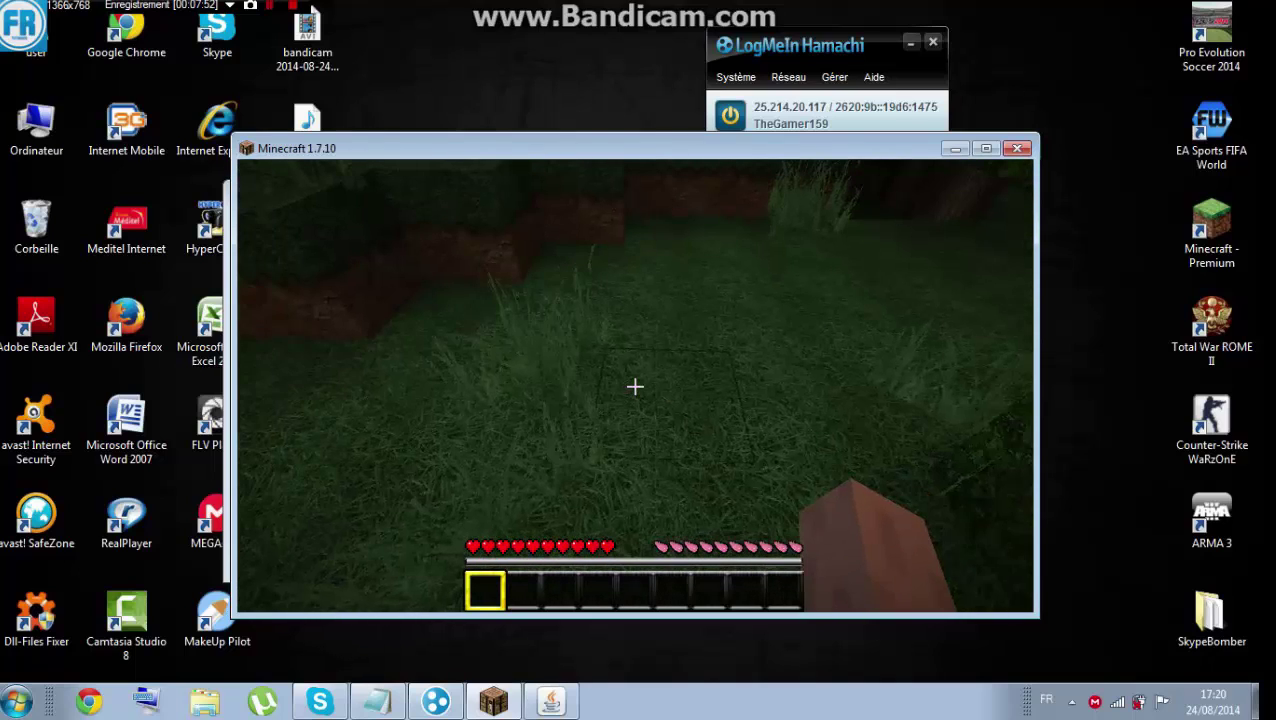
key("w")
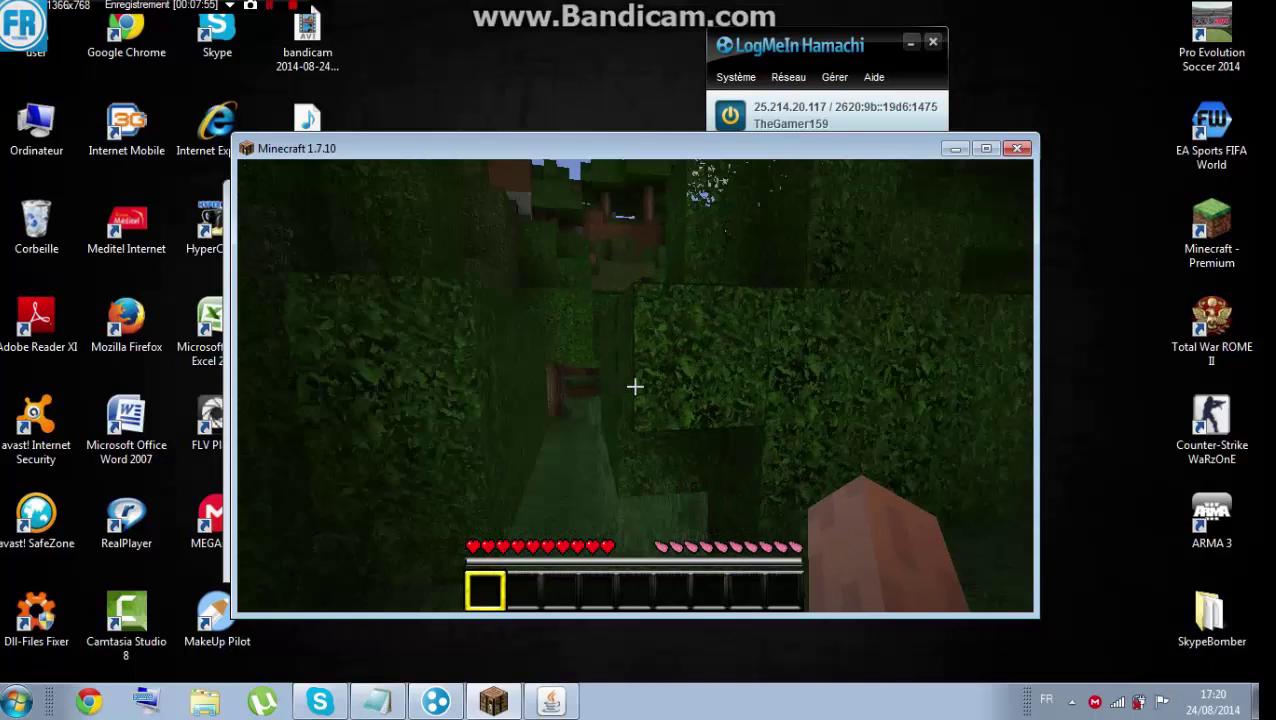
left_click(635, 386)
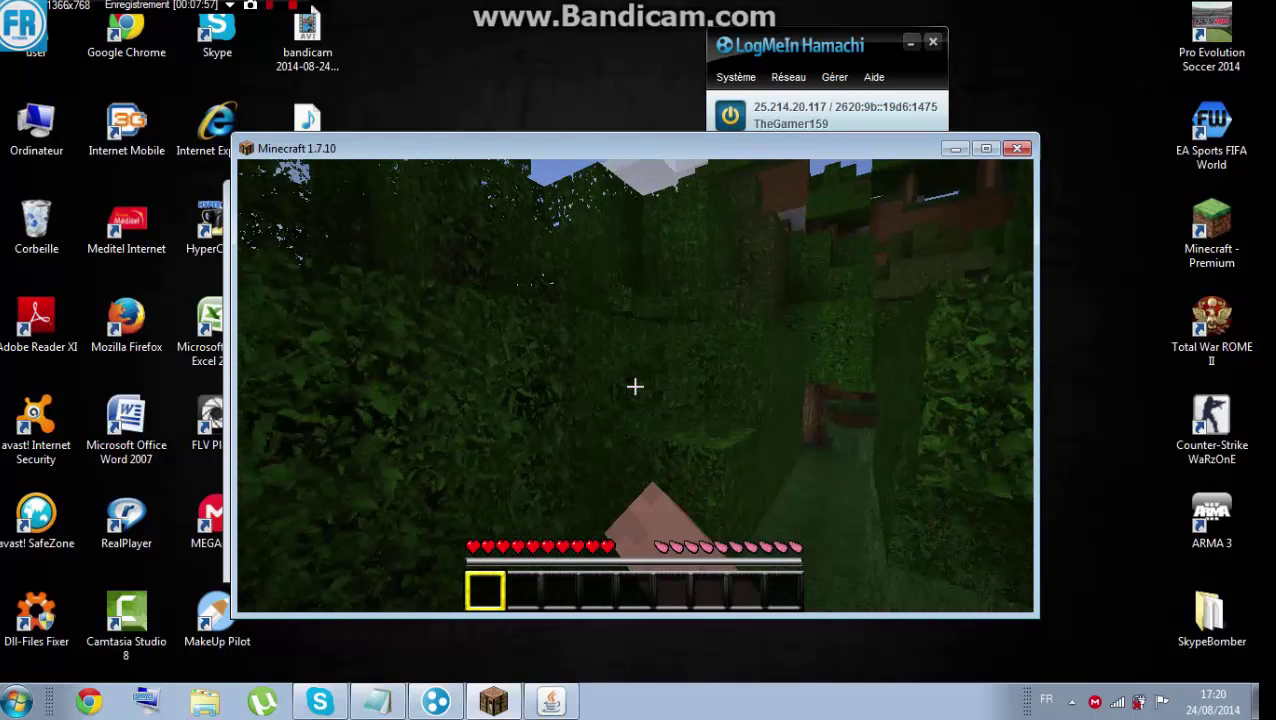
key("t")
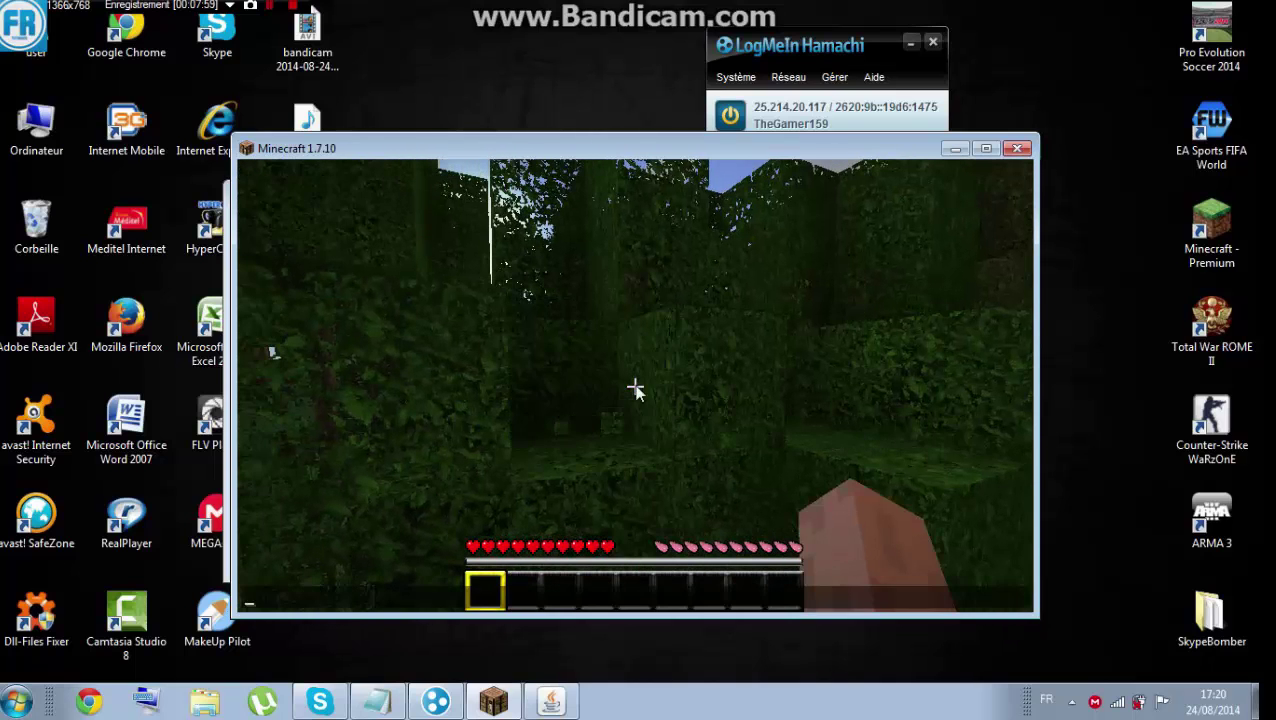
key("Escape")
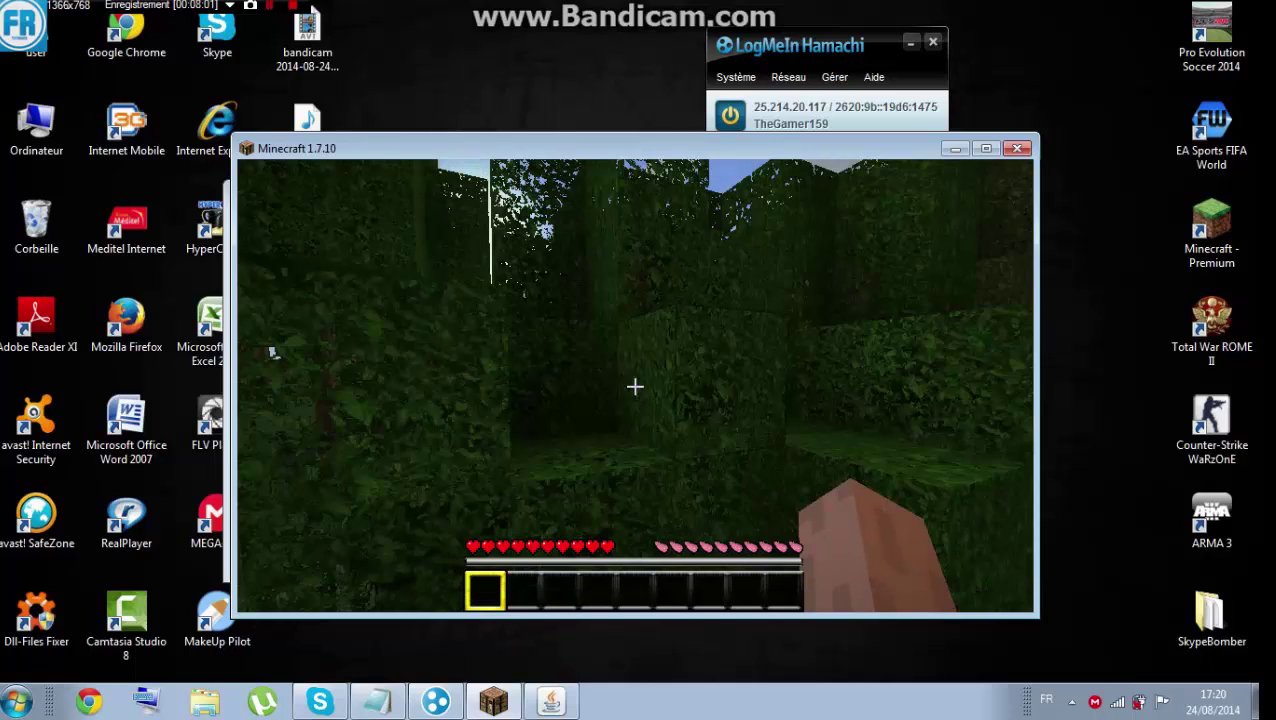
Pause the game and grant the connected player operator rights with the op command in the Minecraft server console
key("Escape")
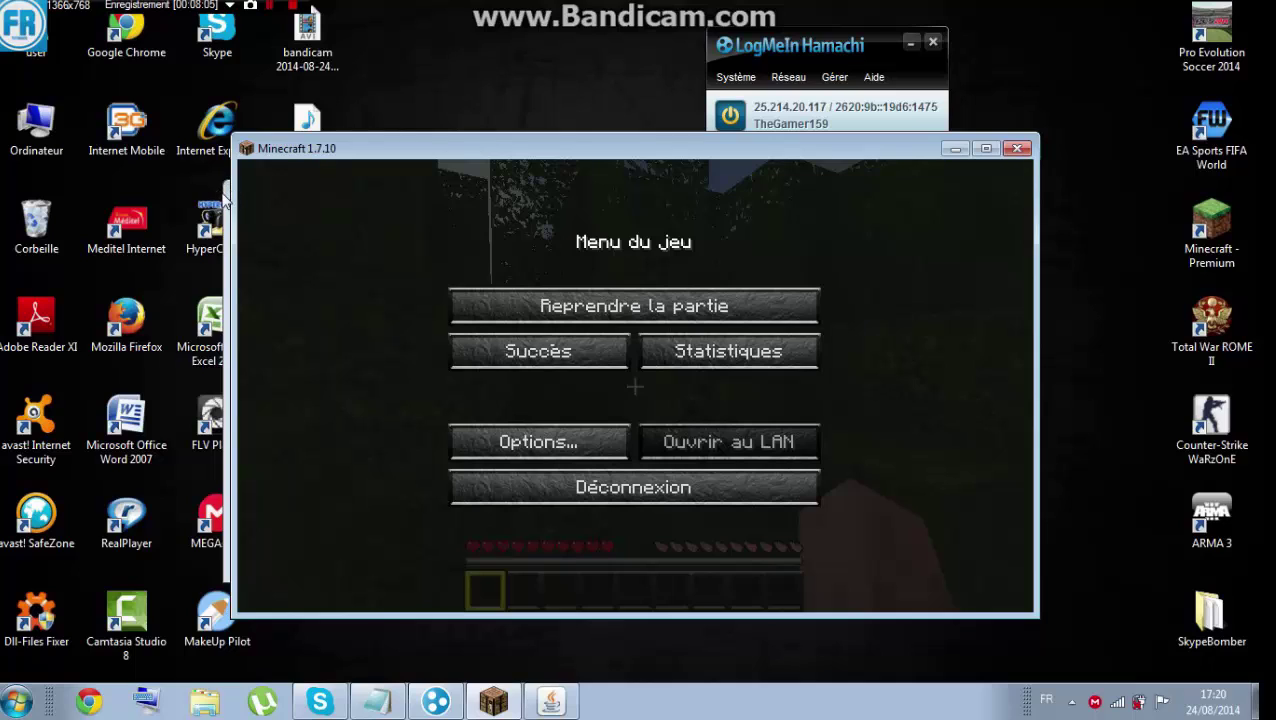
left_click(378, 703)
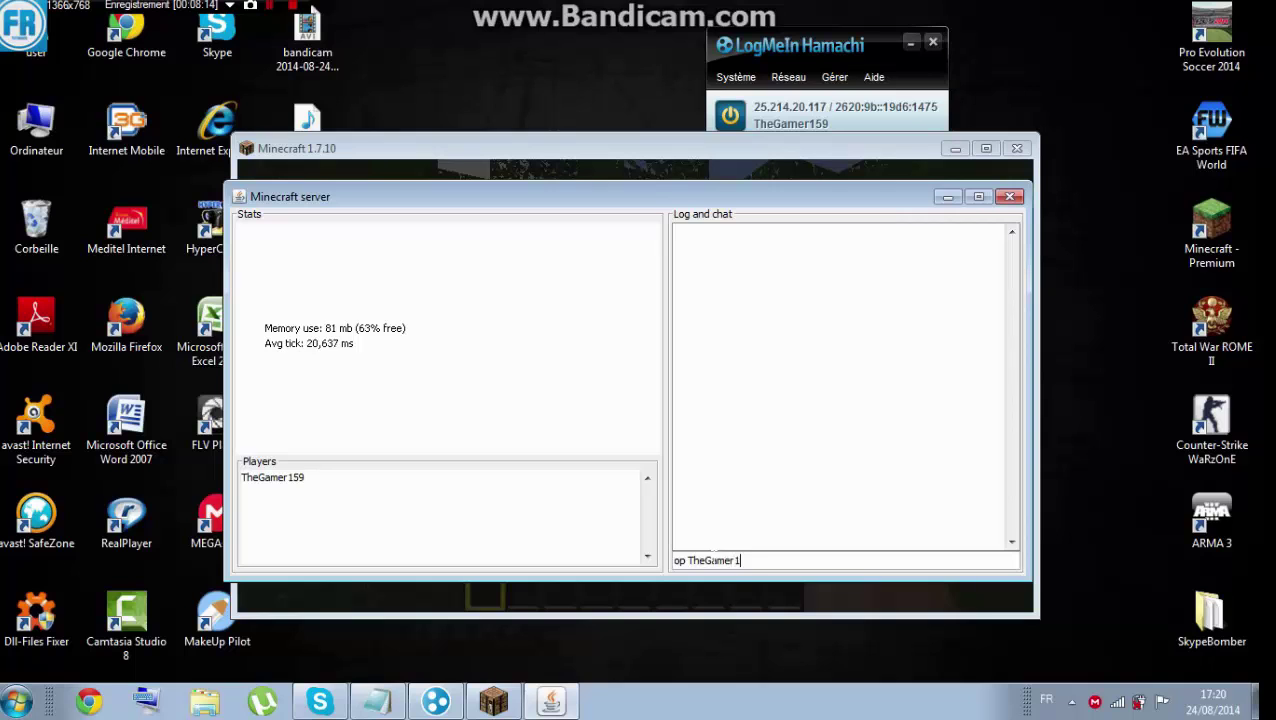
left_click(671, 605)
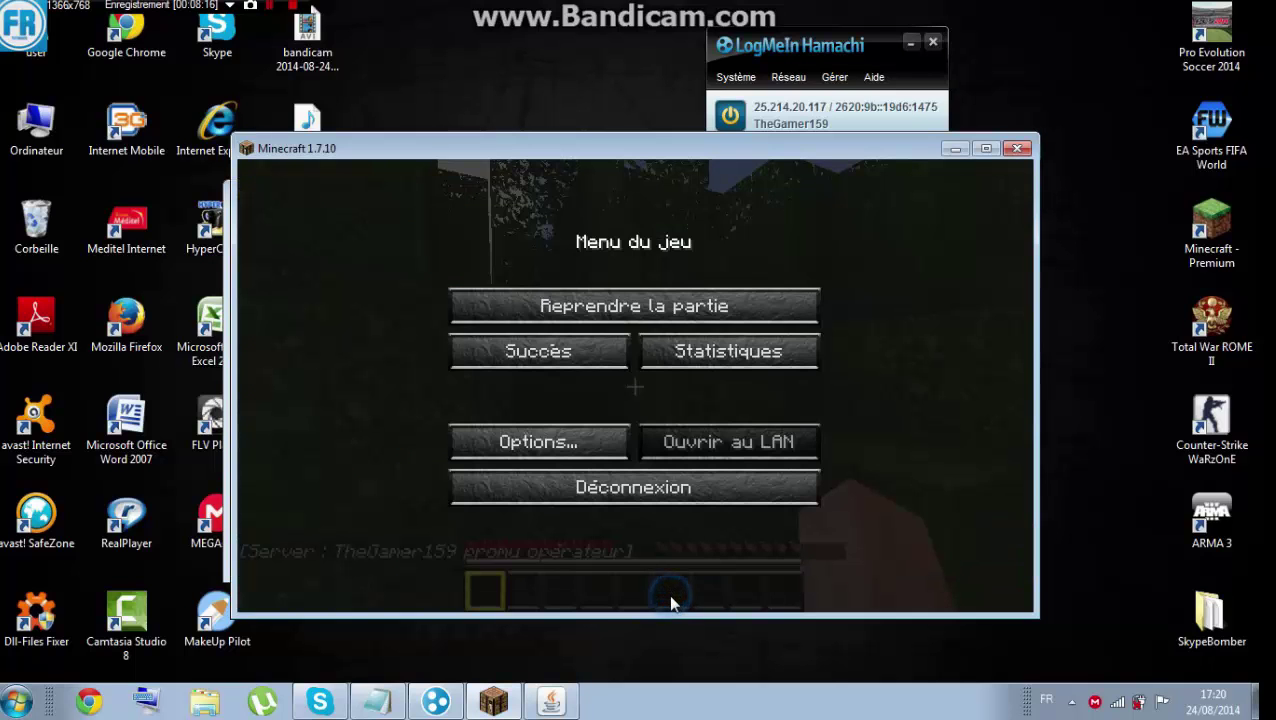
Resume the game and switch to creative mode with the chat command /gamemode 1
key("Escape")
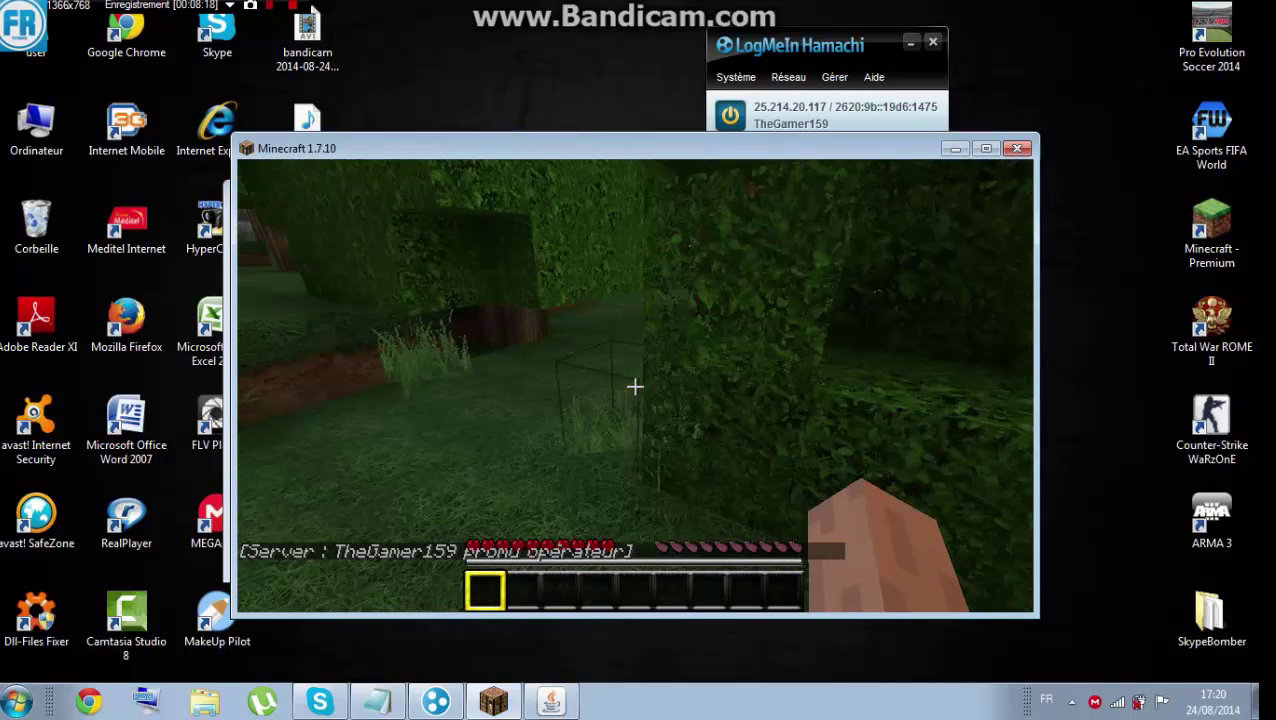
key("w")
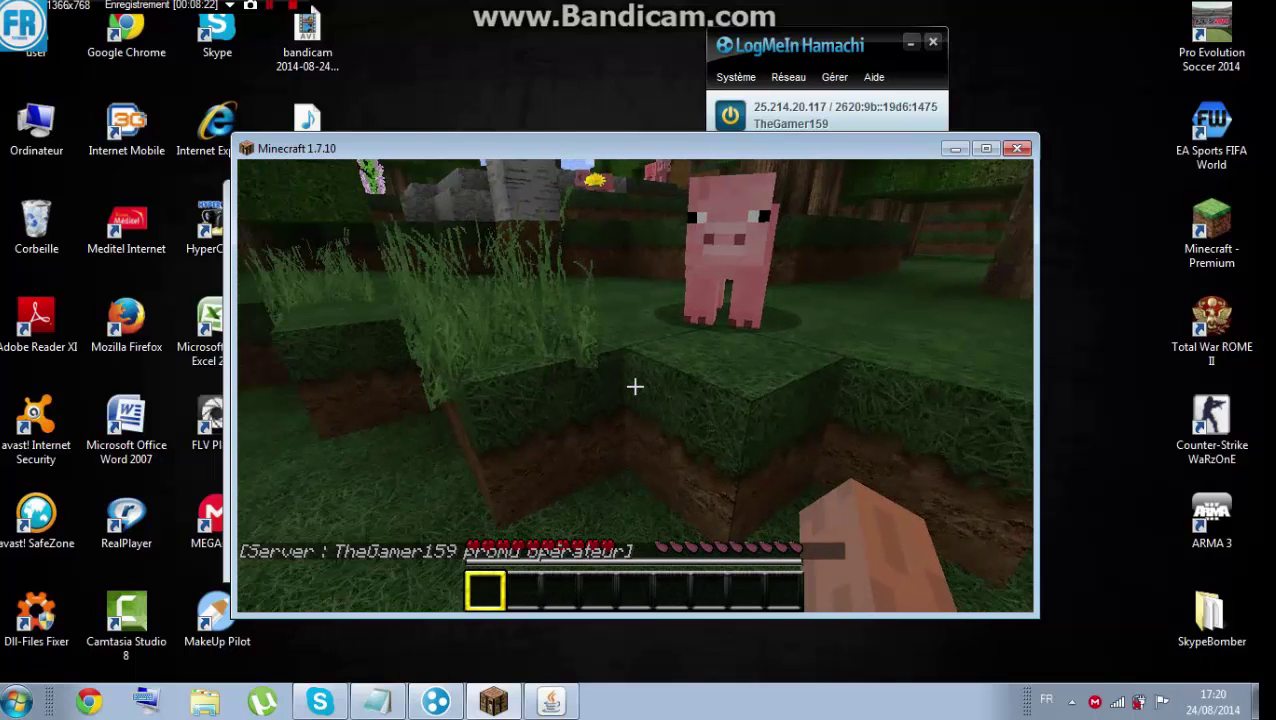
key("t")
type("g")
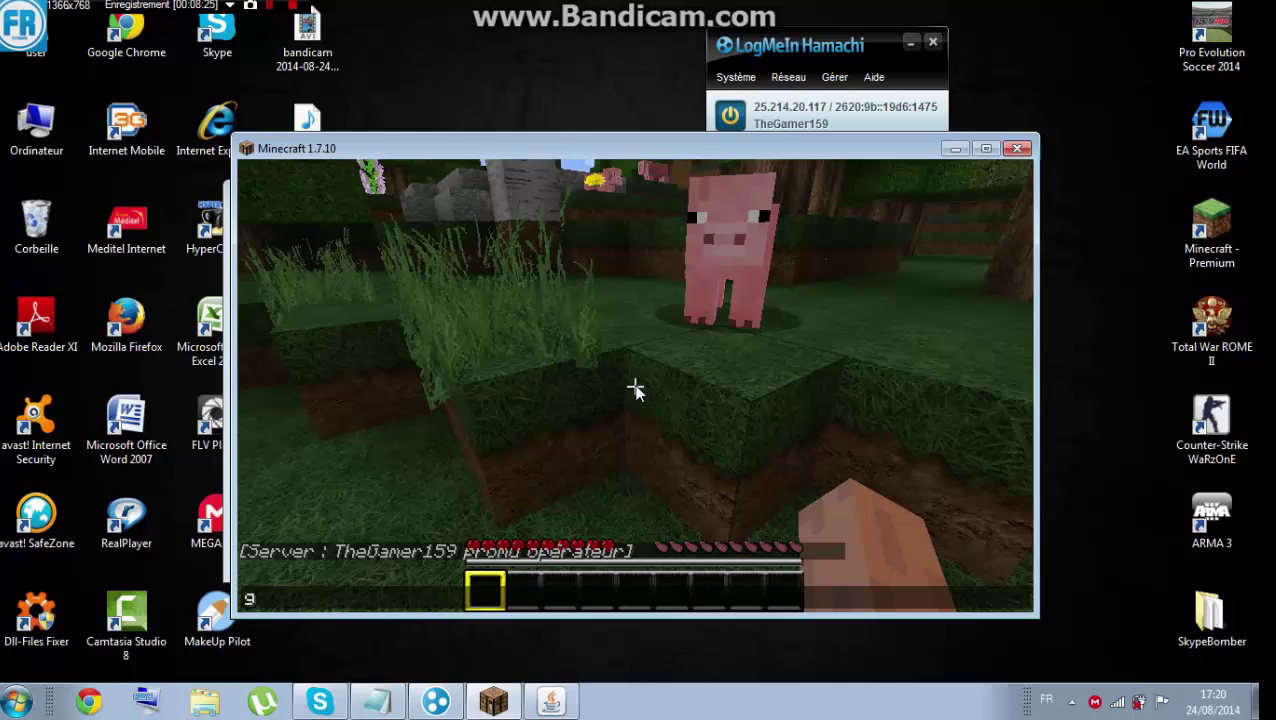
type("a")
key("BackSpace")
key("BackSpace")
type("/game")
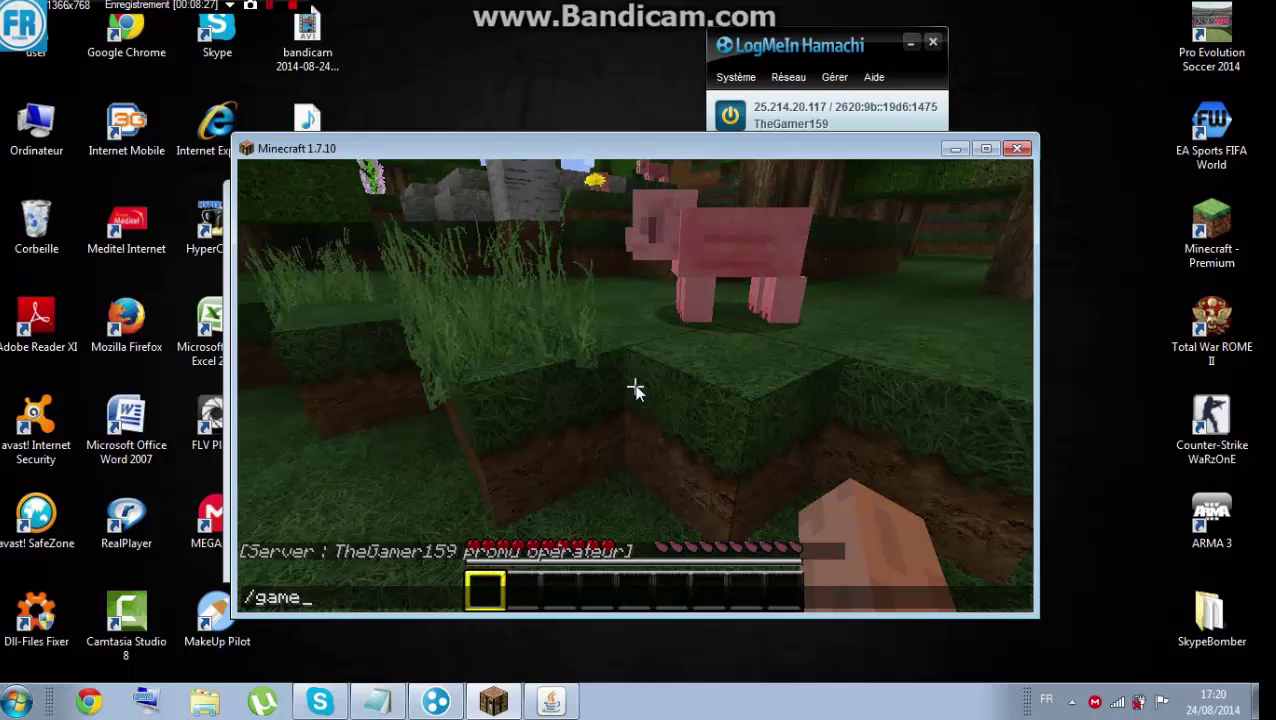
type("mode 1")
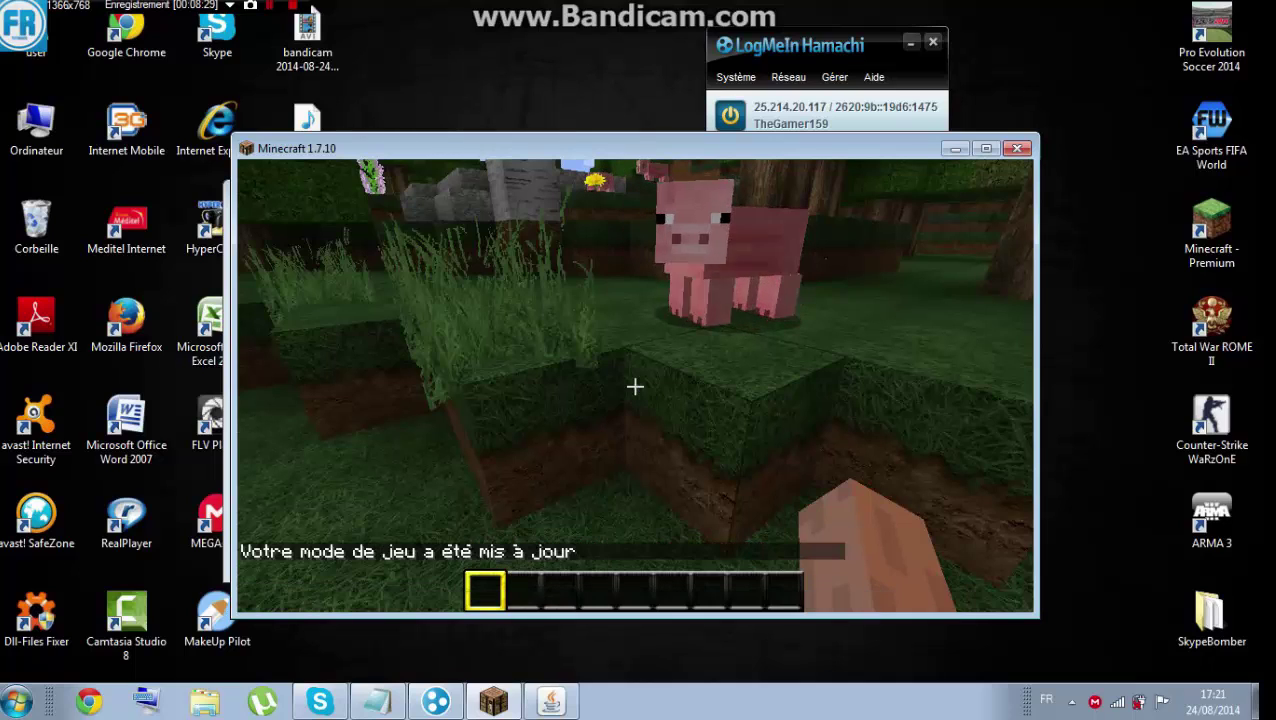
key("Return")
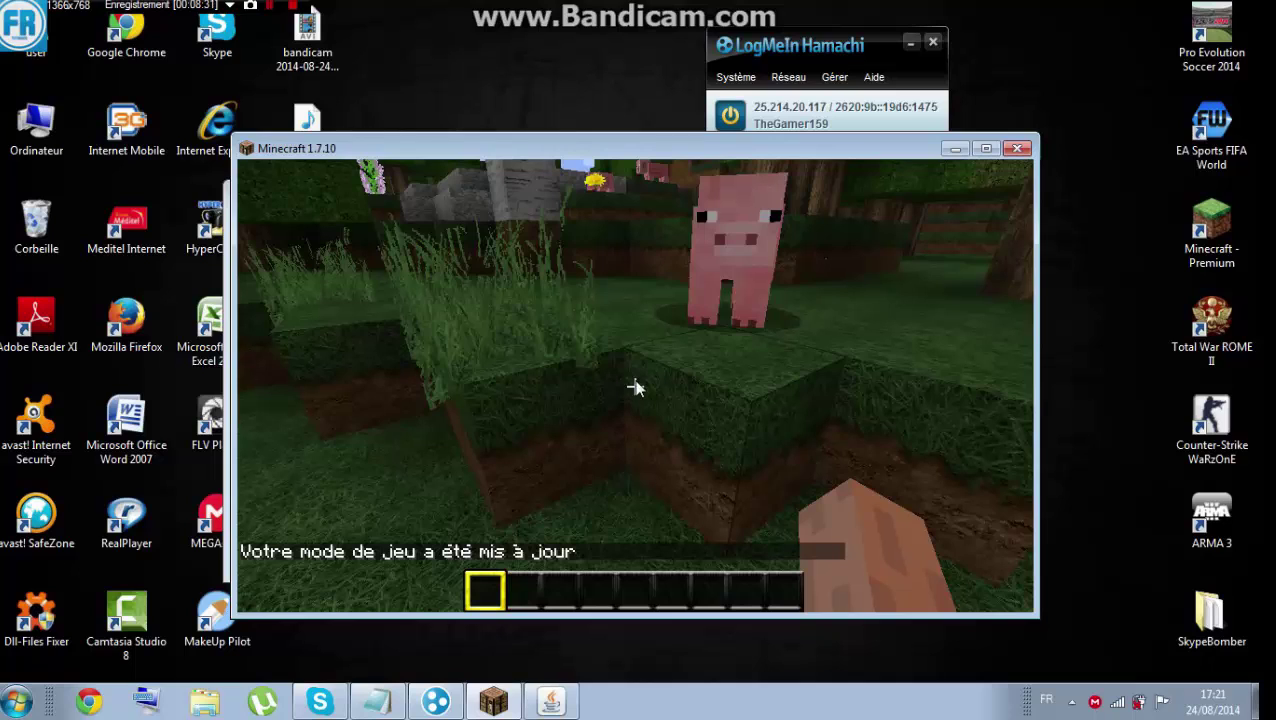
View the building blocks in the creative inventory and return to the game
key("e")
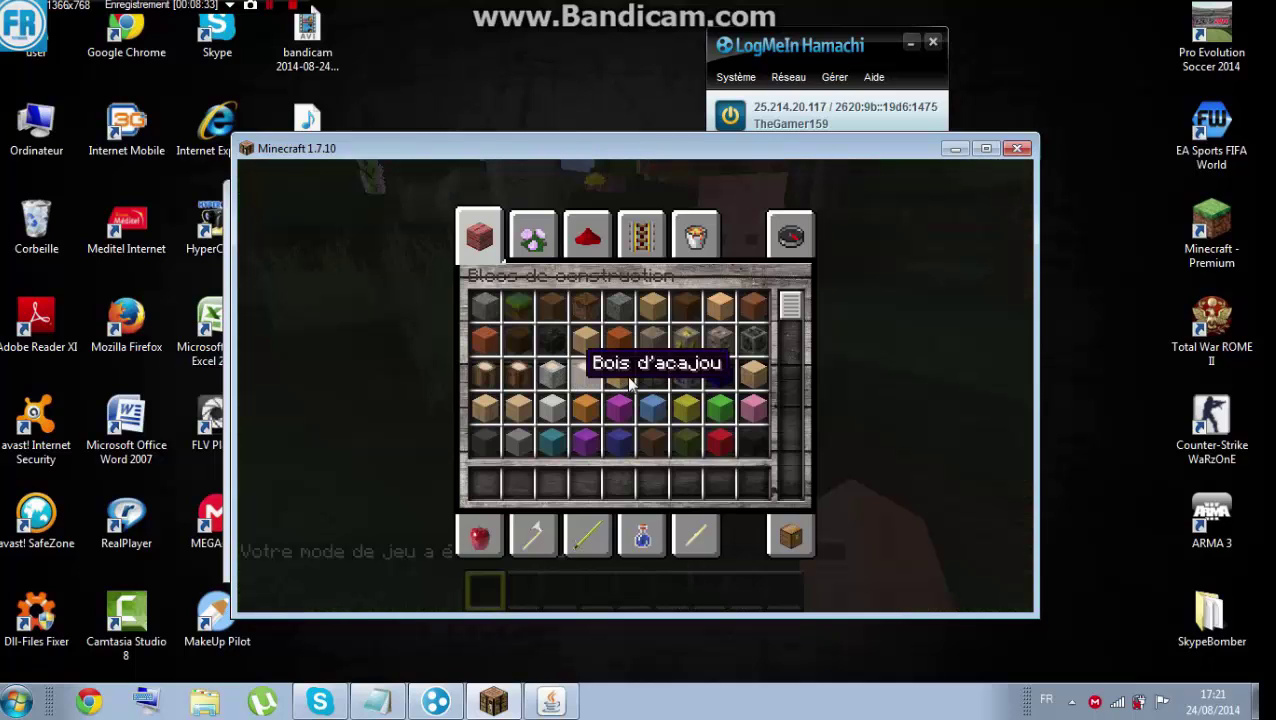
key("Escape")
key("Escape")
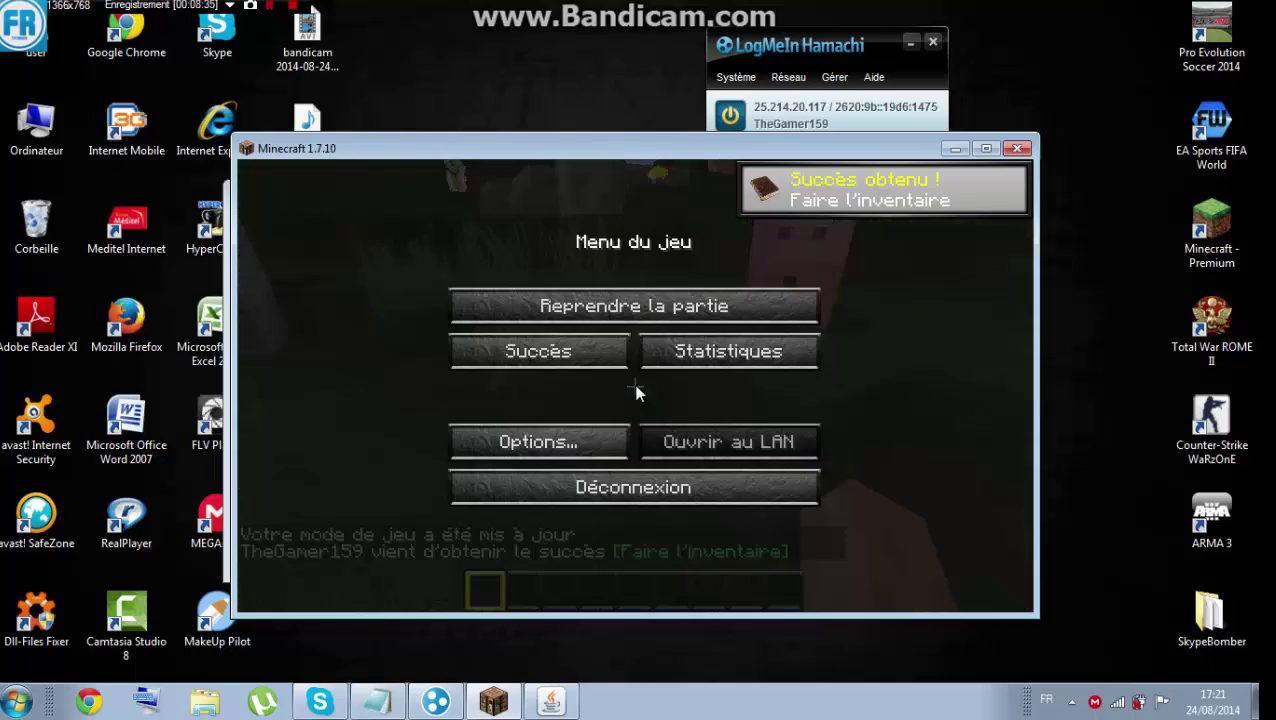
key("Escape")
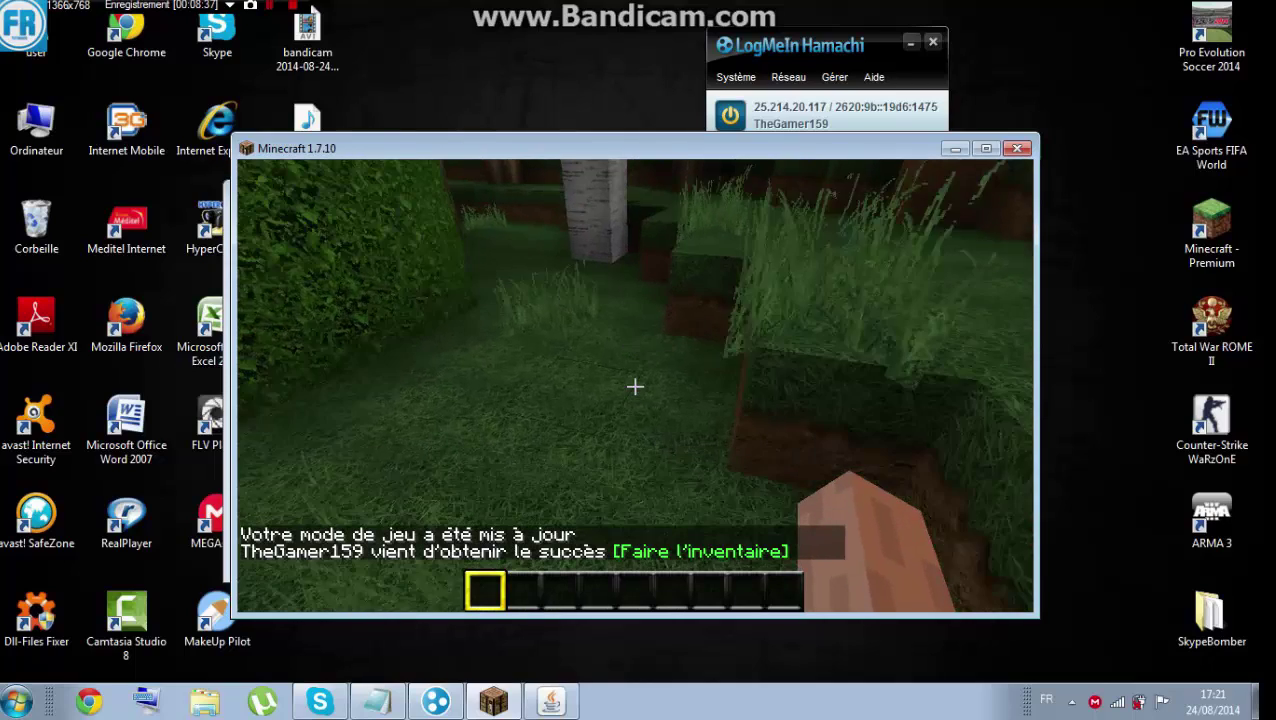
Fly over the forest in creative mode to survey the server world
key("w")
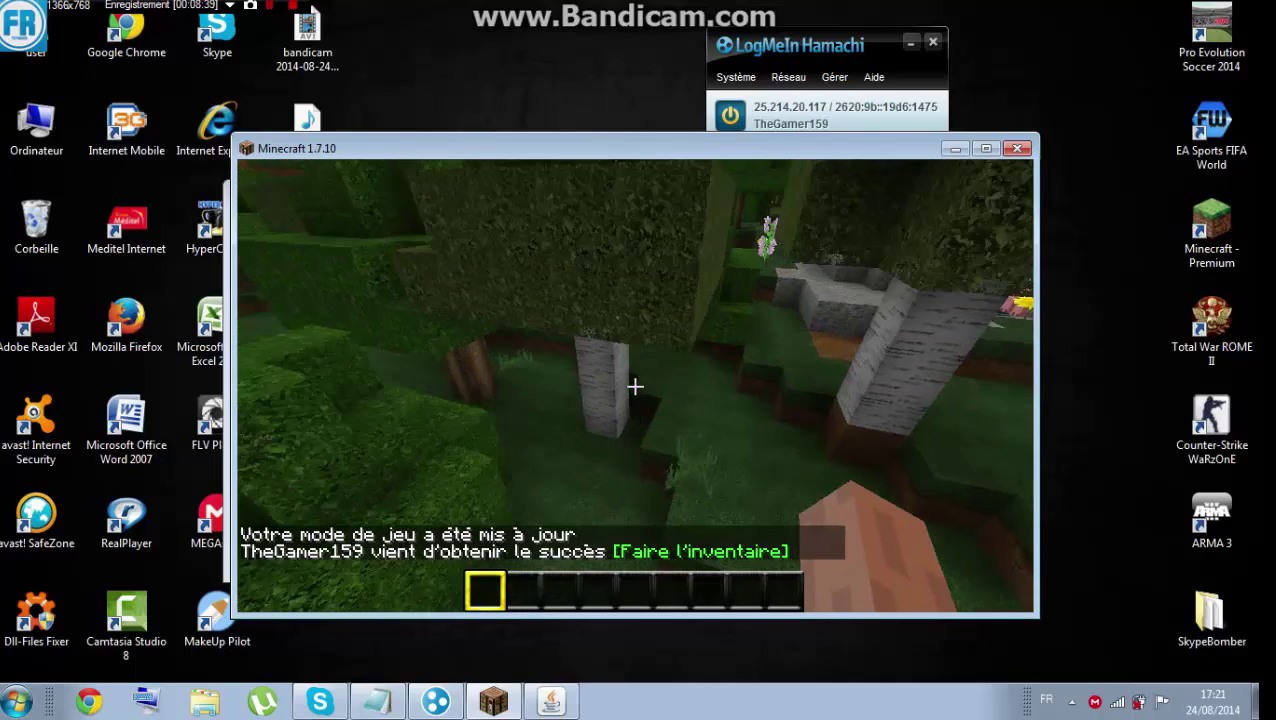
key("w")
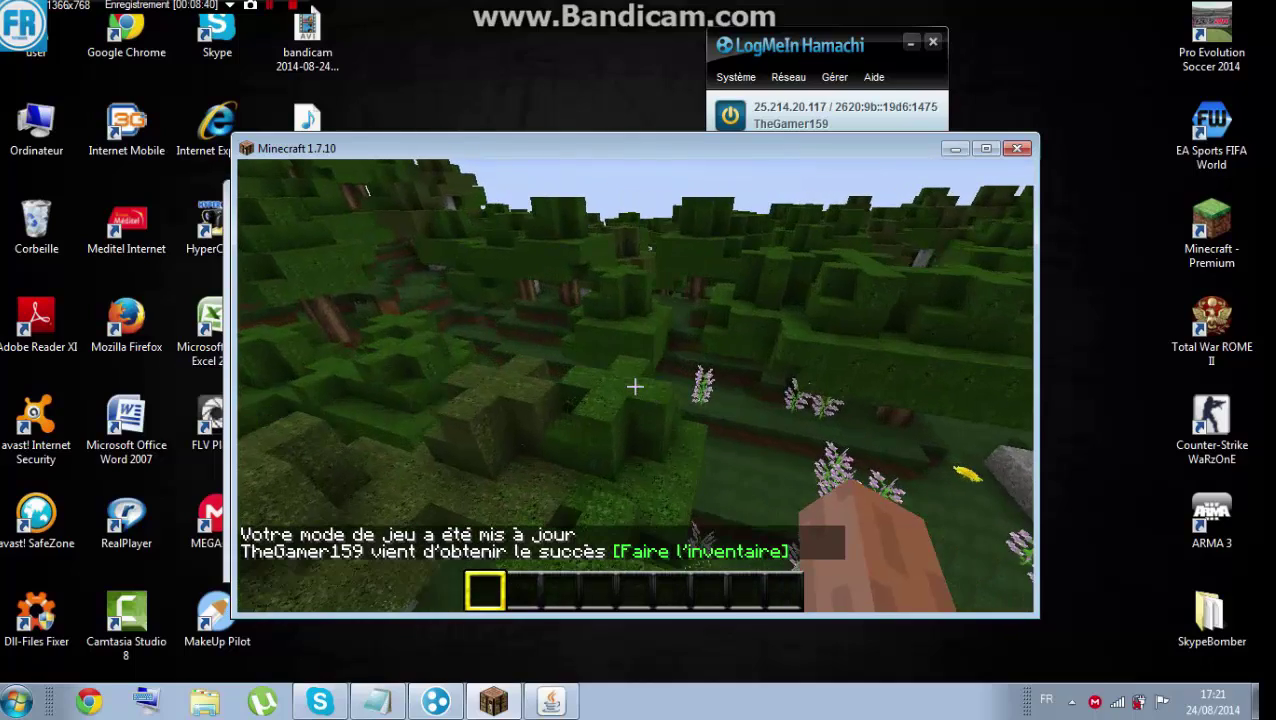
key("w")
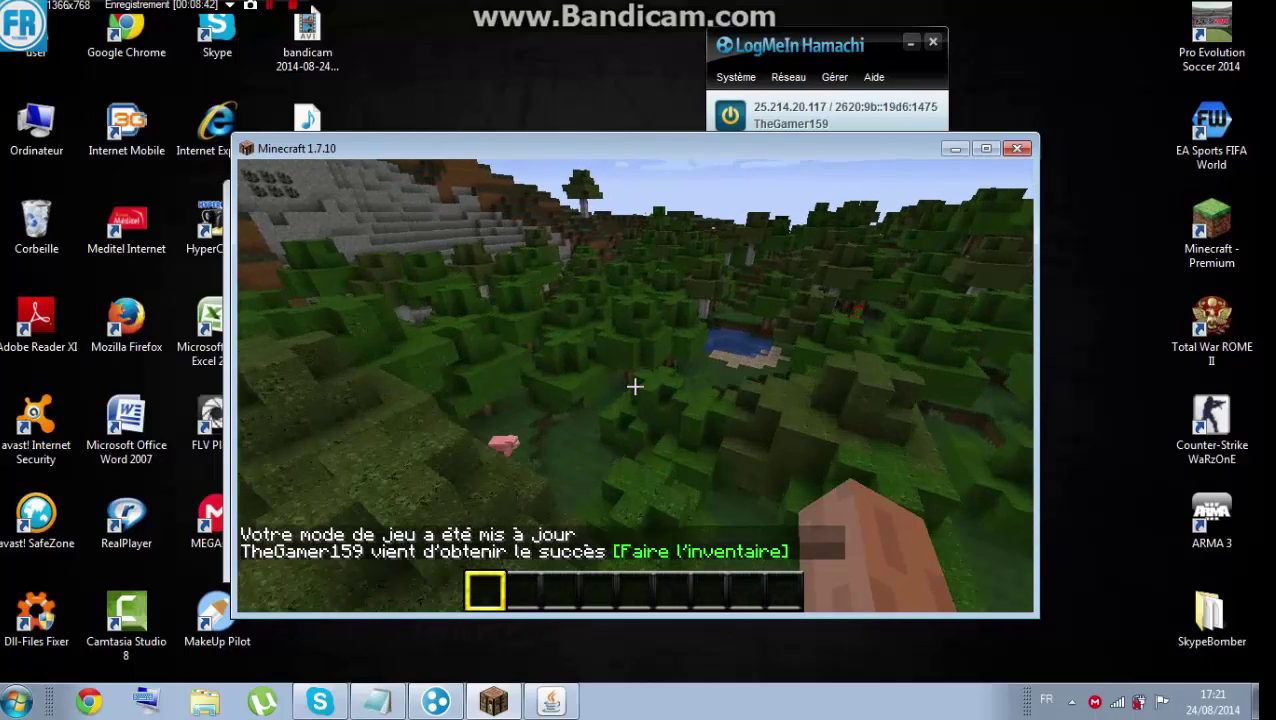
key("w")
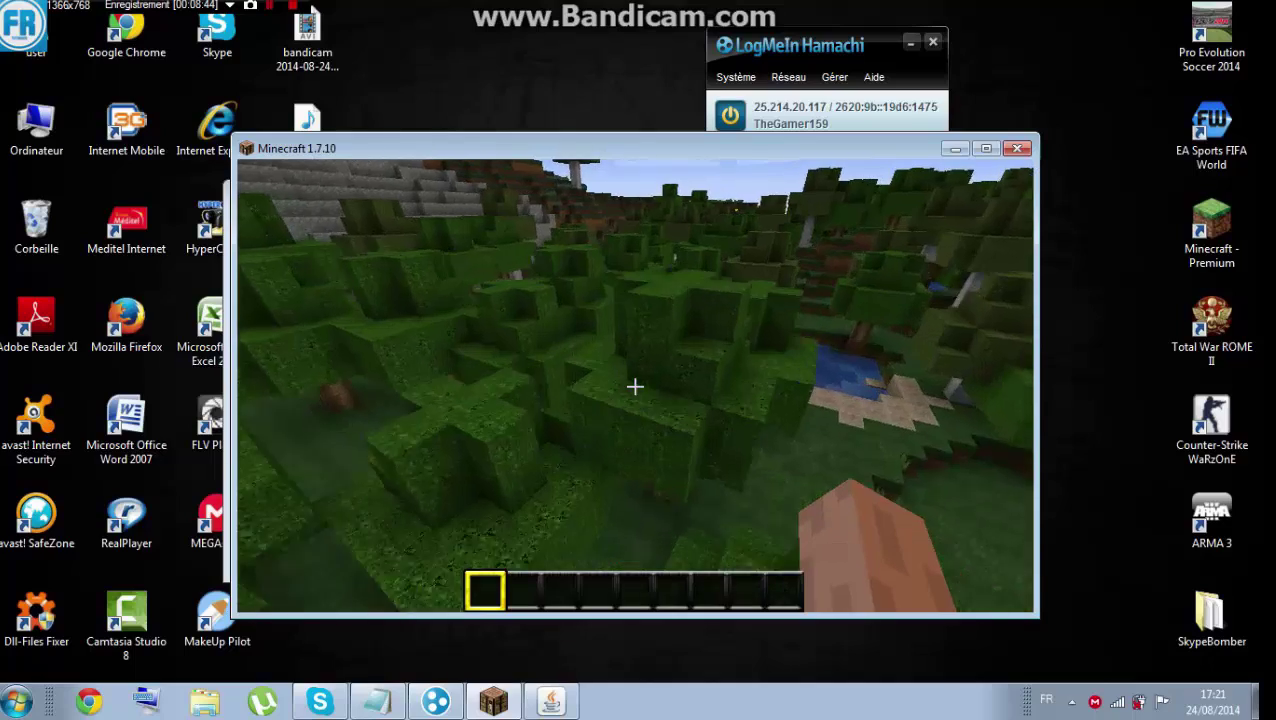
key("w")
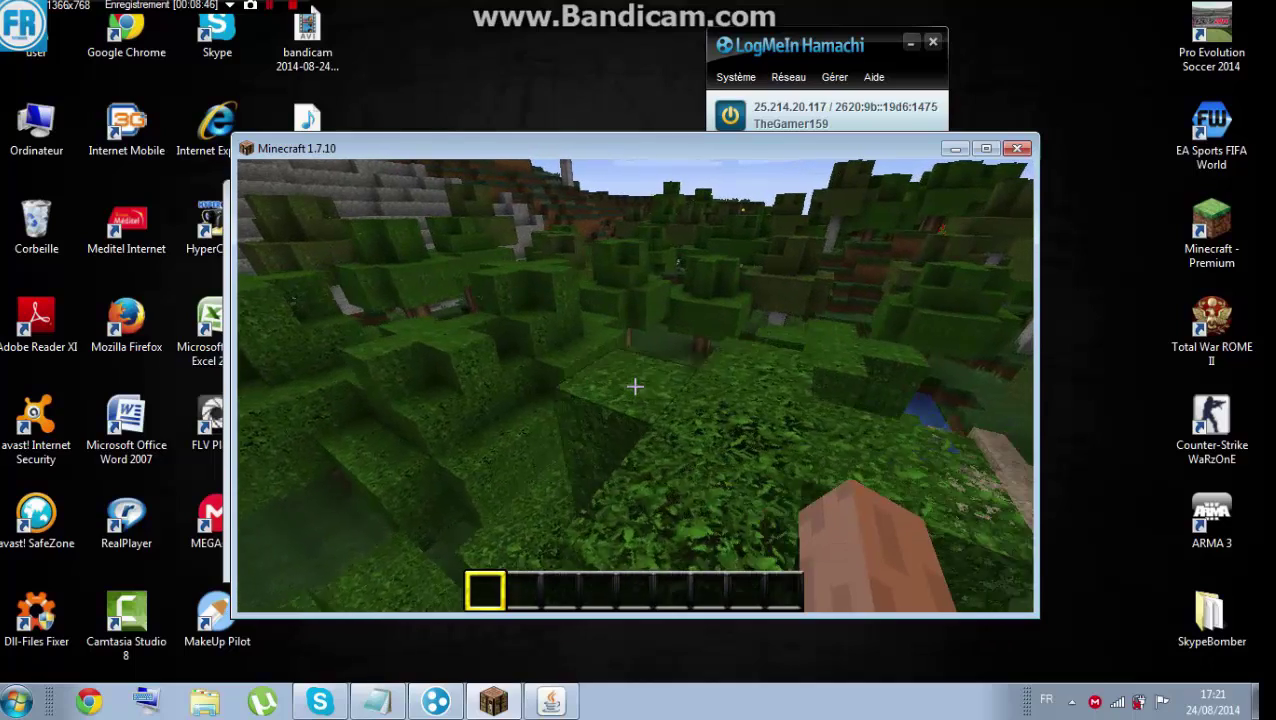
key("w")
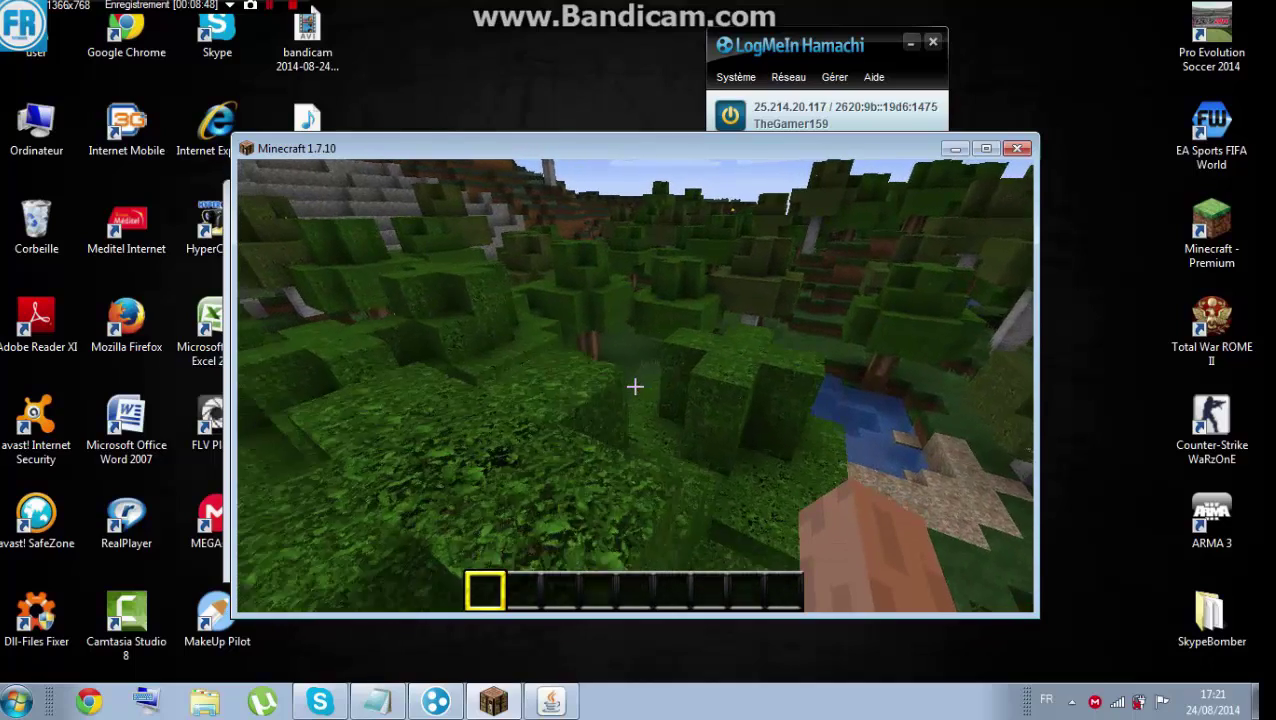
key("w")
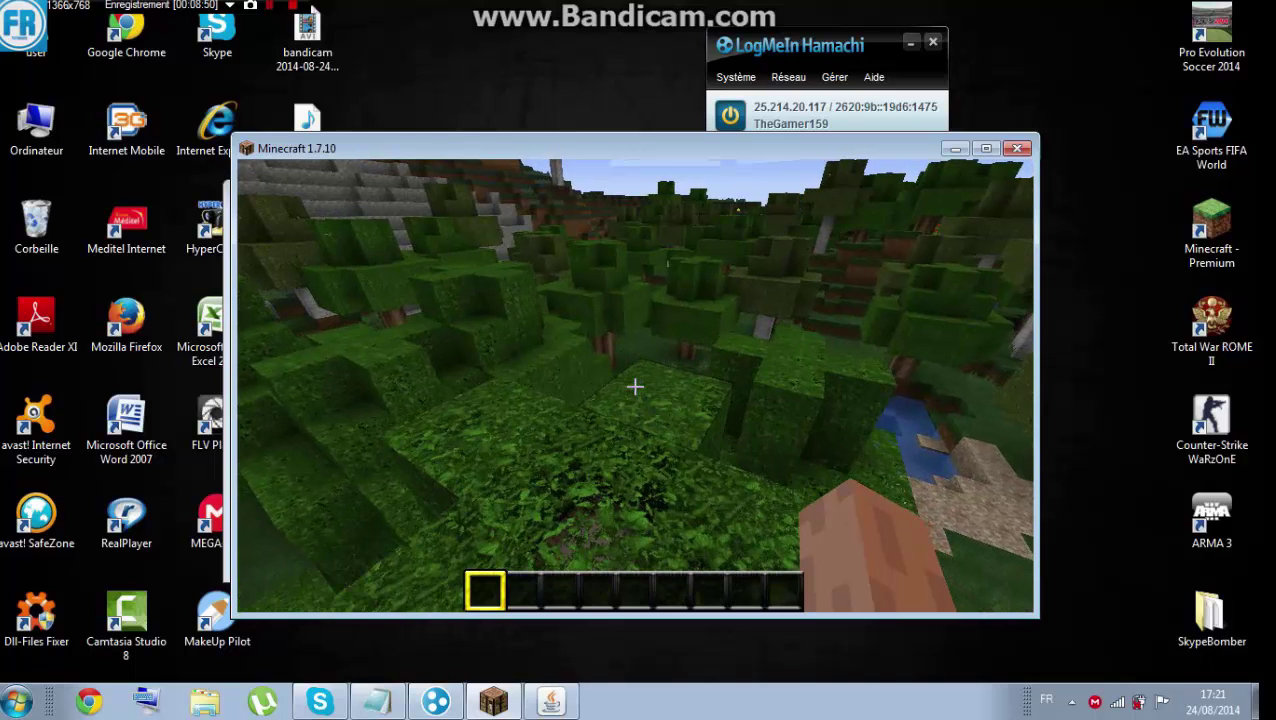
Disconnect from the TUTO server and close both Minecraft and the Minecraft server window
key("Escape")
left_click(636, 492)
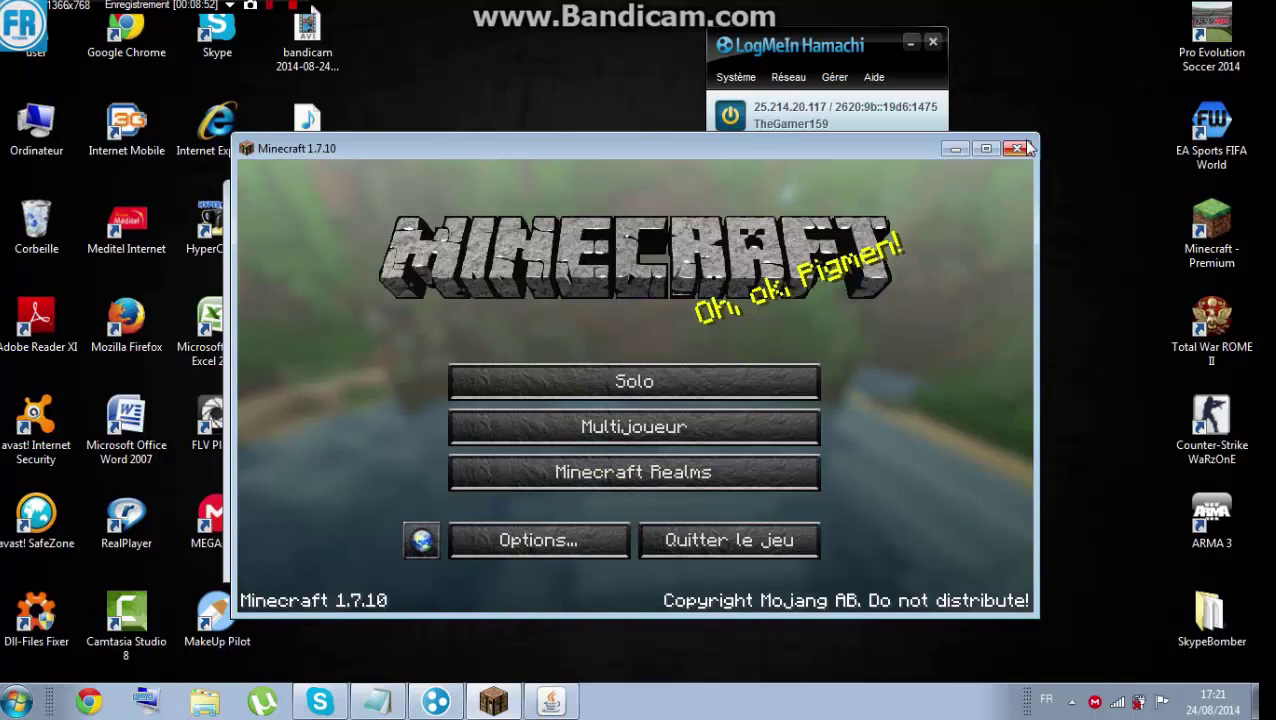
left_click(1015, 150)
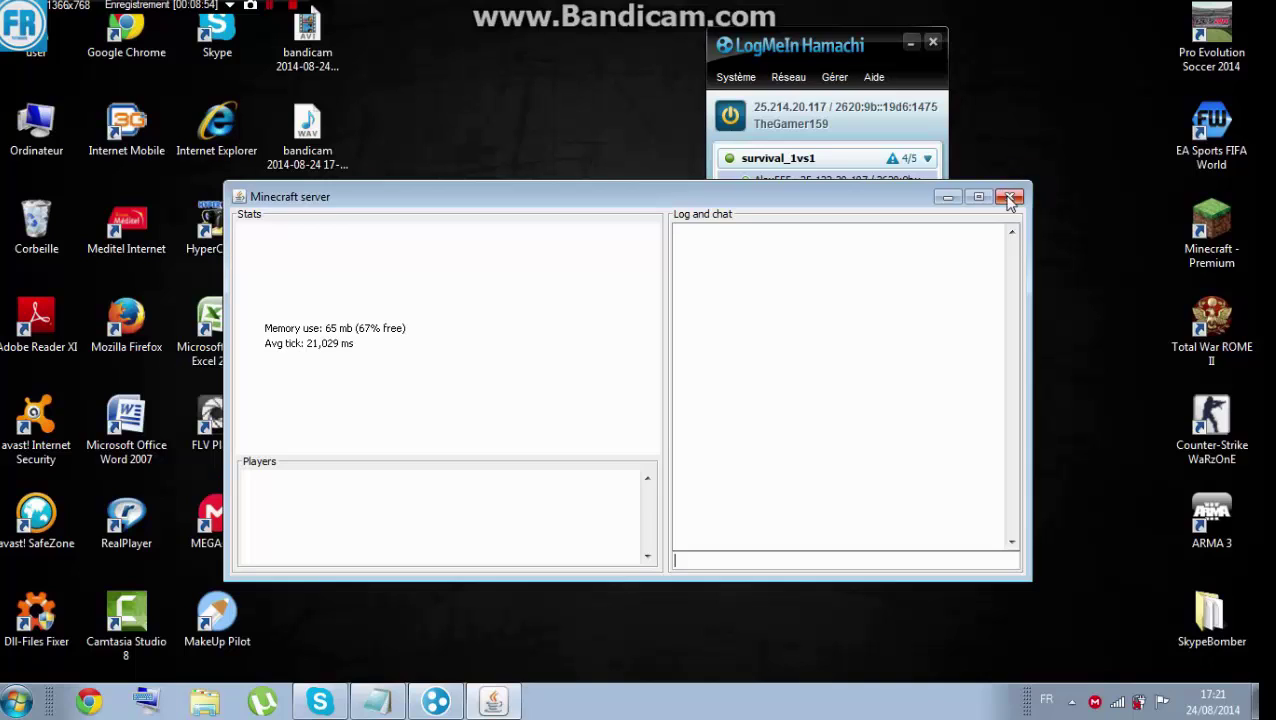
left_click(1010, 197)
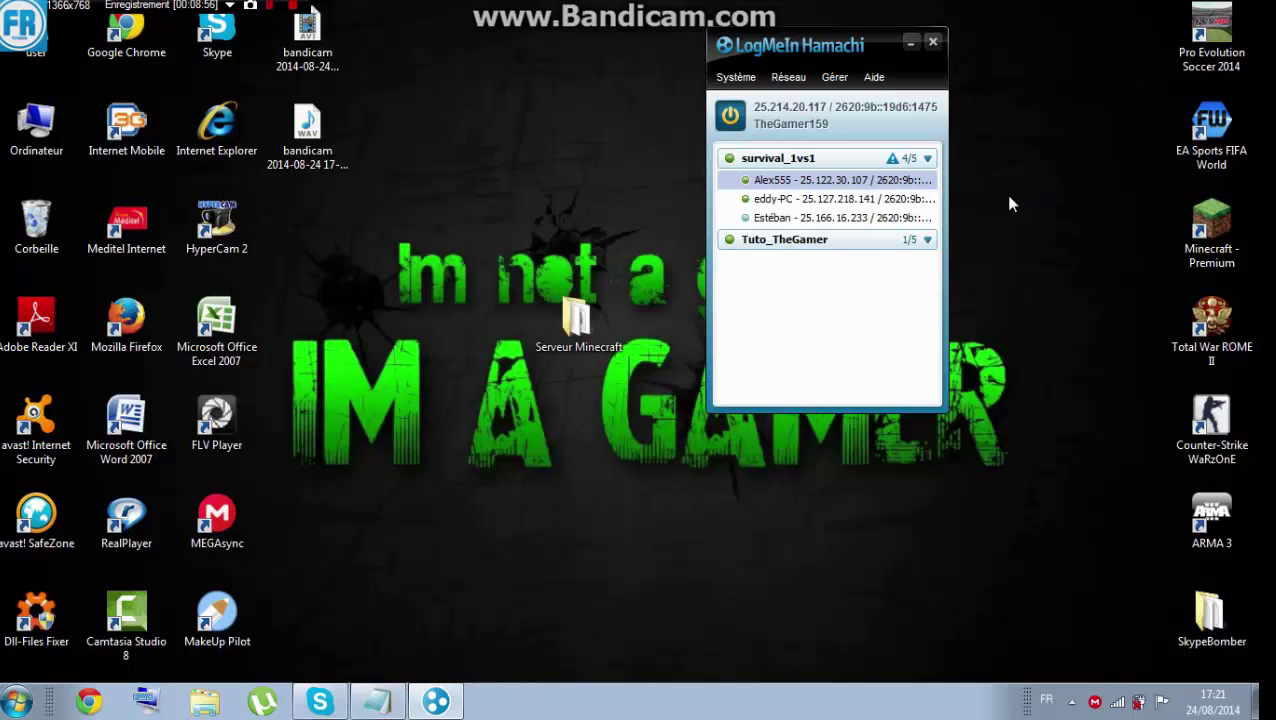